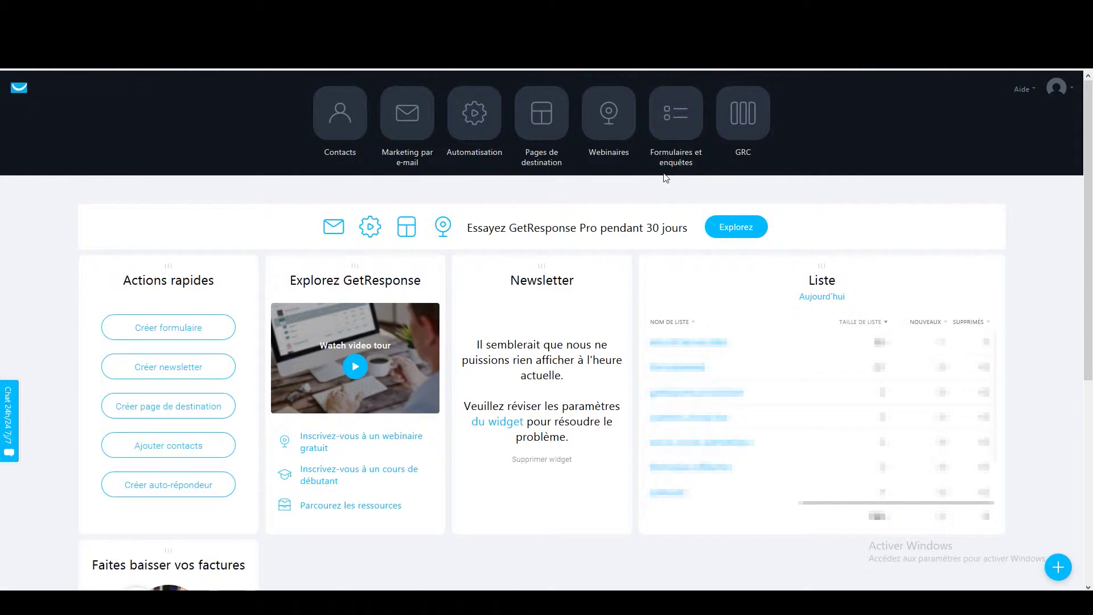
Step: Start a new form in the forms and surveys section, using the Simple HTML type
{"action": "left_click", "coordinate": [668, 142]}
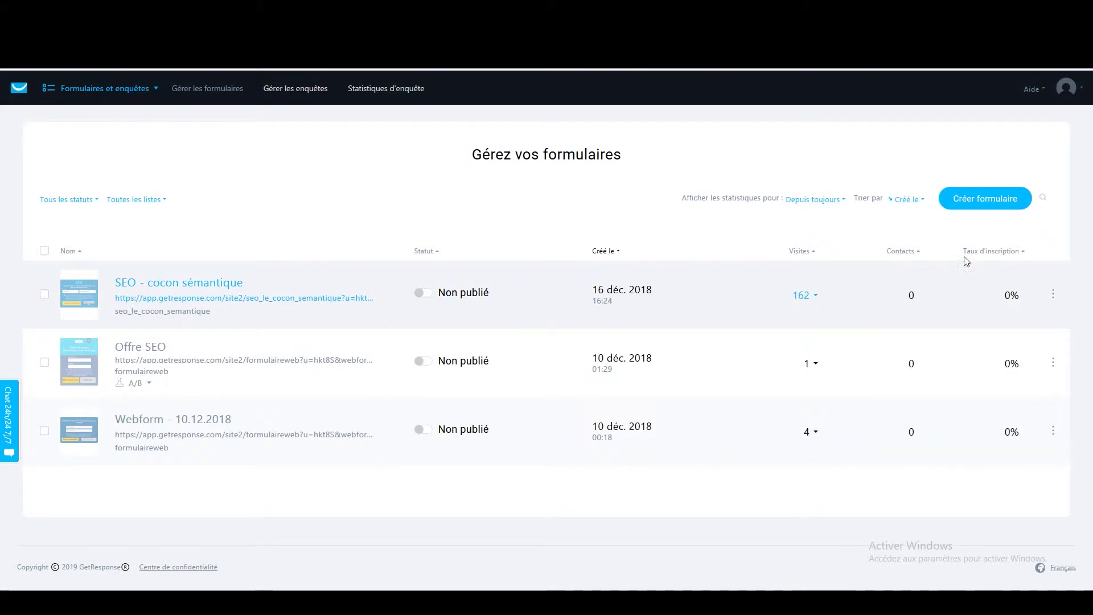
{"action": "left_click", "coordinate": [993, 203]}
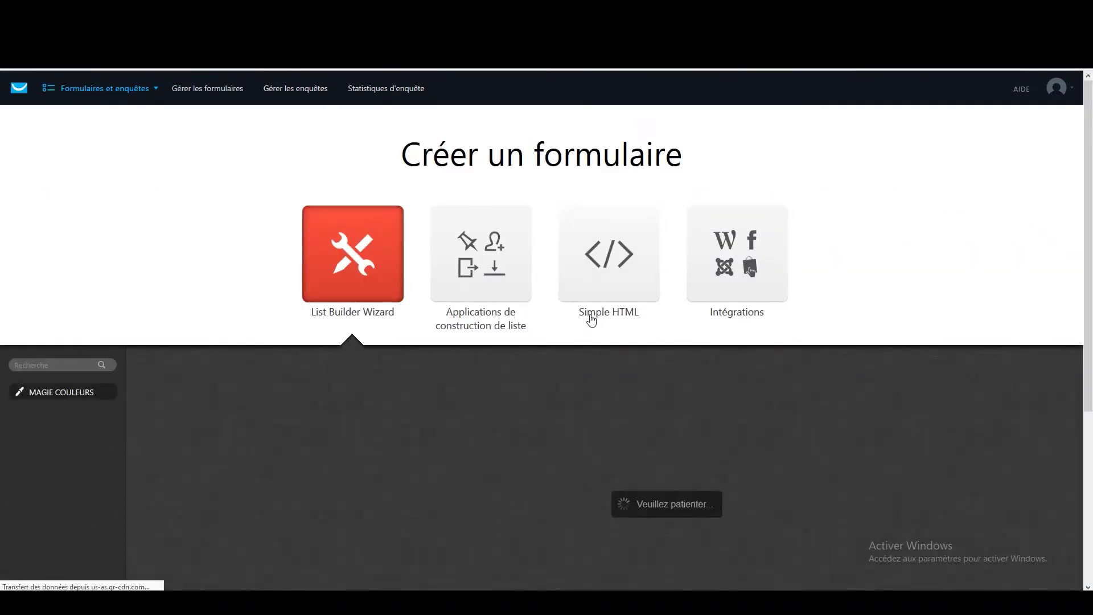
{"action": "double_click", "coordinate": [610, 282]}
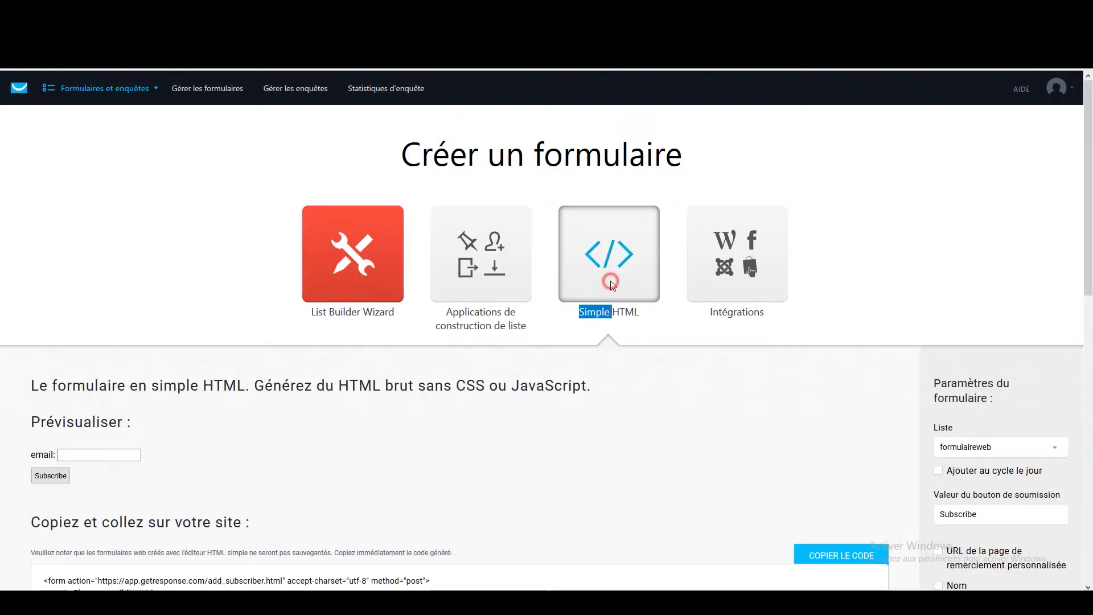
Step: Assign the form to the formulaire_affiliation list and enable adding subscribers to the cycle day
{"action": "scroll", "coordinate": [400, 464], "scroll_direction": "down", "scroll_amount": 5}
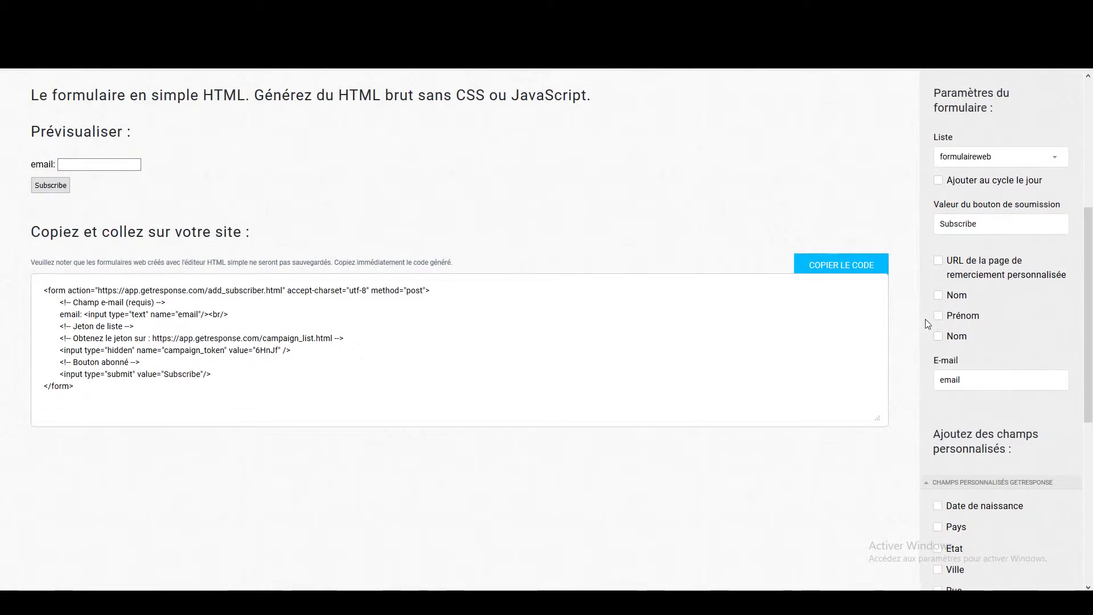
{"action": "scroll", "coordinate": [921, 200], "scroll_direction": "up", "scroll_amount": 2}
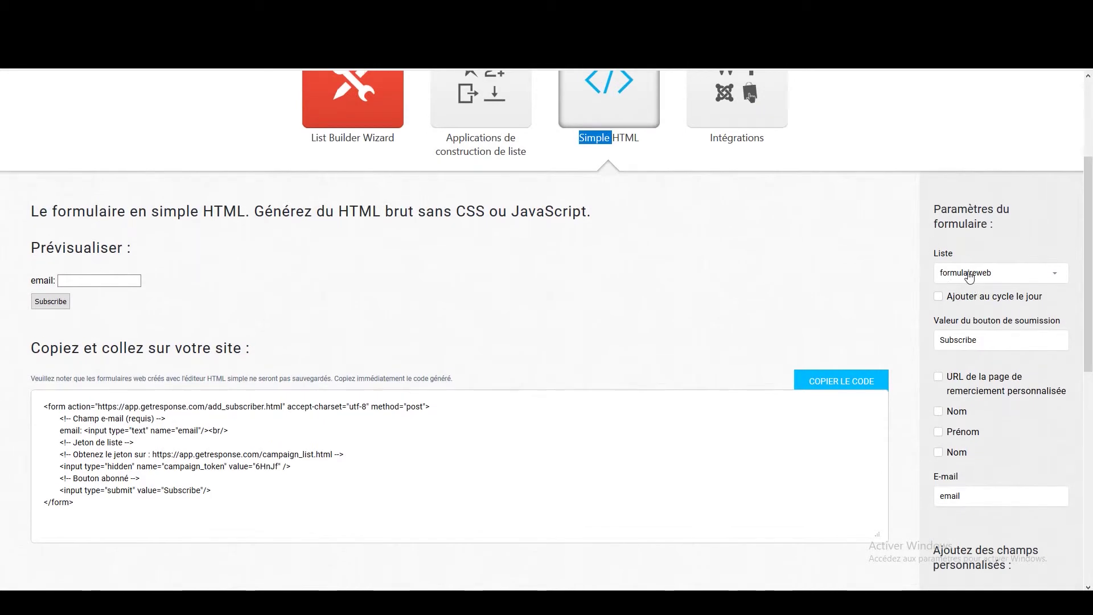
{"action": "left_click", "coordinate": [969, 274]}
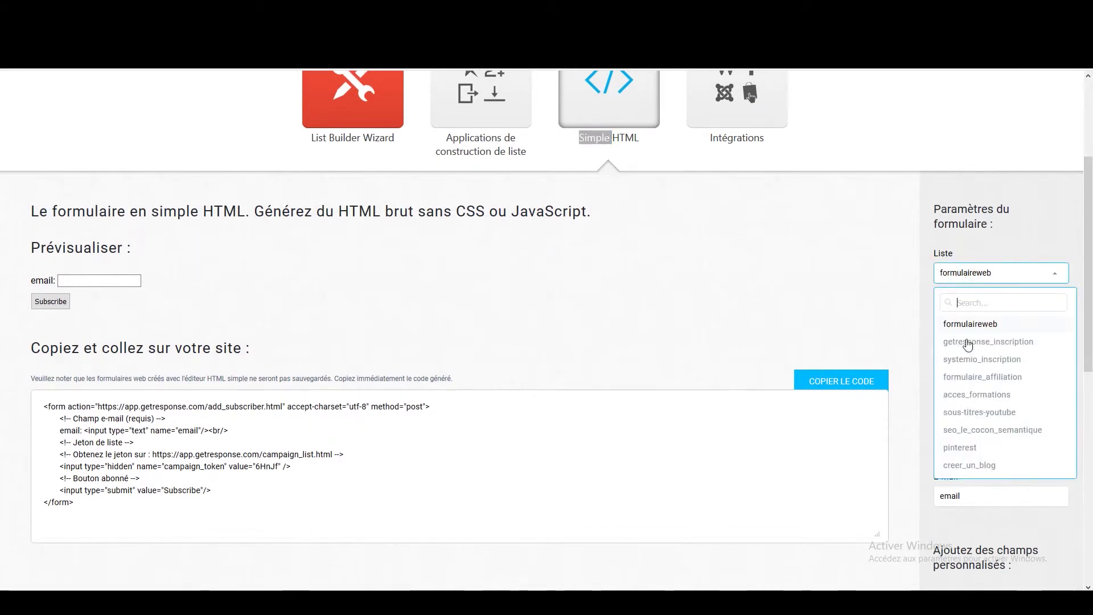
{"action": "left_click", "coordinate": [961, 376]}
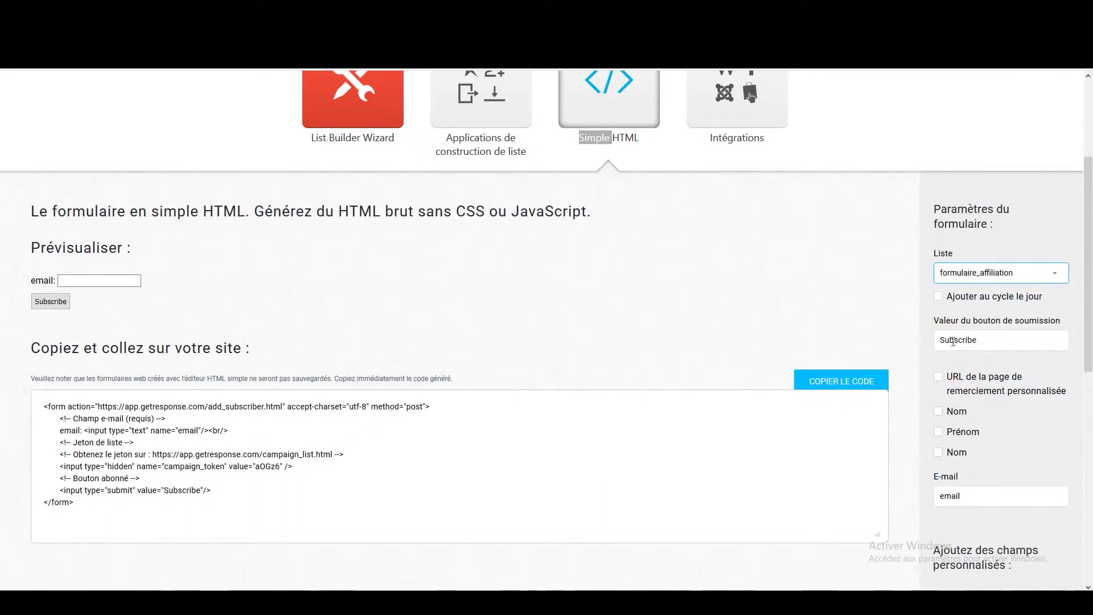
{"action": "left_click", "coordinate": [938, 297]}
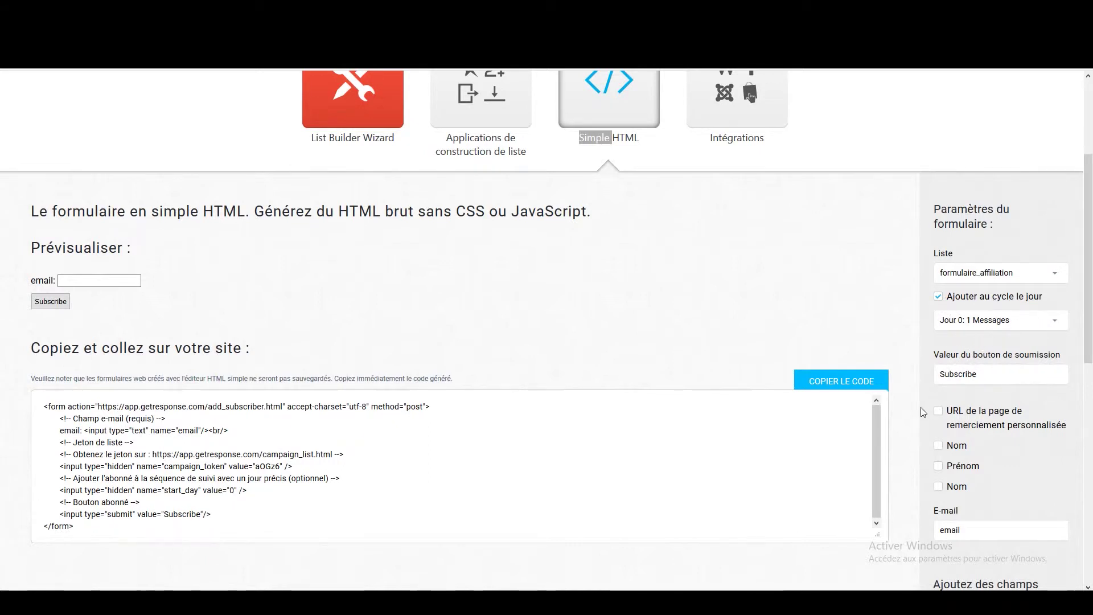
Step: Add the Prénom field and the GDPR consent field to the HTML form
{"action": "scroll", "coordinate": [921, 408], "scroll_direction": "down", "scroll_amount": 2}
{"action": "left_click", "coordinate": [933, 349]}
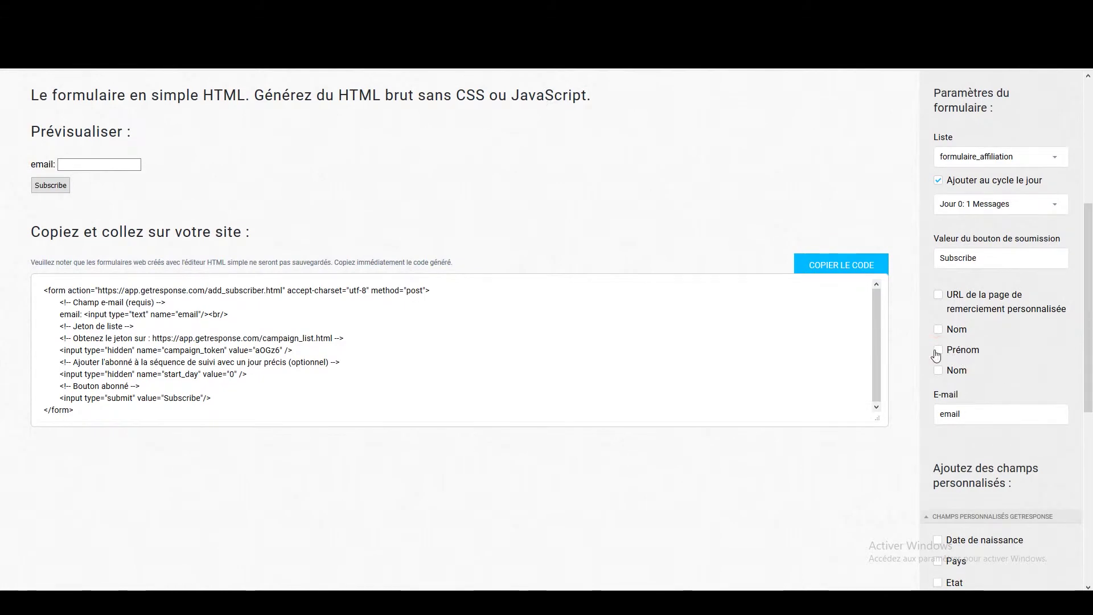
{"action": "left_click", "coordinate": [933, 349]}
{"action": "scroll", "coordinate": [911, 432], "scroll_direction": "down", "scroll_amount": 7}
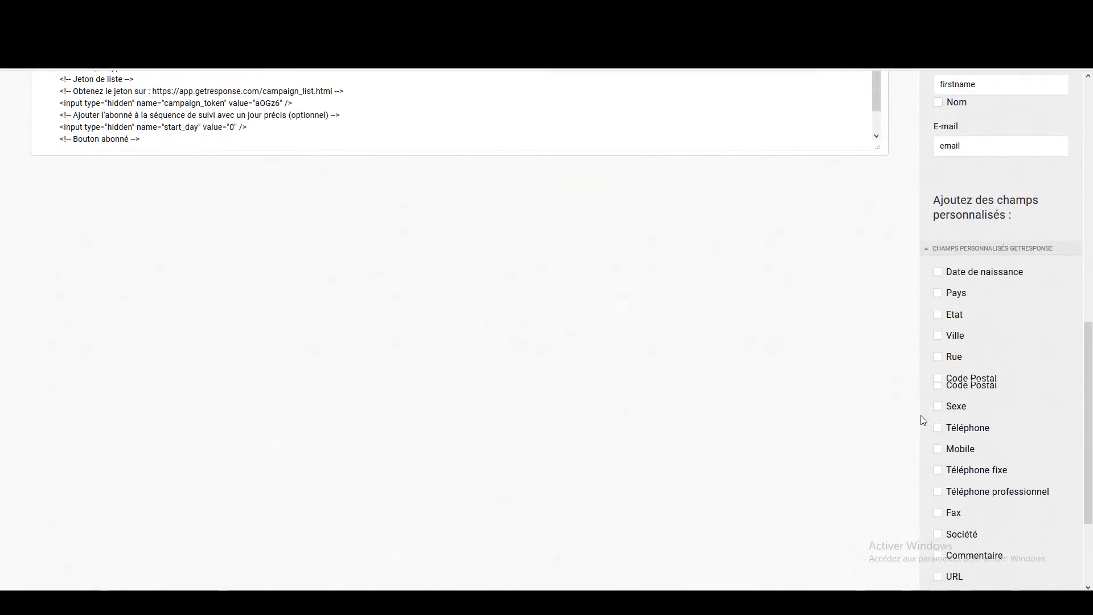
{"action": "left_click", "coordinate": [936, 523]}
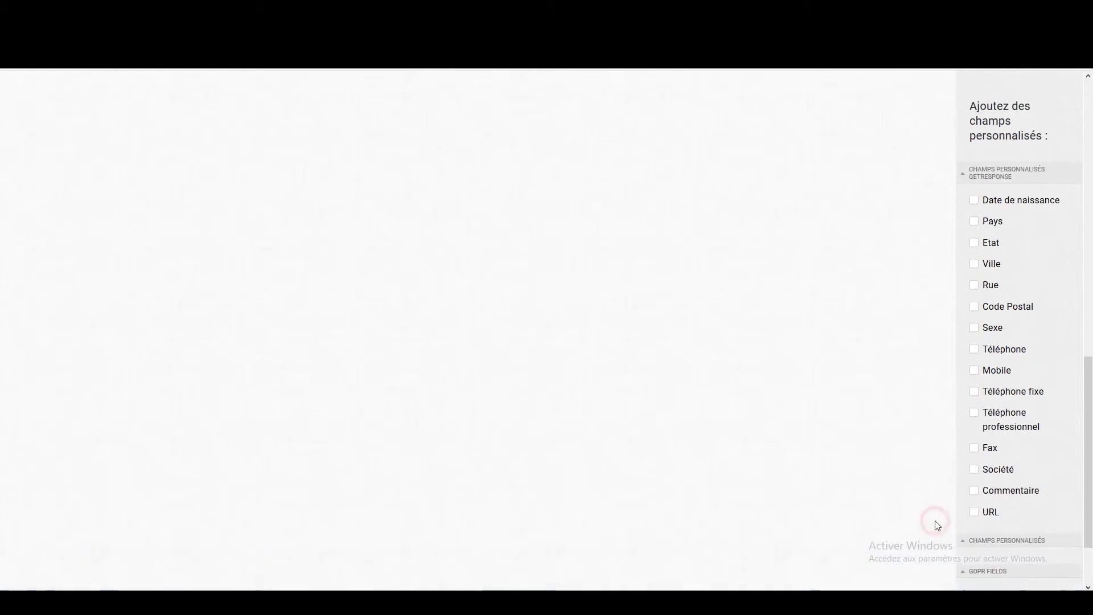
Step: Check the form preview and generated HTML, and copy the form code
{"action": "scroll", "coordinate": [923, 464], "scroll_direction": "up", "scroll_amount": 5}
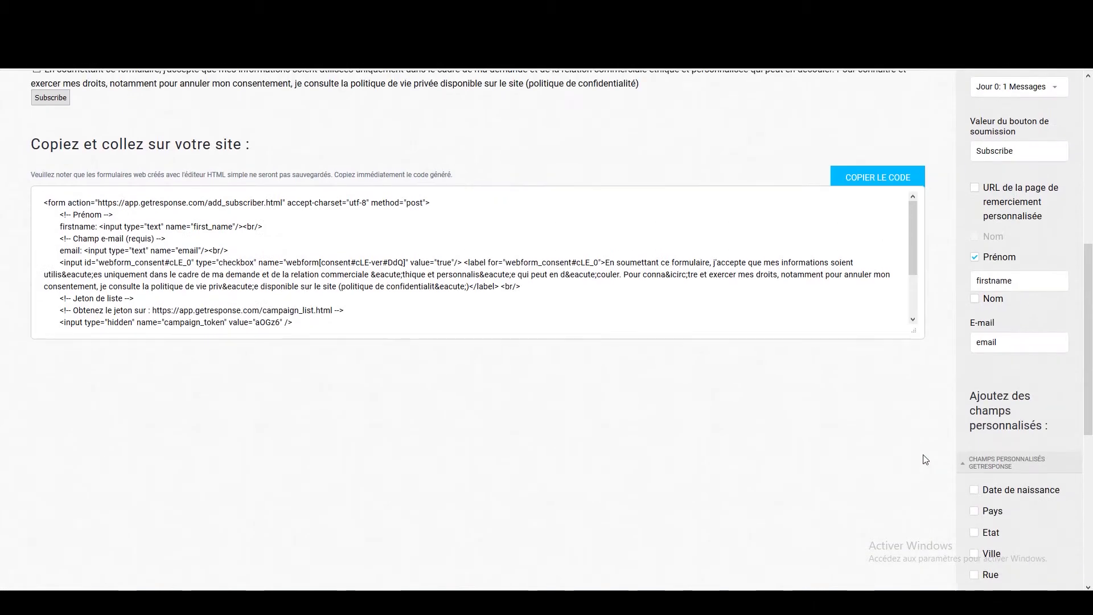
{"action": "scroll", "coordinate": [925, 460], "scroll_direction": "down", "scroll_amount": 7}
{"action": "scroll", "coordinate": [928, 458], "scroll_direction": "up", "scroll_amount": 4}
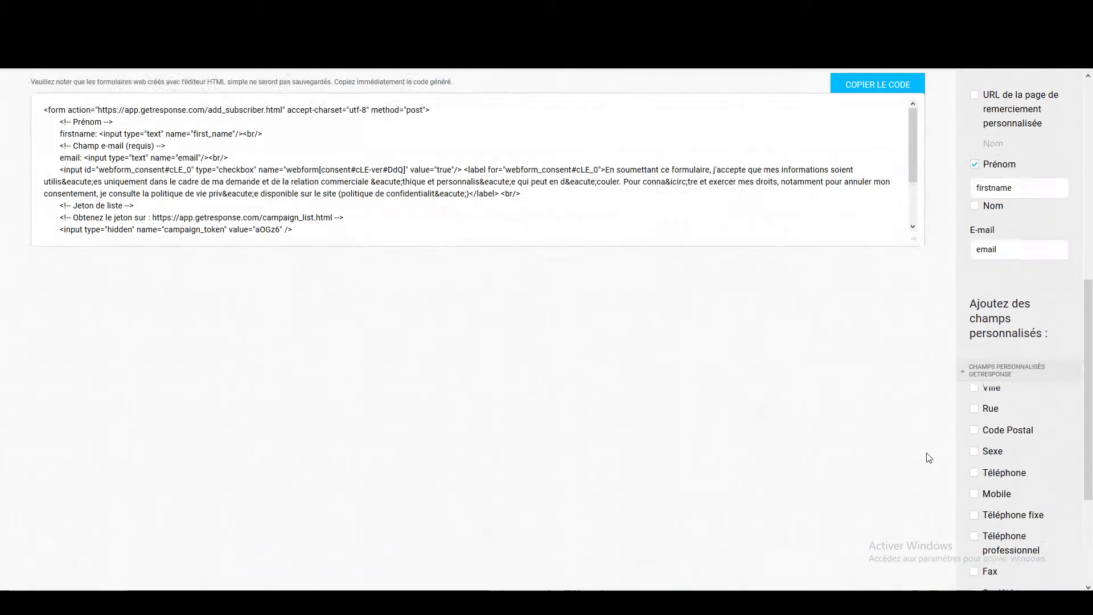
{"action": "scroll", "coordinate": [929, 458], "scroll_direction": "up", "scroll_amount": 6}
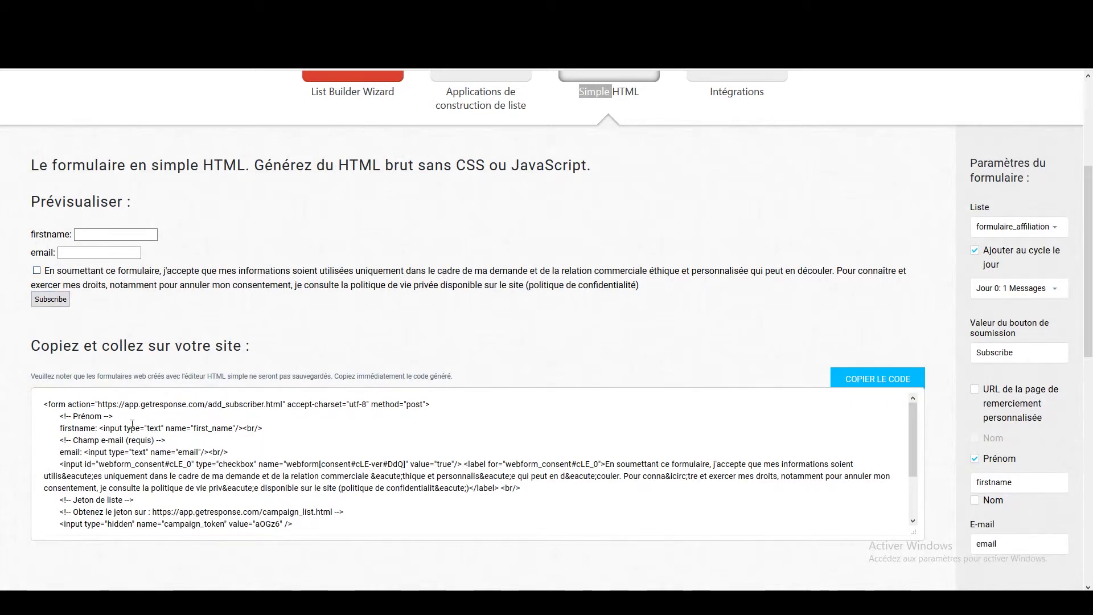
{"action": "scroll", "coordinate": [312, 507], "scroll_direction": "down", "scroll_amount": 1}
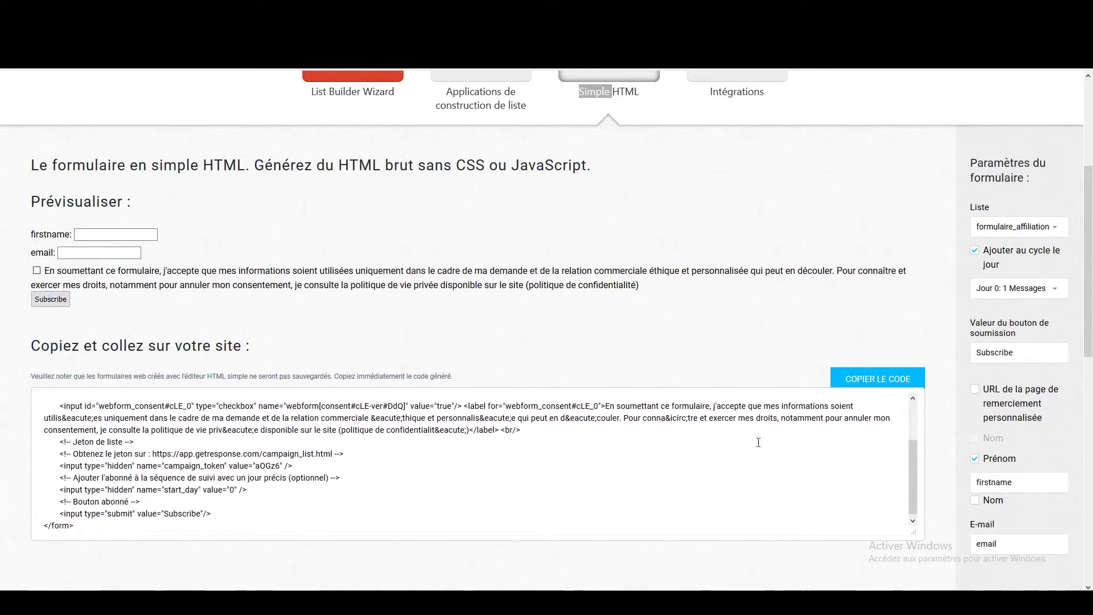
{"action": "left_click", "coordinate": [876, 380]}
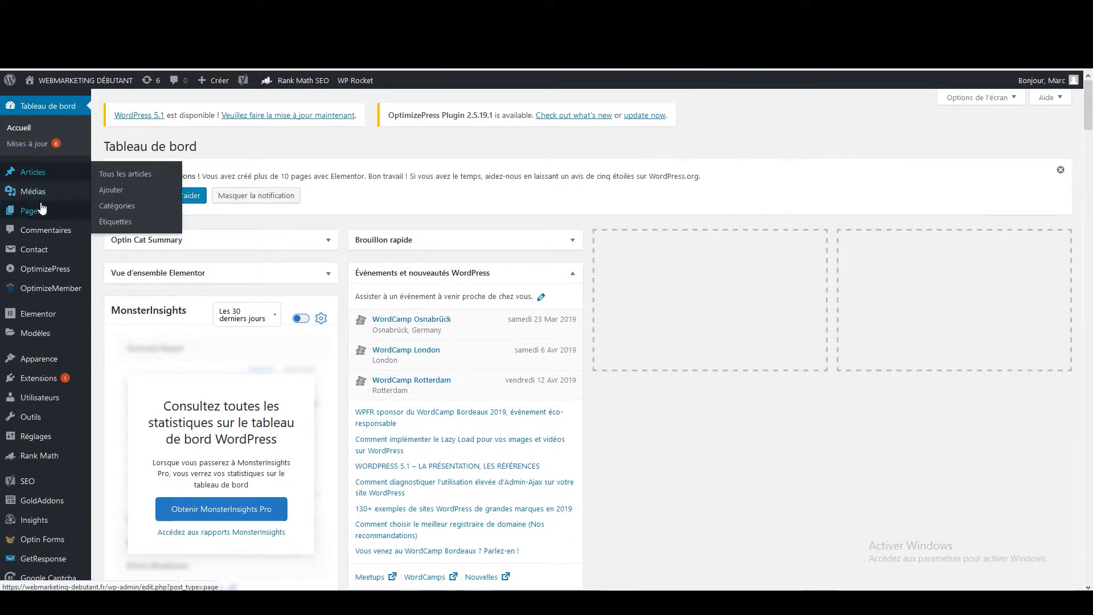
Step: Switch to the WordPress dashboard and start adding a new page from the list of all pages
{"action": "mouse_move", "coordinate": [38, 212]}
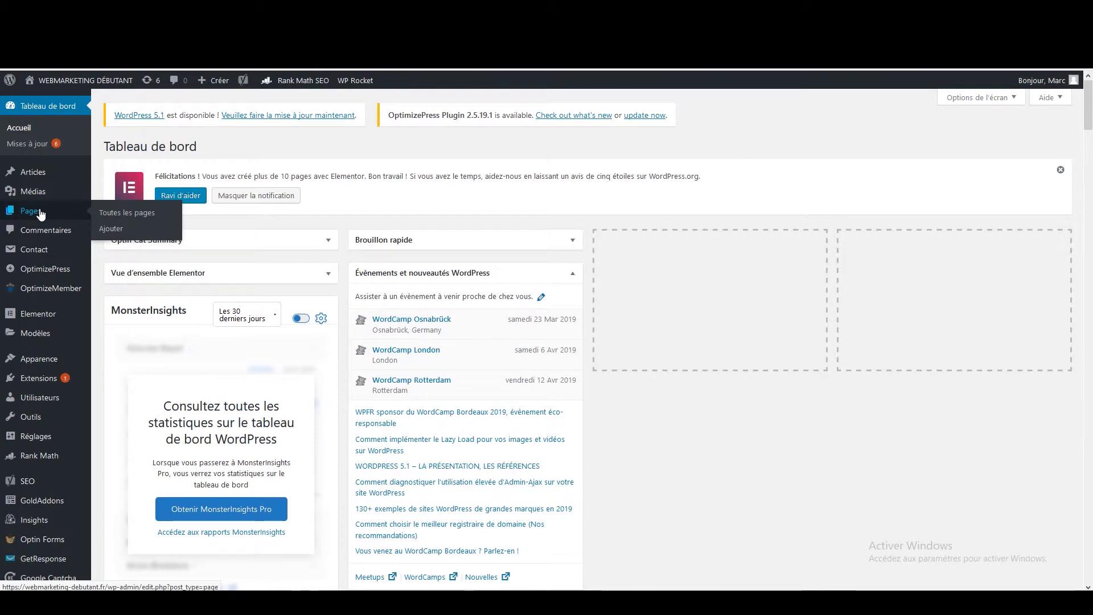
{"action": "left_click", "coordinate": [135, 213]}
{"action": "left_click", "coordinate": [160, 146]}
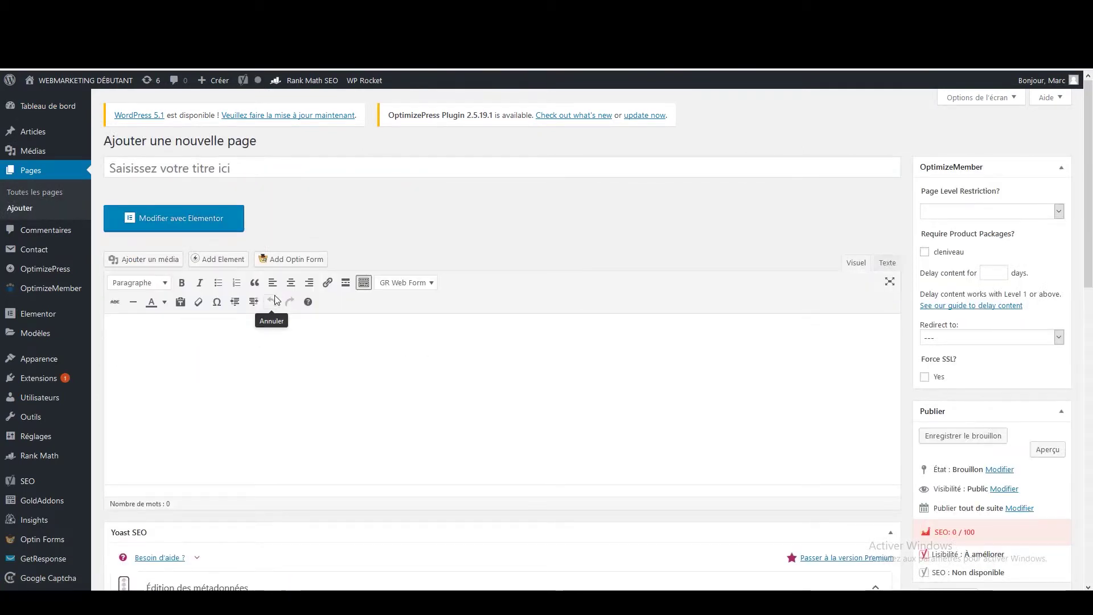
Step: Title the new page "inscription affiliation top" and save it as a draft
{"action": "left_click", "coordinate": [237, 167]}
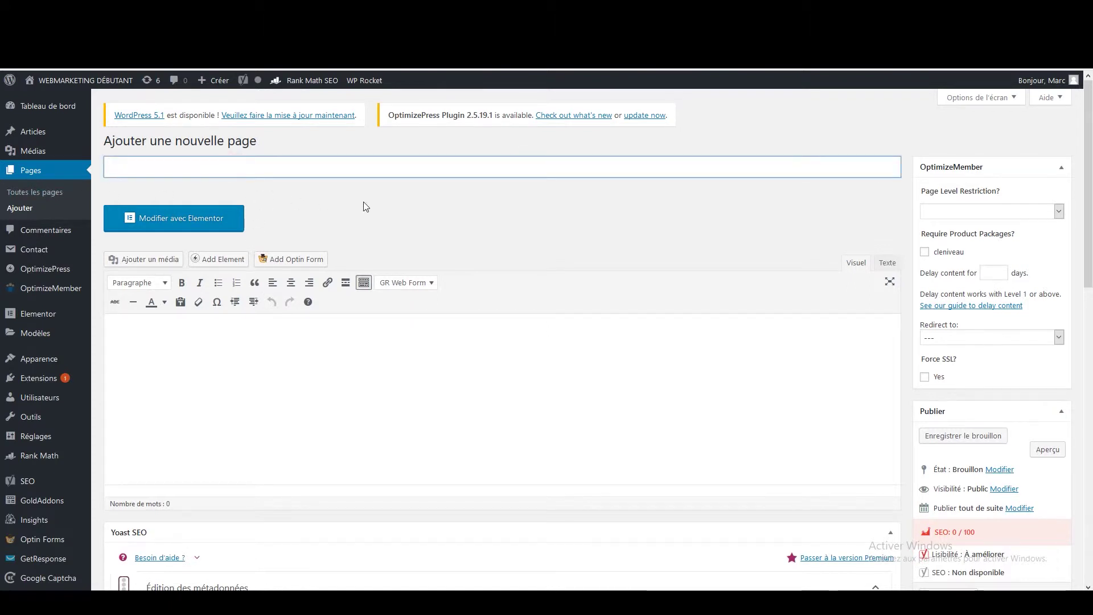
{"action": "type", "text": "inscriptio"}
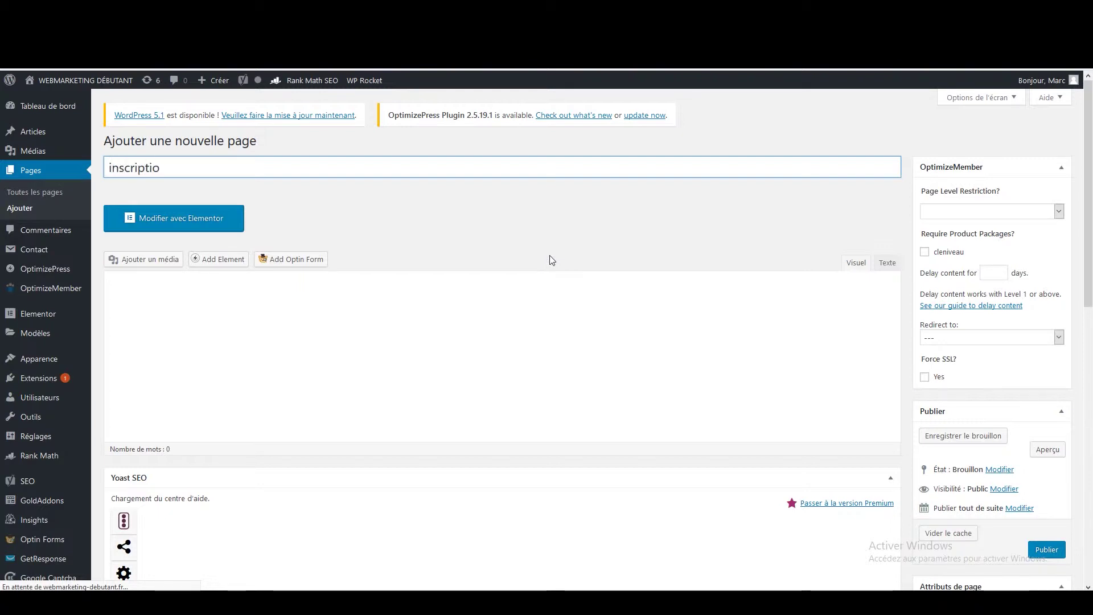
{"action": "type", "text": "n affiliation"}
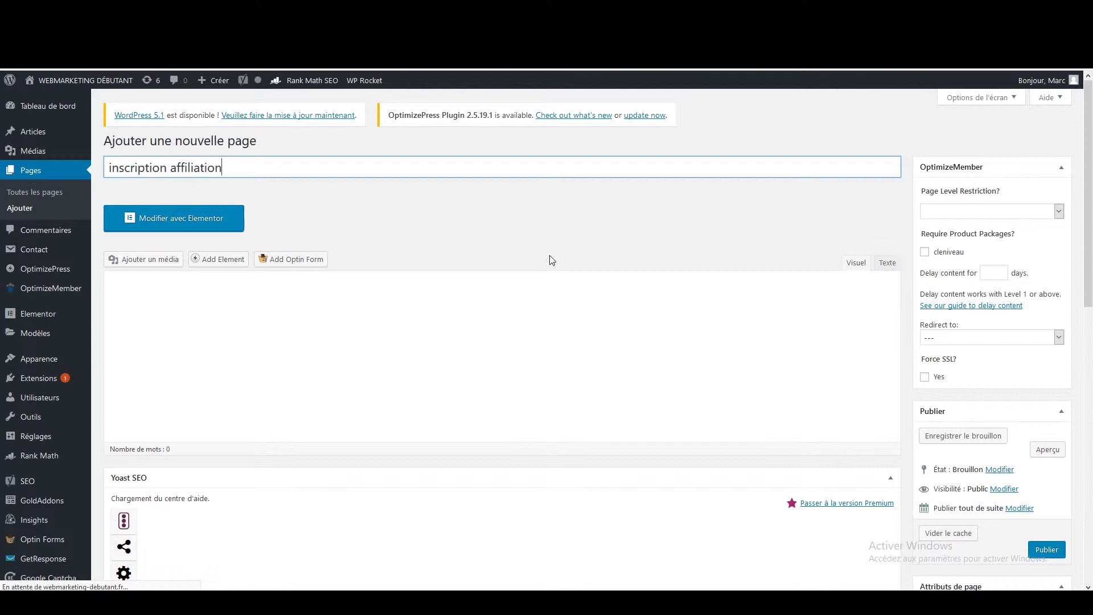
{"action": "type", "text": " top"}
{"action": "left_click", "coordinate": [296, 358]}
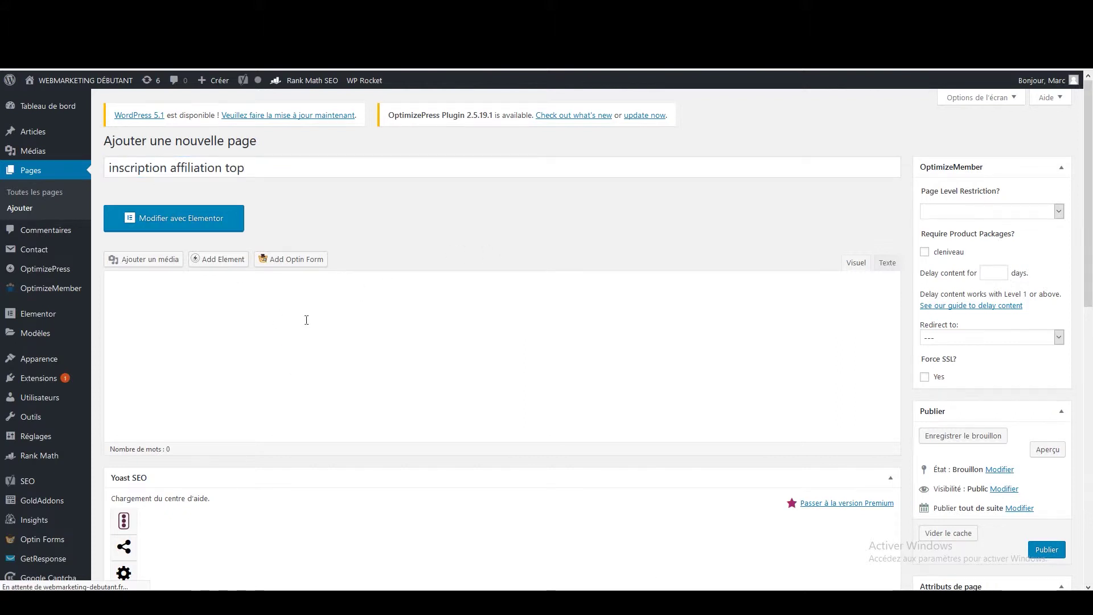
{"action": "left_click", "coordinate": [946, 436]}
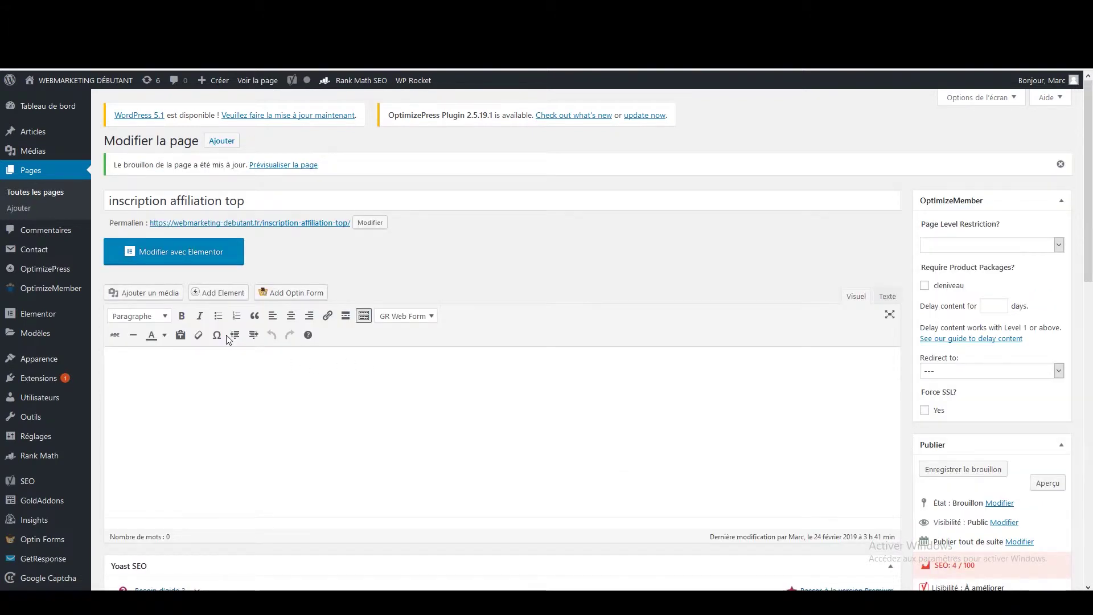
Step: Open the draft page in Elementor and insert a two-column Section interne in its empty content area
{"action": "left_click", "coordinate": [172, 256]}
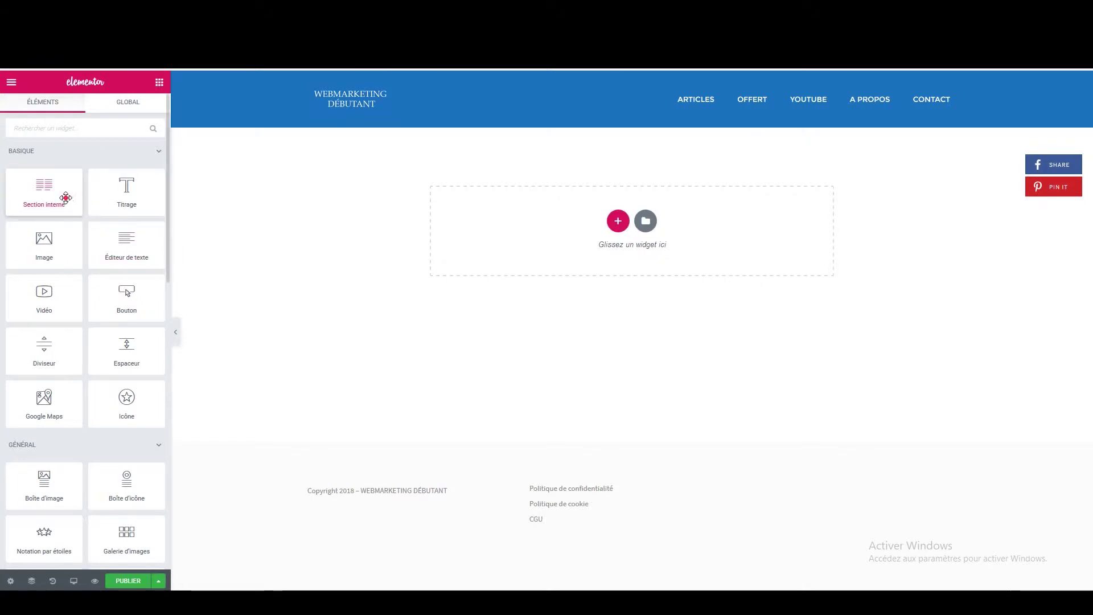
{"action": "left_click_drag", "start_coordinate": [66, 195], "coordinate": [645, 213]}
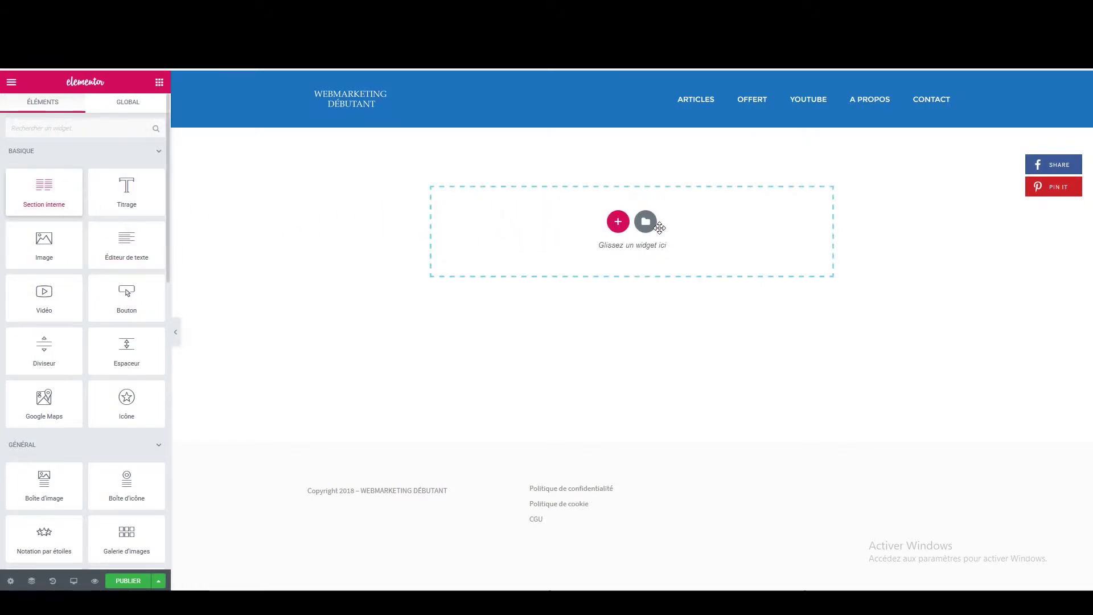
Step: Add an Image widget to the inner section's right column and insert high-ticket.jpg from the media library
{"action": "left_click", "coordinate": [160, 84]}
{"action": "left_click_drag", "start_coordinate": [53, 243], "coordinate": [727, 179]}
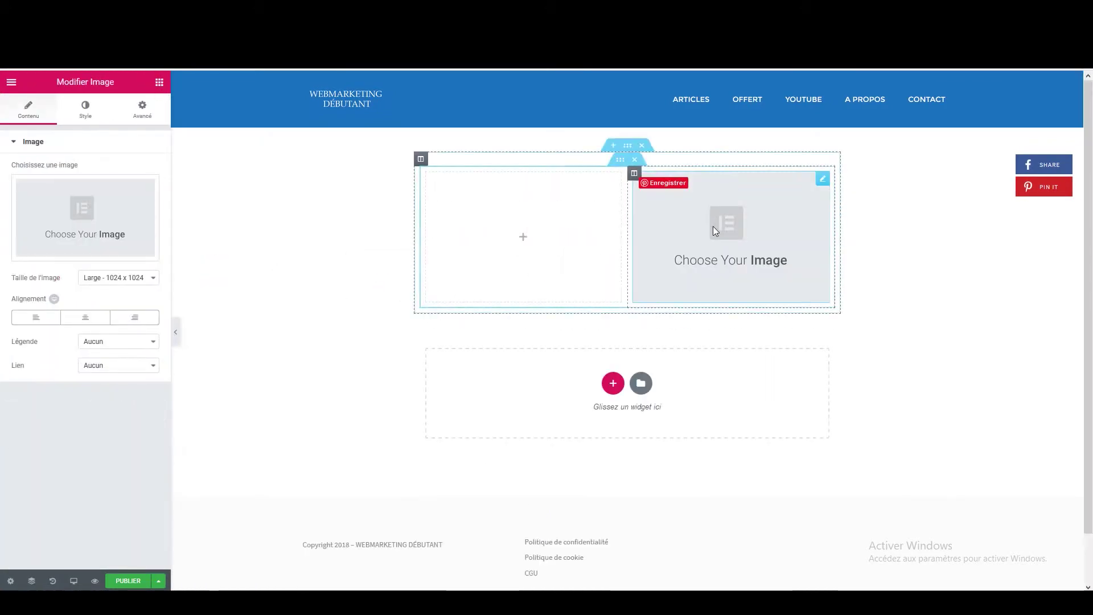
{"action": "left_click", "coordinate": [79, 218]}
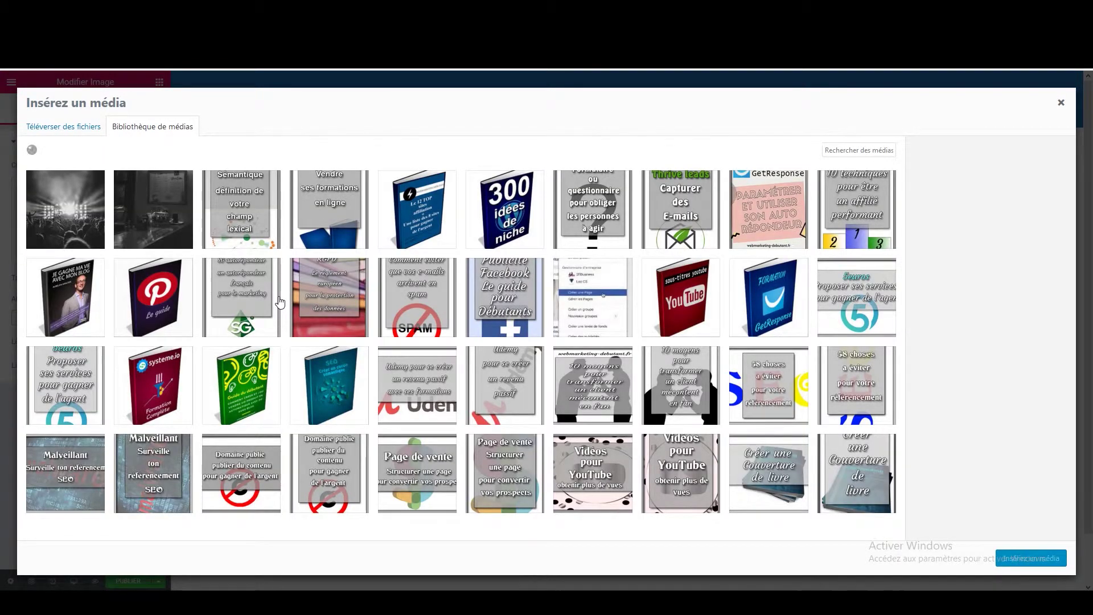
{"action": "left_click", "coordinate": [423, 221]}
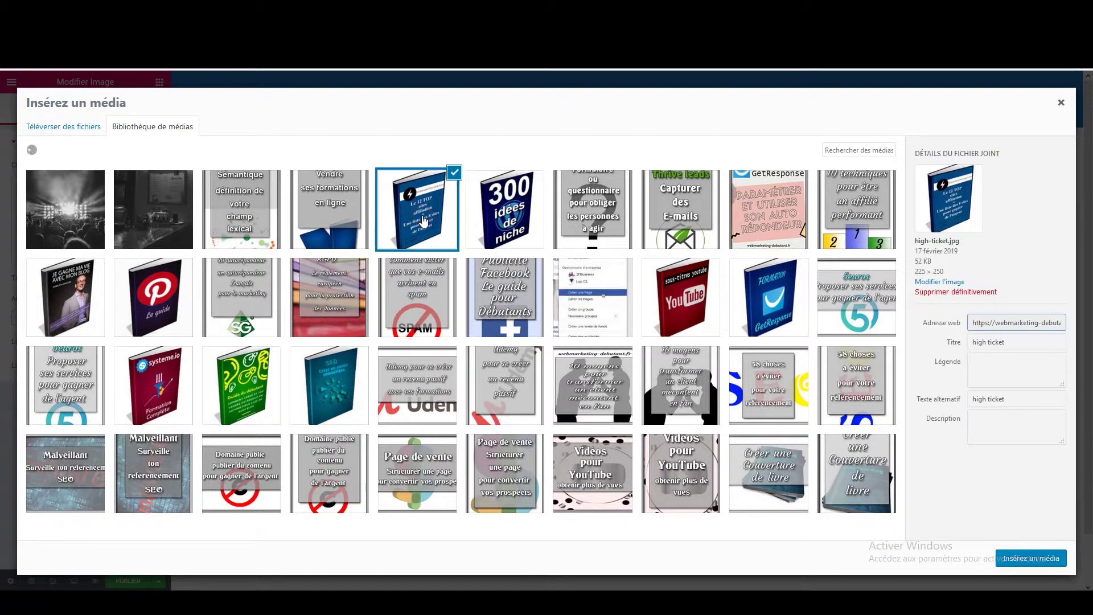
{"action": "left_click", "coordinate": [1027, 559]}
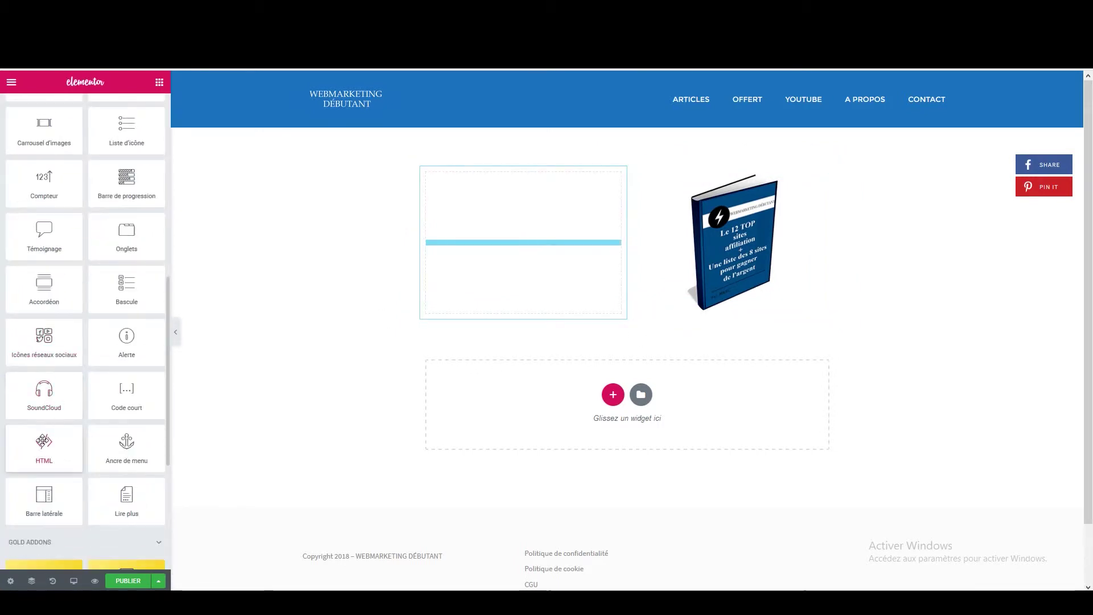
Step: Add an HTML widget to the inner section's left column, paste the copied form code and widen the editing panel
{"action": "left_click_drag", "start_coordinate": [39, 444], "coordinate": [521, 213]}
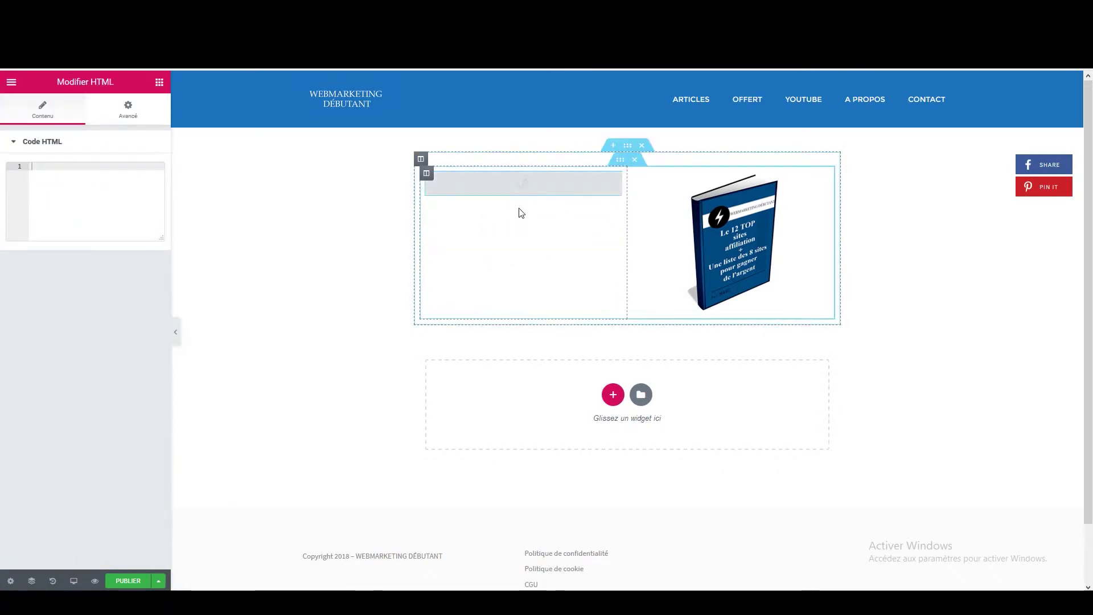
{"action": "right_click", "coordinate": [81, 197]}
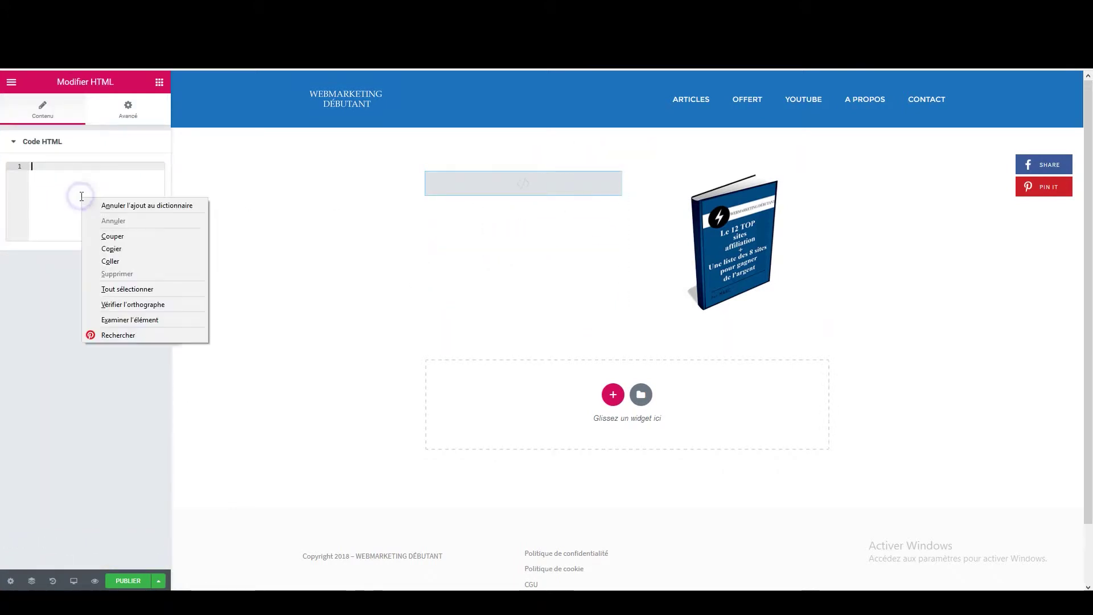
{"action": "left_click", "coordinate": [123, 262]}
{"action": "left_click_drag", "start_coordinate": [171, 272], "coordinate": [1018, 270]}
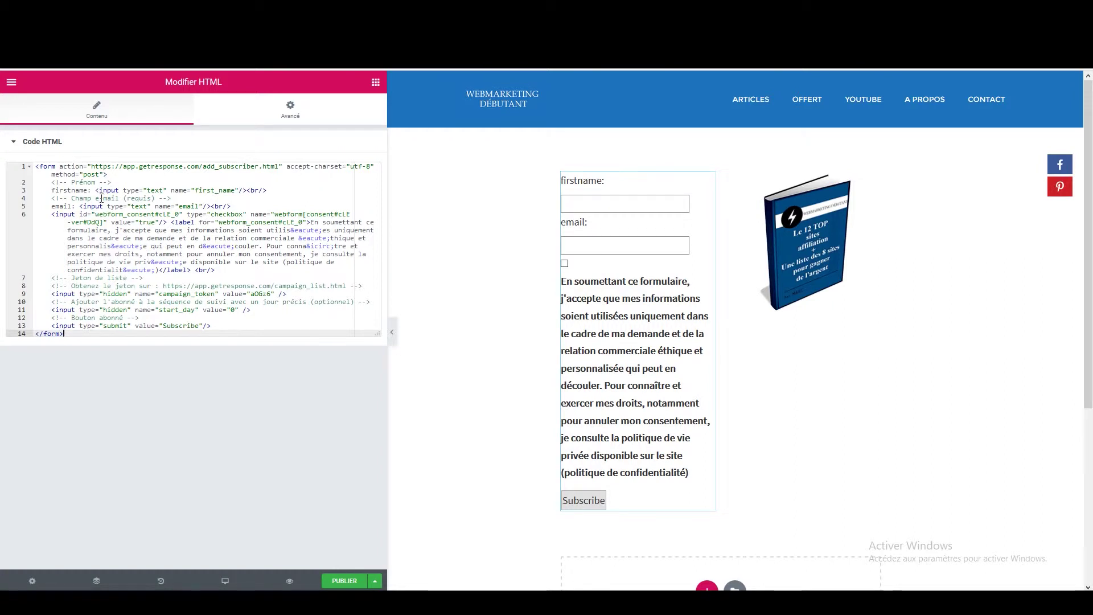
Step: Insert a blank line before the Prénom comment and before the Champ e-mail comment in the HTML code
{"action": "left_click", "coordinate": [52, 182]}
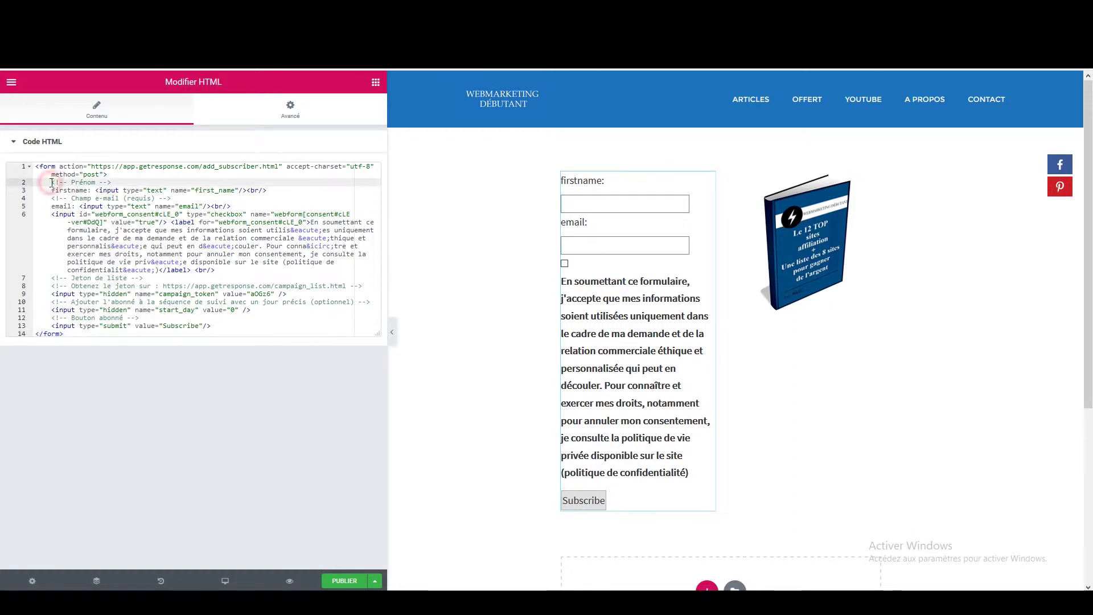
{"action": "key", "text": "Return"}
{"action": "left_click", "coordinate": [50, 206]}
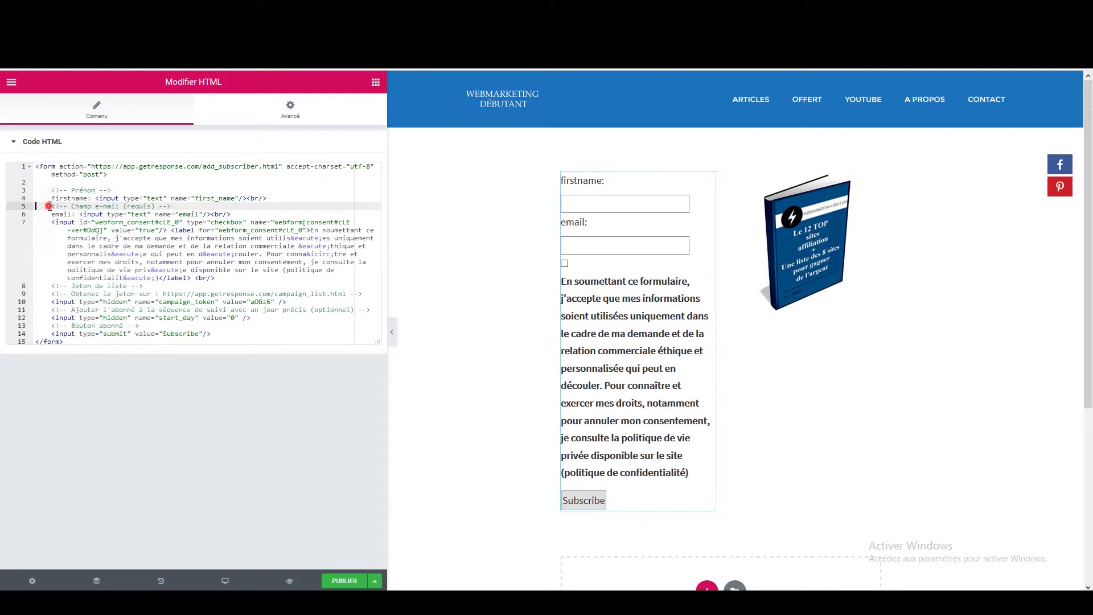
{"action": "key", "text": "Return"}
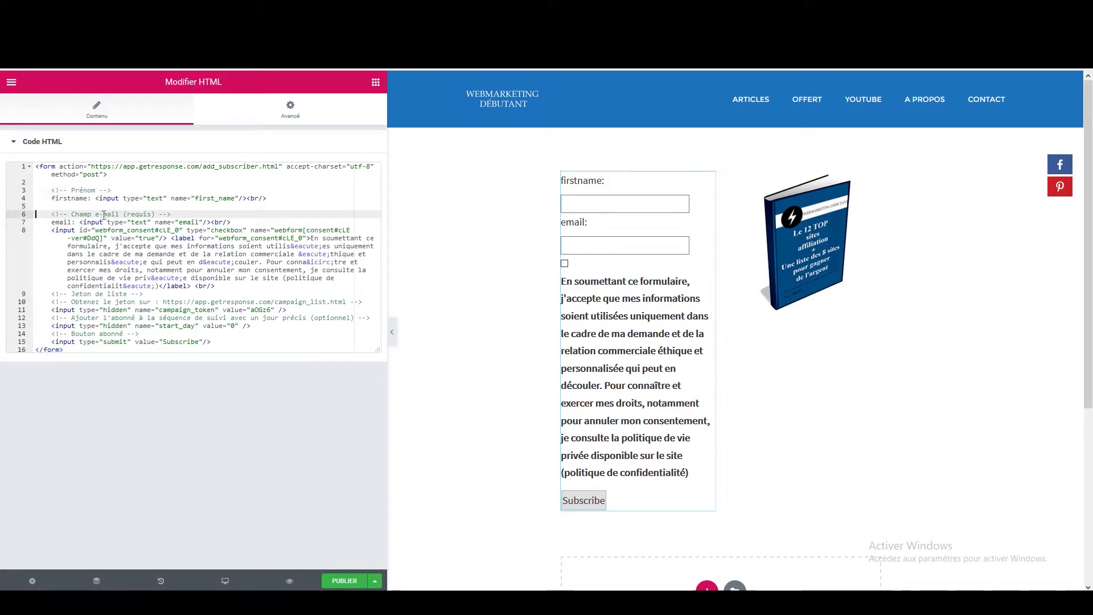
Step: Insert a blank line before the consent checkbox input and move its label tag onto a separate line in the HTML code
{"action": "left_click", "coordinate": [54, 229]}
{"action": "key", "text": "Return"}
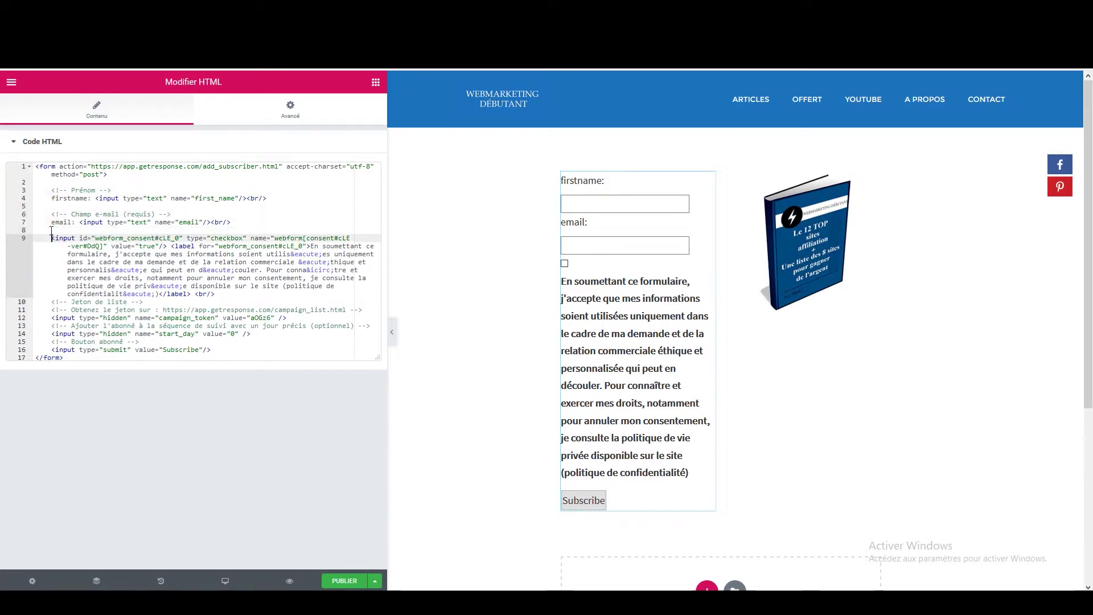
{"action": "left_click", "coordinate": [172, 247]}
{"action": "key", "text": "Return"}
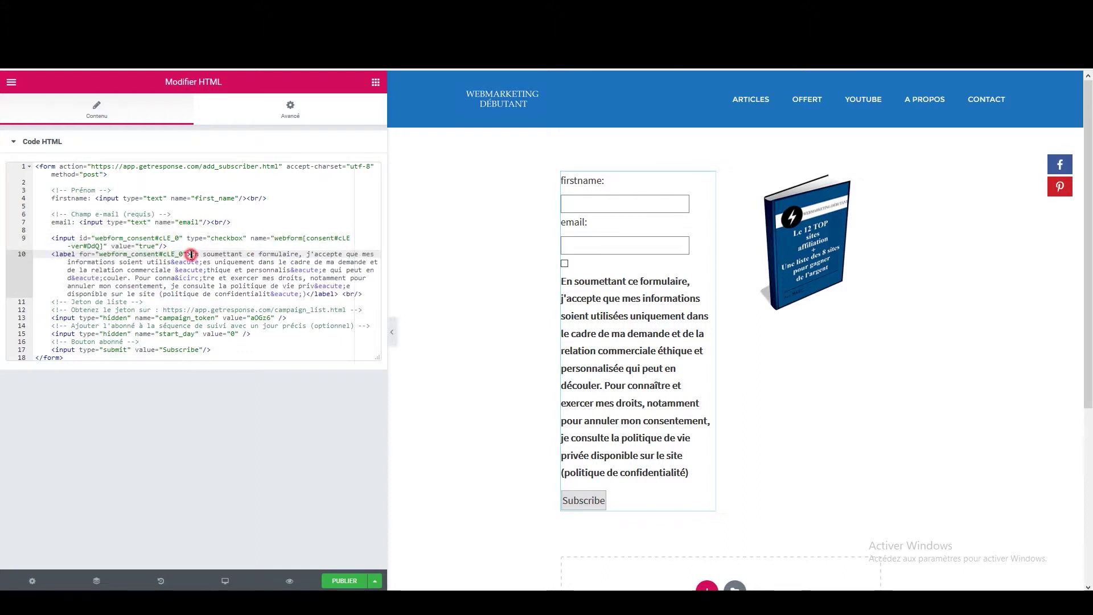
Step: Delete the opening and closing label tags around the consent text, keeping the text itself
{"action": "left_click_drag", "start_coordinate": [191, 255], "coordinate": [44, 258]}
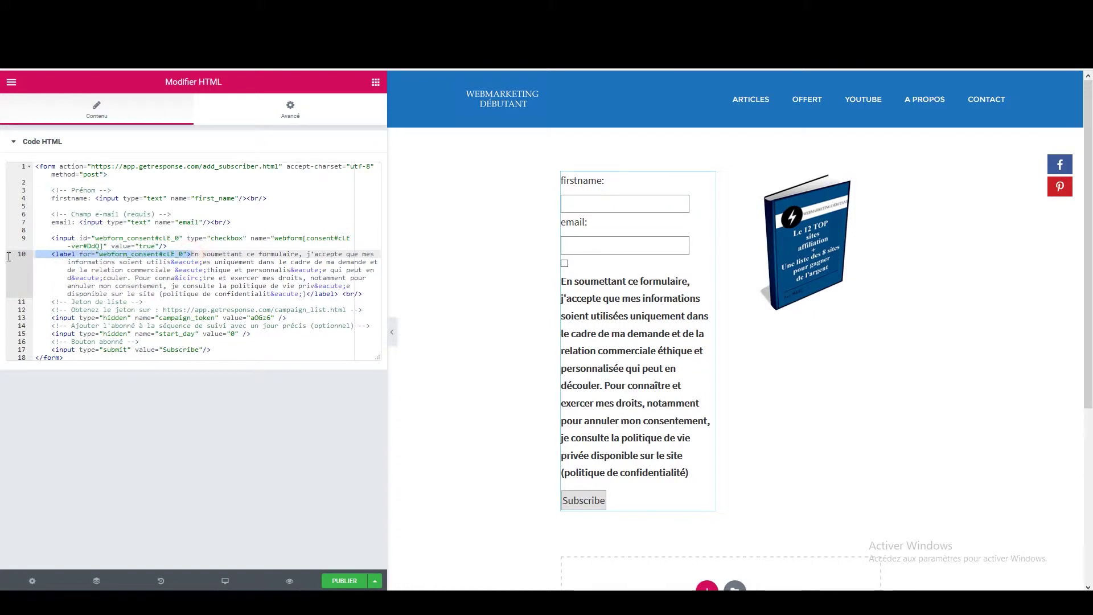
{"action": "key", "text": "BackSpace"}
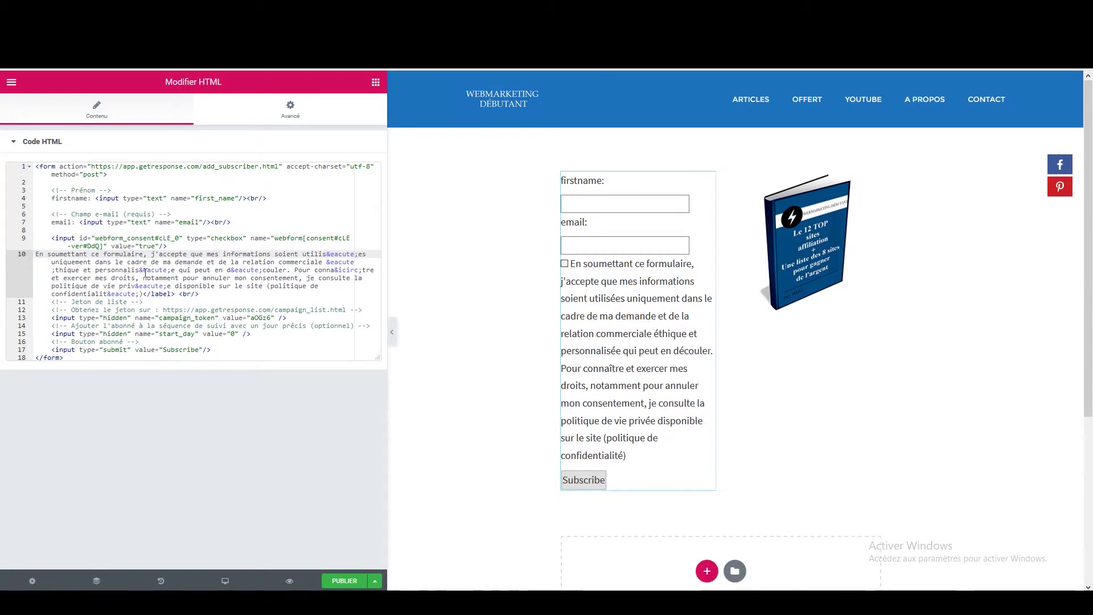
{"action": "left_click_drag", "start_coordinate": [142, 296], "coordinate": [176, 296]}
{"action": "key", "text": "BackSpace"}
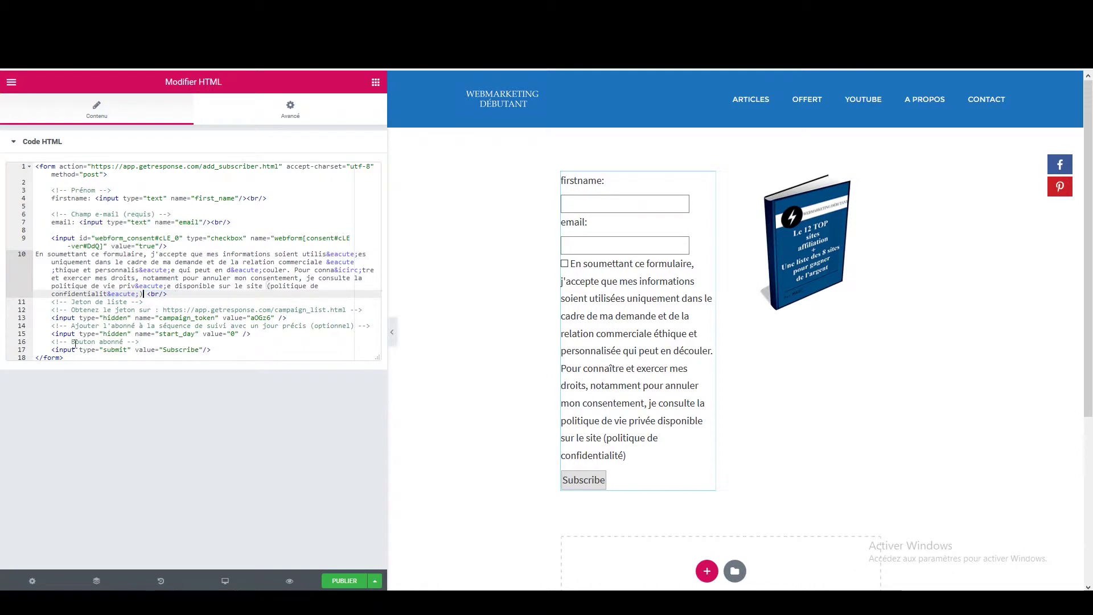
Step: Insert a blank line before the Bouton abonné comment in the HTML code
{"action": "left_click", "coordinate": [54, 342]}
{"action": "key", "text": "Return"}
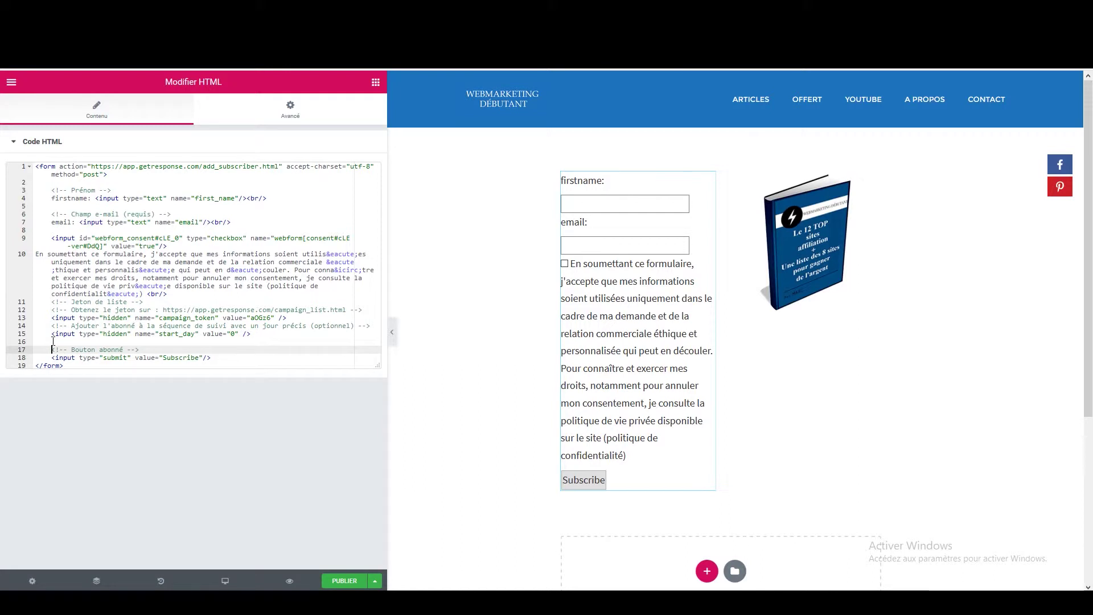
{"action": "left_click", "coordinate": [262, 277]}
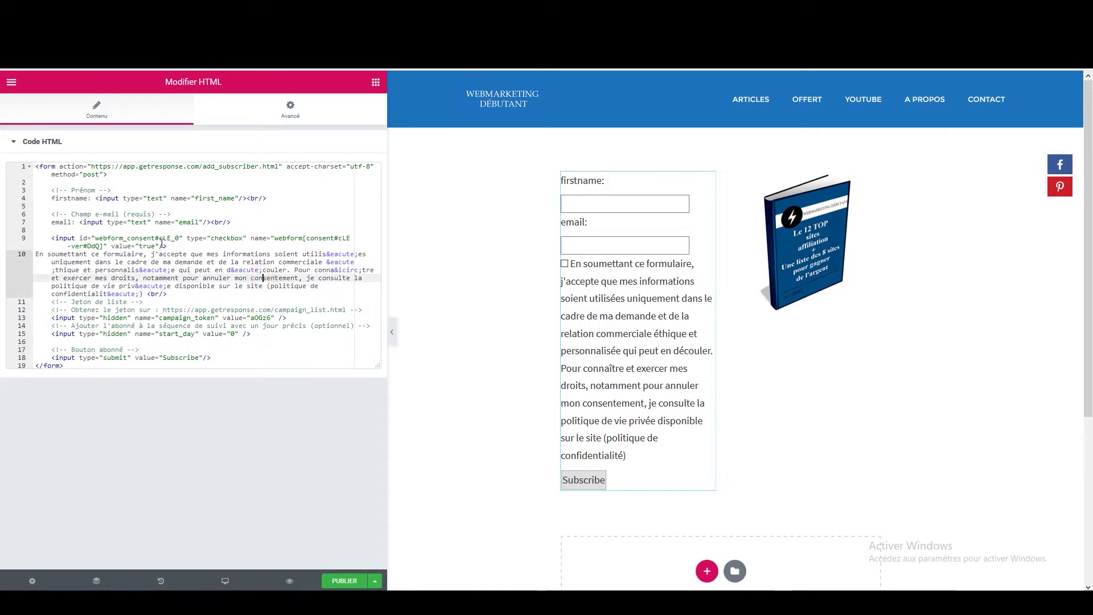
Step: Add the attribute required="required" to the first_name input, after its name attribute
{"action": "left_click", "coordinate": [239, 198]}
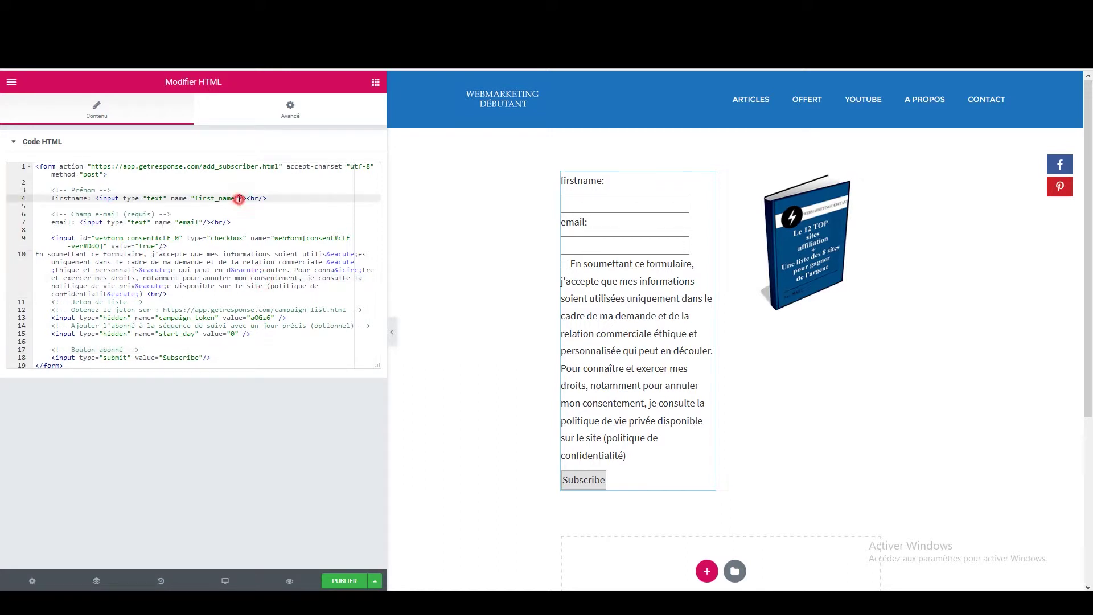
{"action": "type", "text": "requir"}
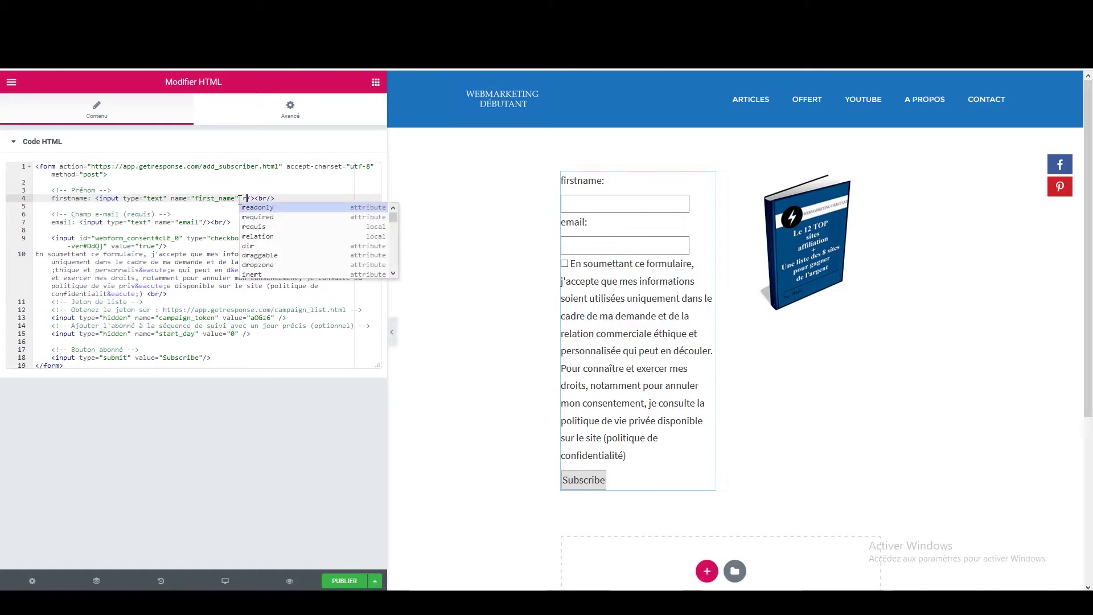
{"action": "type", "text": "ed"}
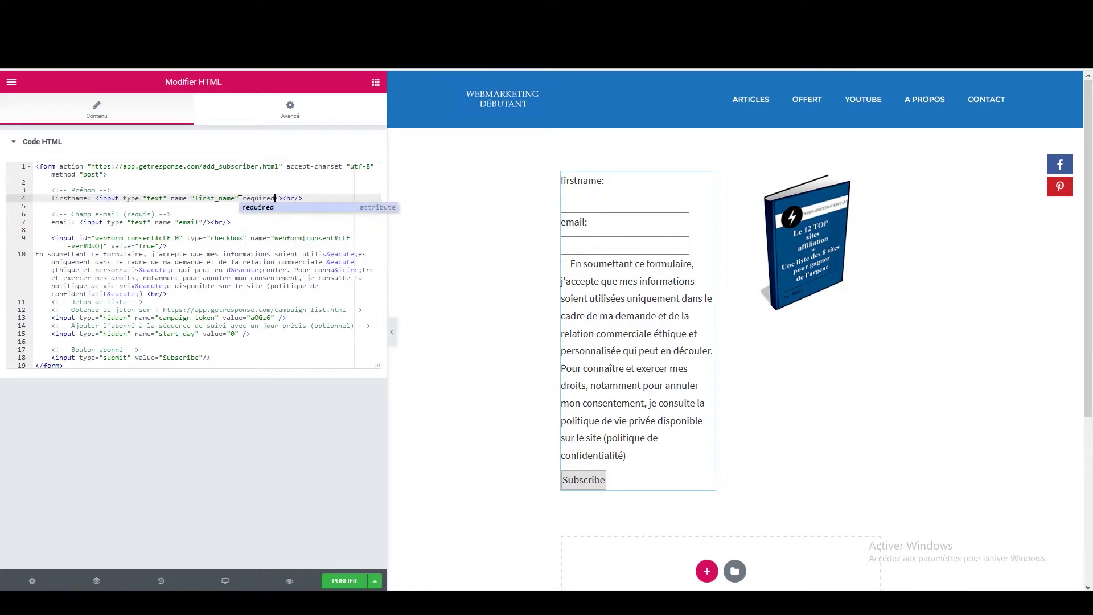
{"action": "type", "text": "=\"requ"}
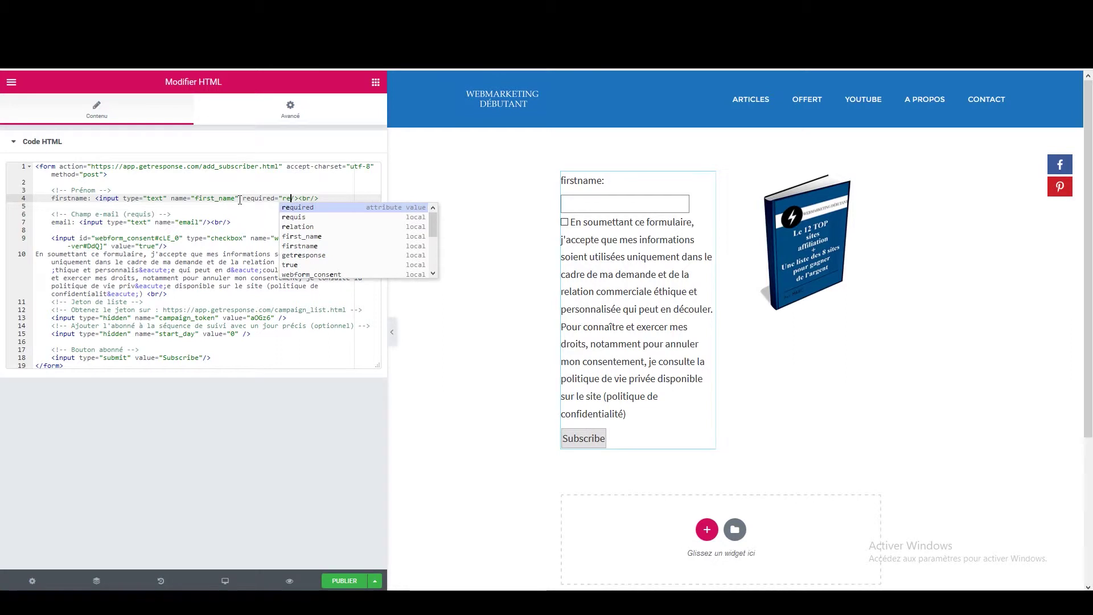
{"action": "type", "text": "ired\""}
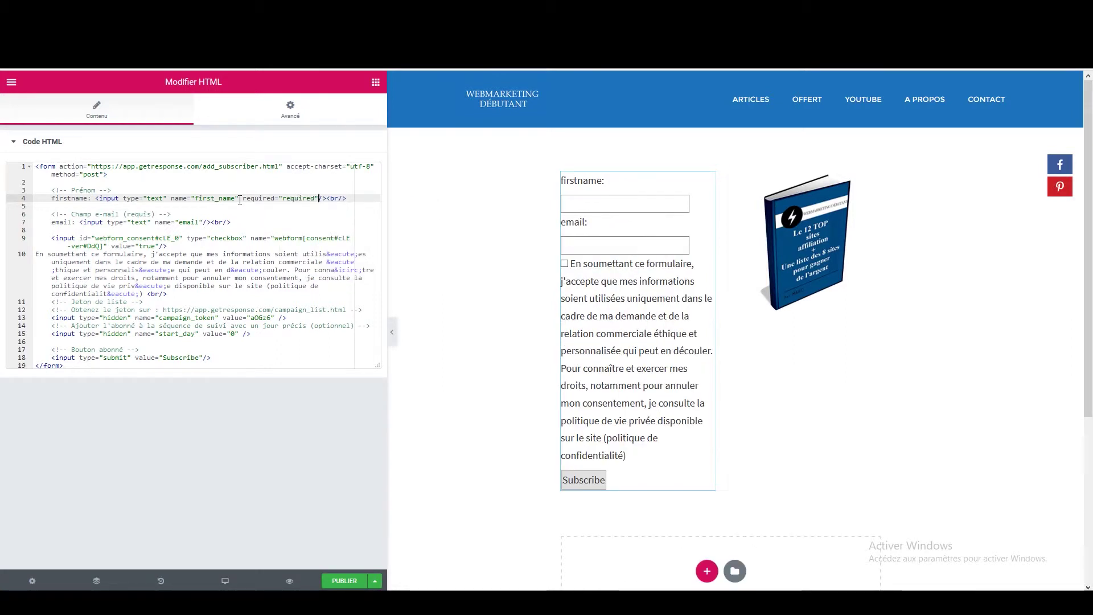
Step: Add the attribute class="box" to the first_name input, after the required attribute
{"action": "type", "text": " c"}
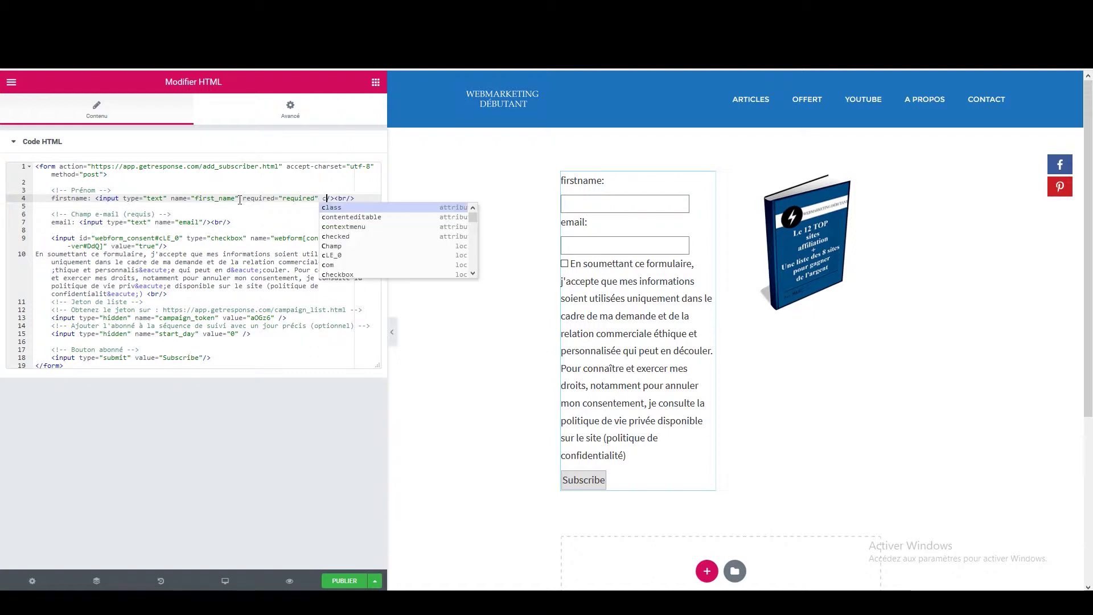
{"action": "type", "text": "lass"}
{"action": "key", "text": "Return"}
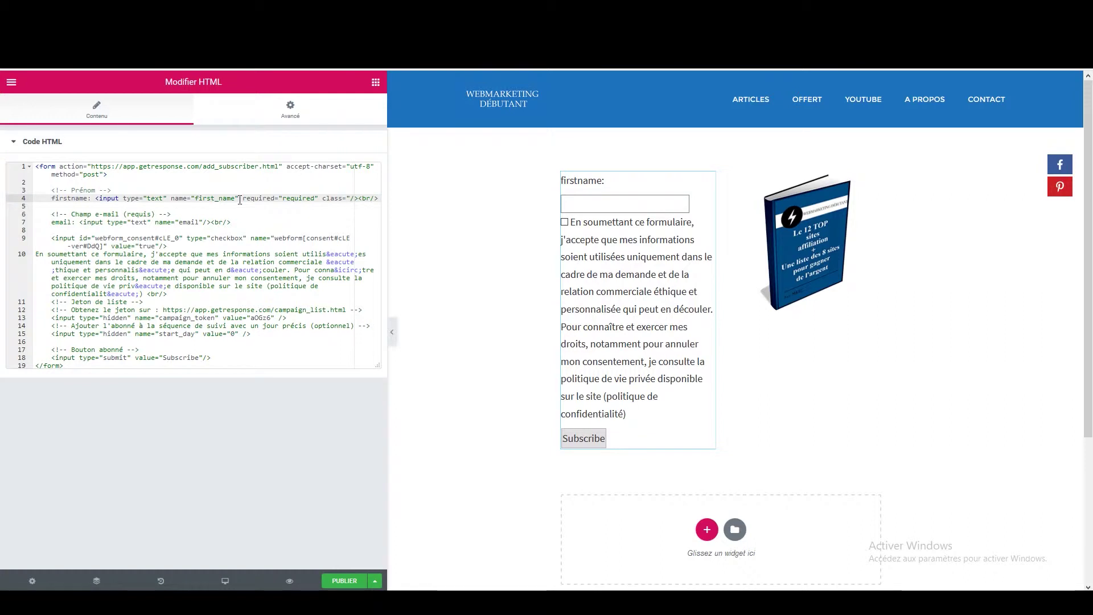
{"action": "type", "text": "box"}
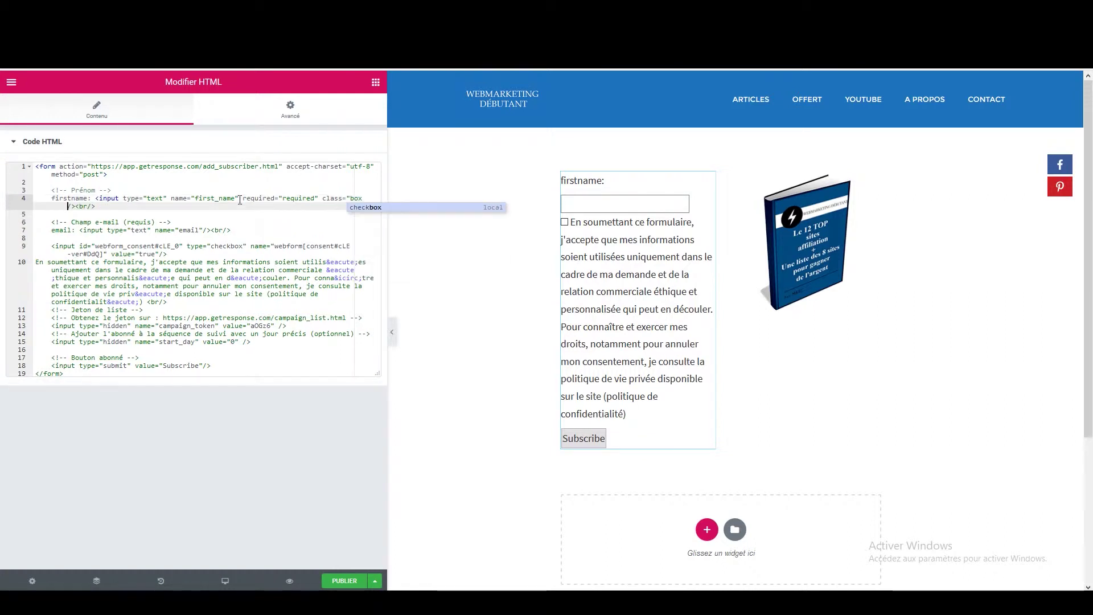
{"action": "key", "text": "Right"}
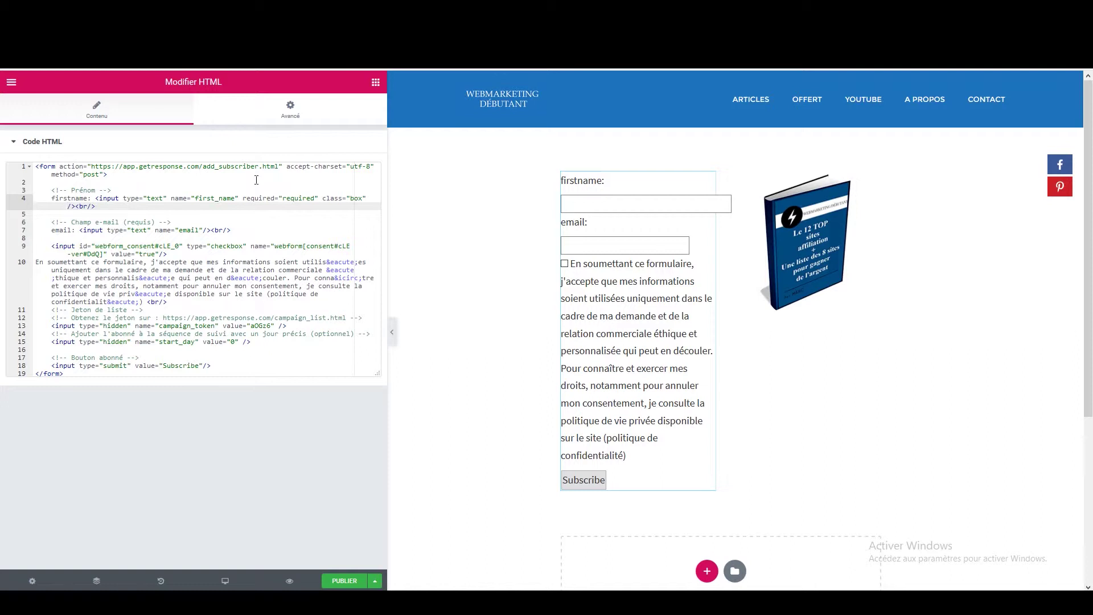
Step: Add placeholder="Prénom" to the first_name input and delete the firstname: text in front of it
{"action": "type", "text": "place"}
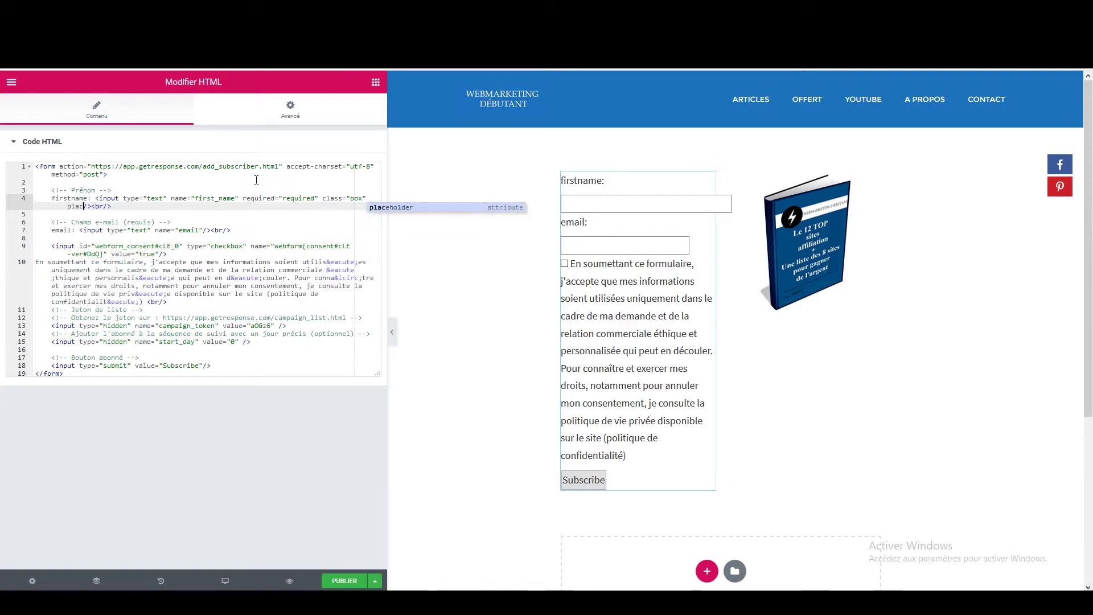
{"action": "type", "text": "holder"}
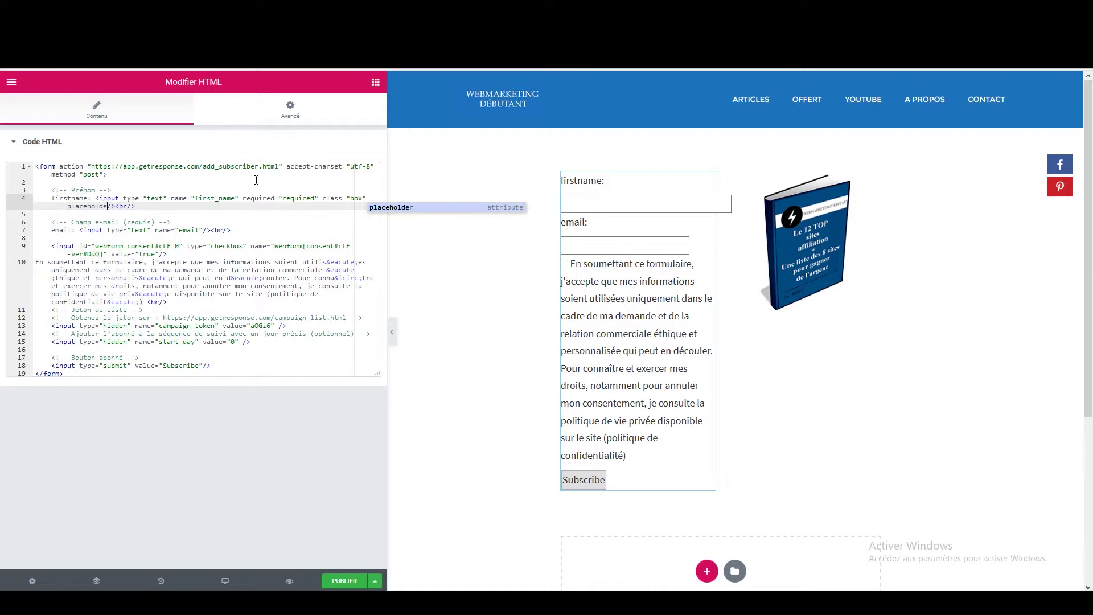
{"action": "type", "text": "=\""}
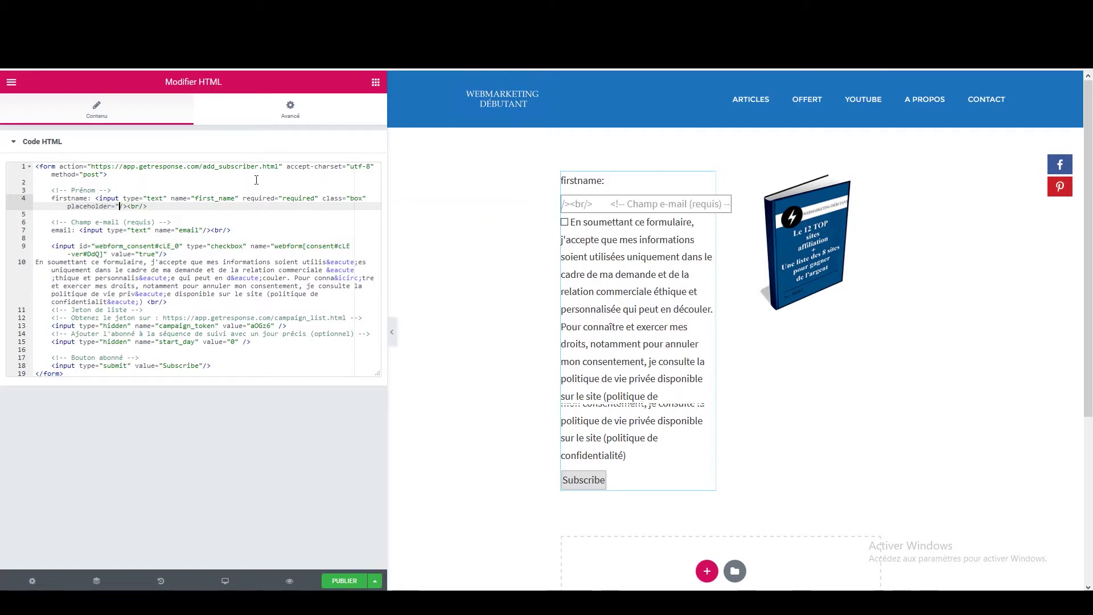
{"action": "type", "text": "Prén"}
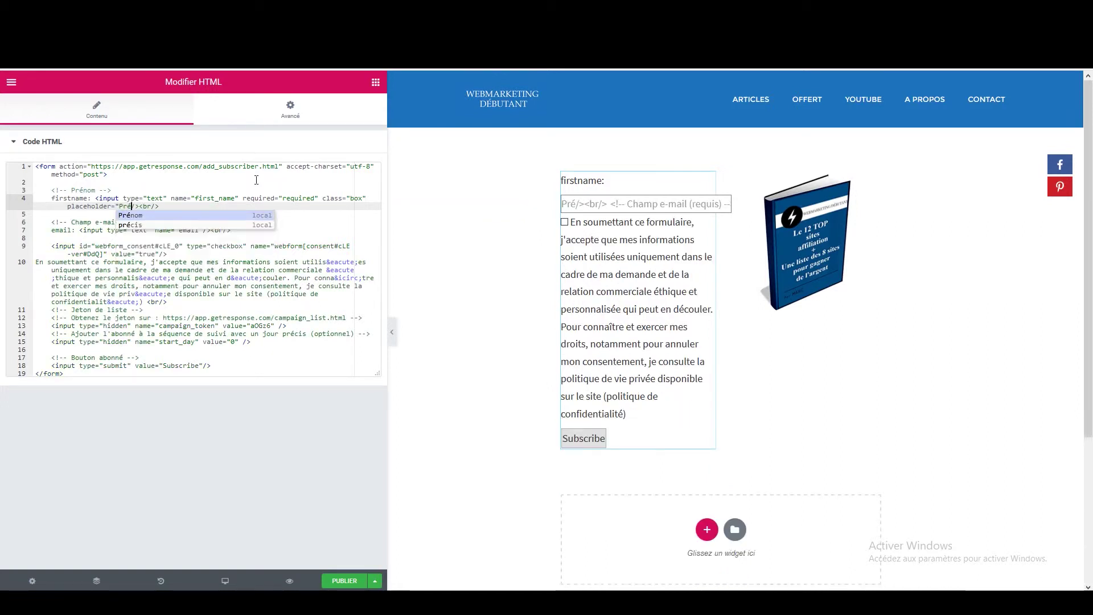
{"action": "type", "text": "omé"}
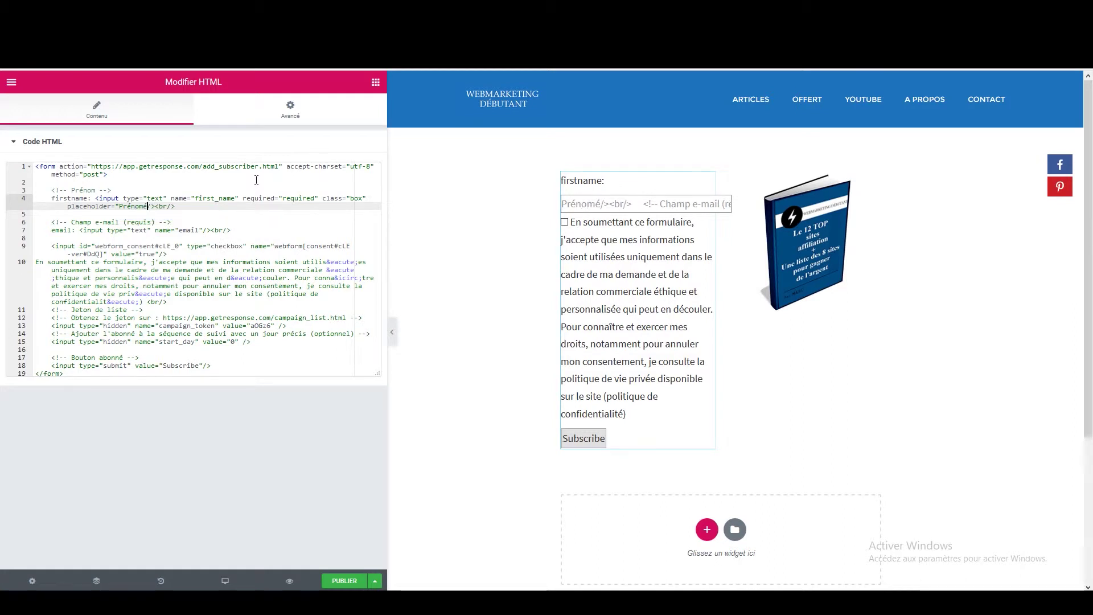
{"action": "key", "text": "BackSpace"}
{"action": "type", "text": "\""}
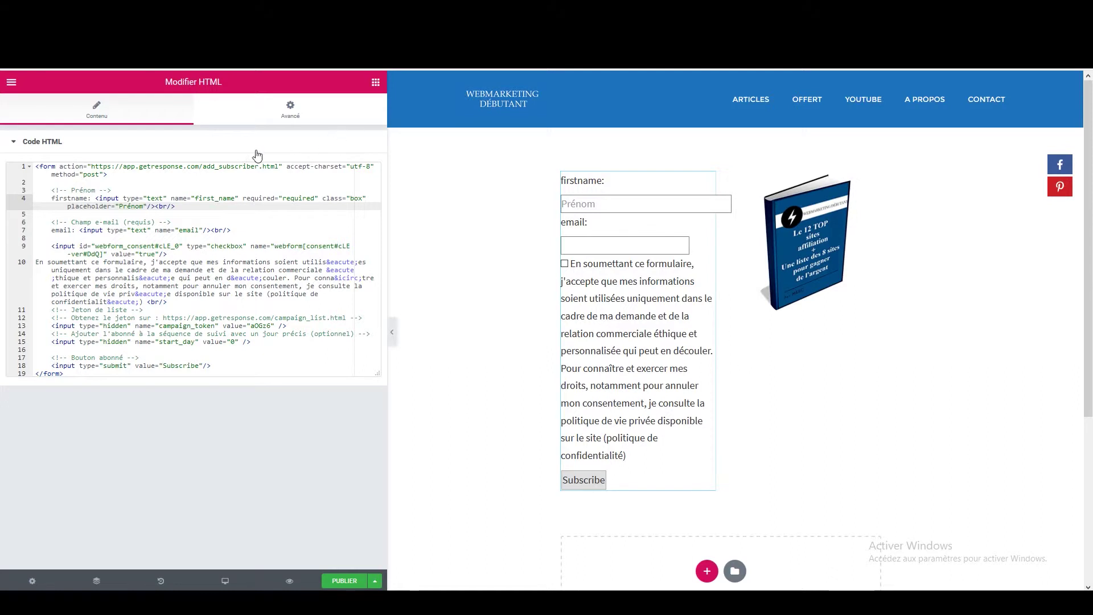
{"action": "left_click_drag", "start_coordinate": [97, 197], "coordinate": [28, 202]}
{"action": "key", "text": "BackSpace"}
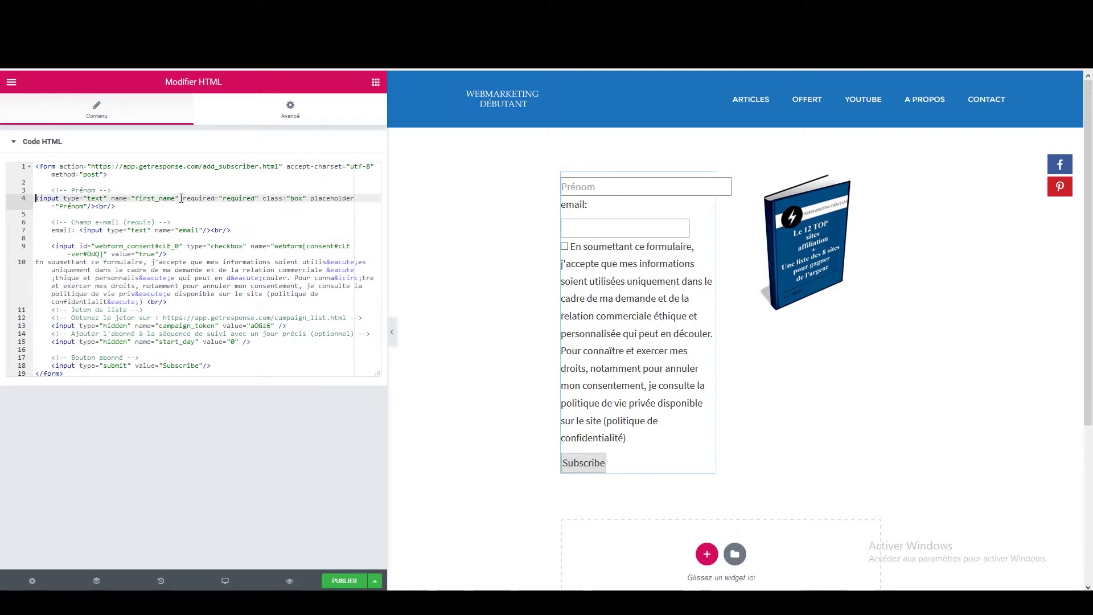
Step: Copy the required, class and placeholder attributes from the first_name input into the email input, after its name attribute
{"action": "left_click_drag", "start_coordinate": [181, 198], "coordinate": [87, 207]}
{"action": "right_click", "coordinate": [86, 208]}
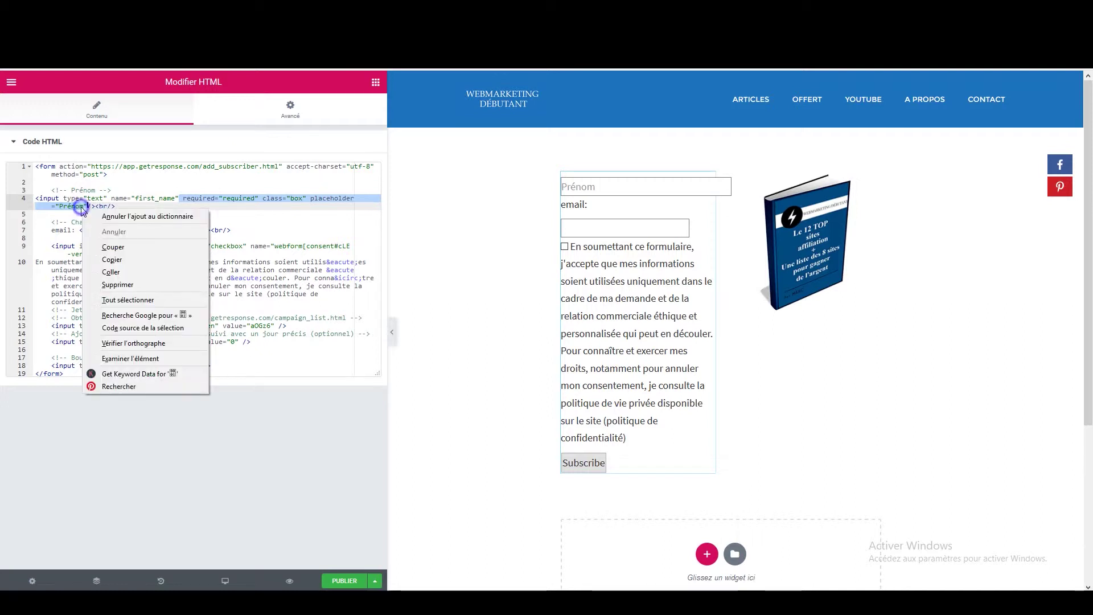
{"action": "left_click", "coordinate": [112, 259]}
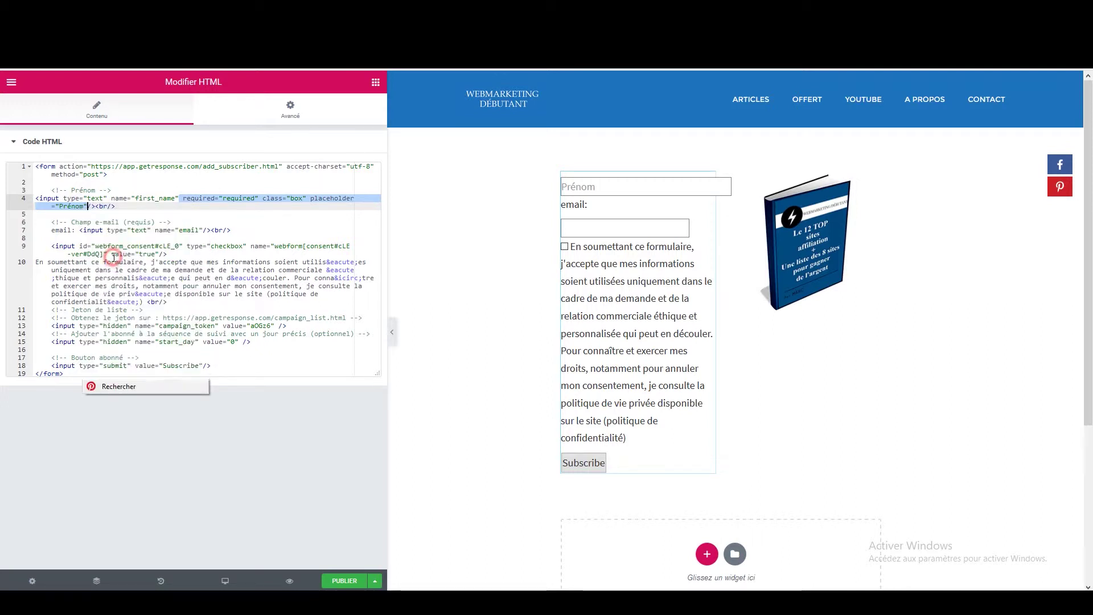
{"action": "left_click", "coordinate": [203, 231]}
{"action": "right_click", "coordinate": [204, 231]}
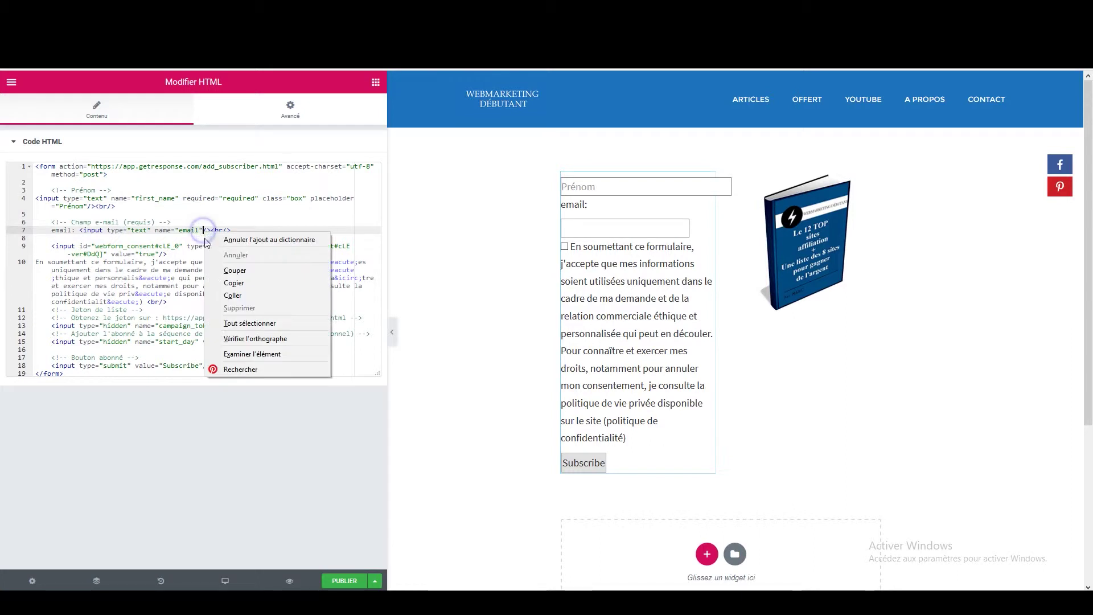
{"action": "left_click", "coordinate": [229, 297]}
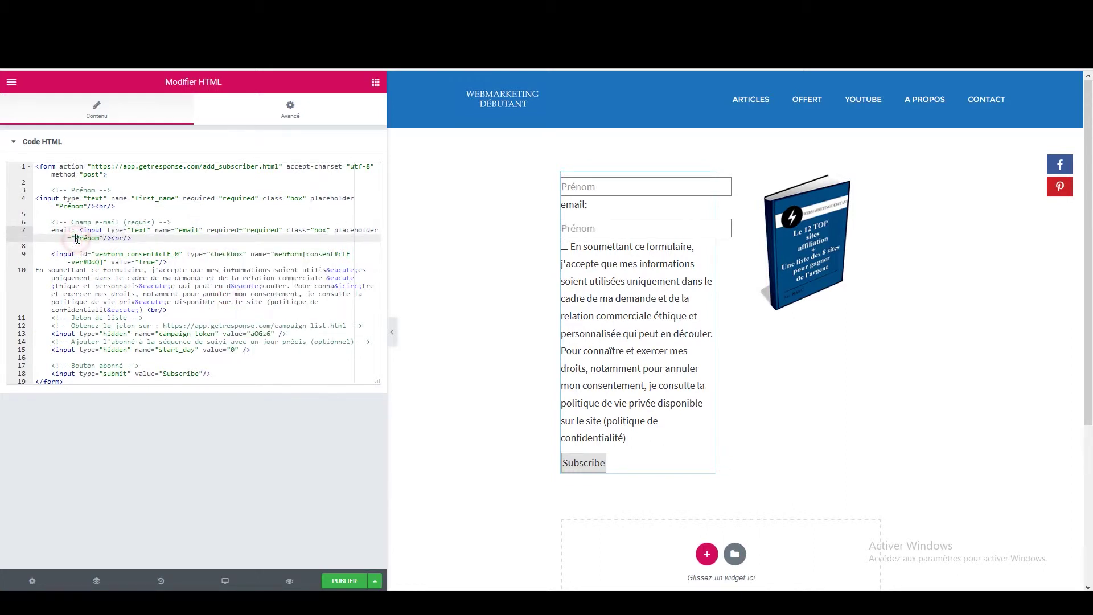
Step: Change the email input's placeholder to "Adresse mail" and delete the email: text in front of it
{"action": "left_click_drag", "start_coordinate": [75, 239], "coordinate": [95, 239]}
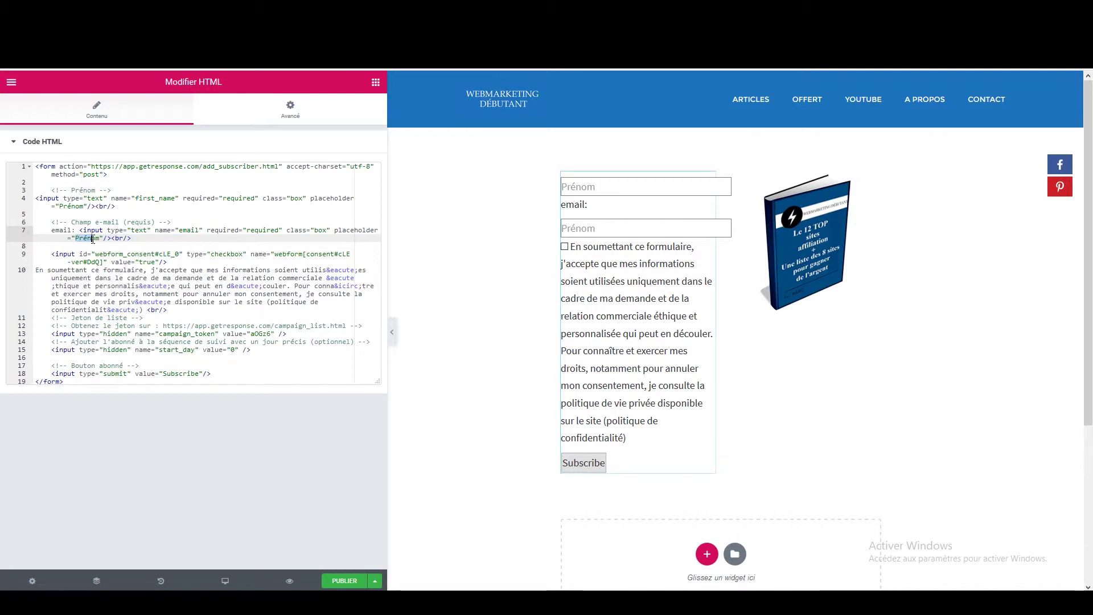
{"action": "key", "text": "BackSpace"}
{"action": "type", "text": "Adres"}
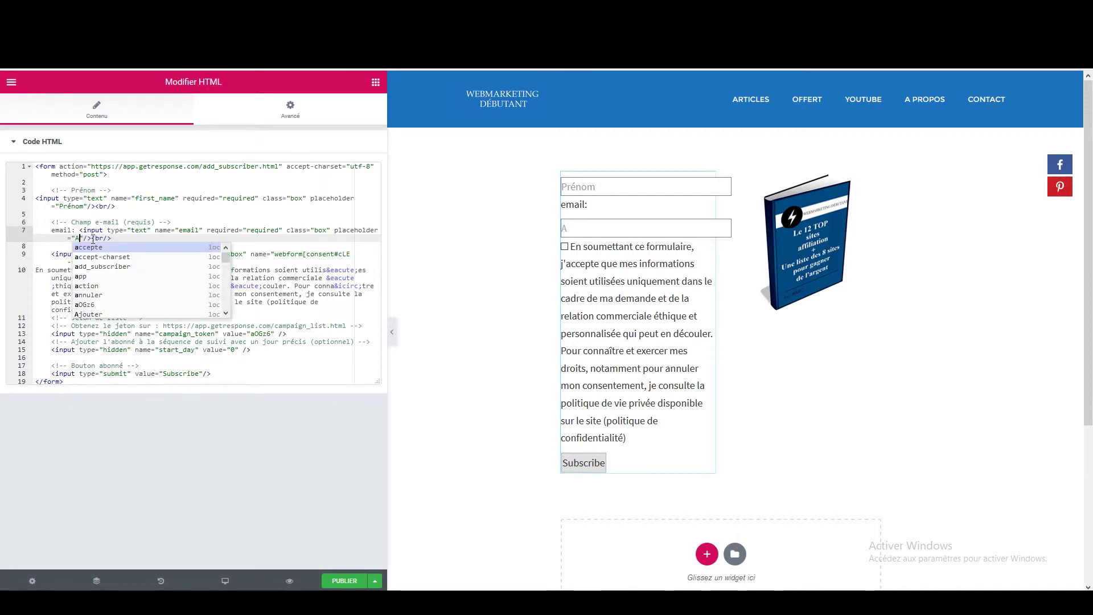
{"action": "type", "text": "se mail"}
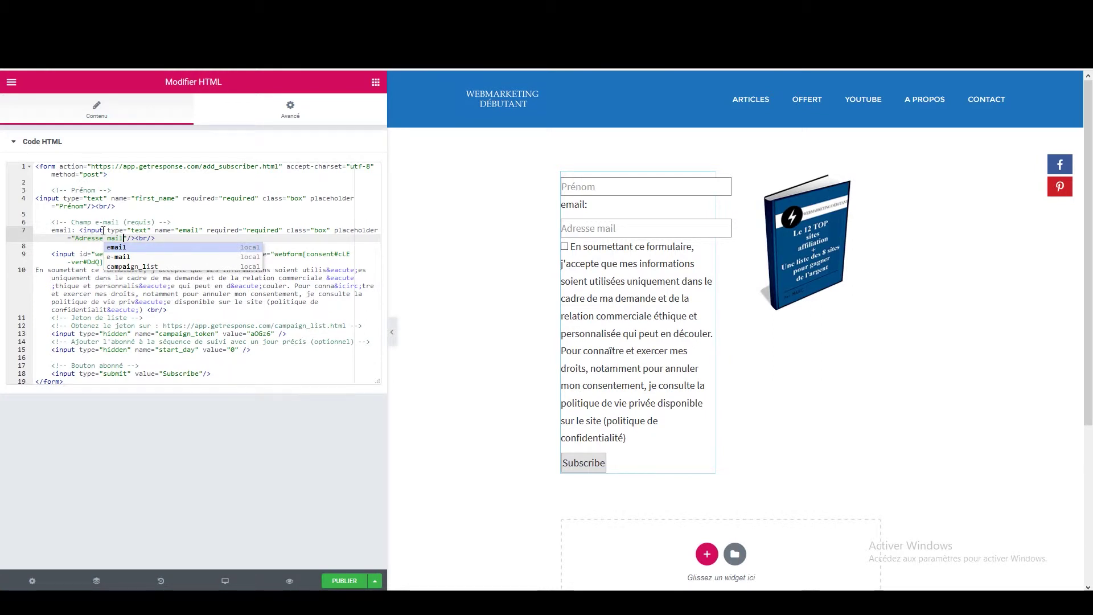
{"action": "left_click_drag", "start_coordinate": [80, 231], "coordinate": [31, 233]}
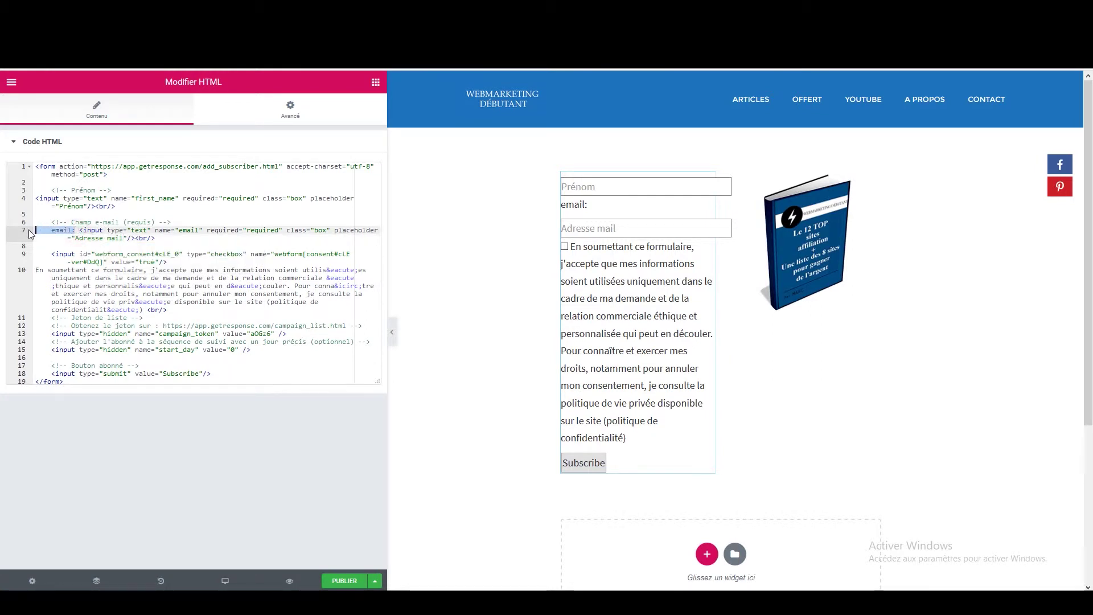
{"action": "key", "text": "BackSpace"}
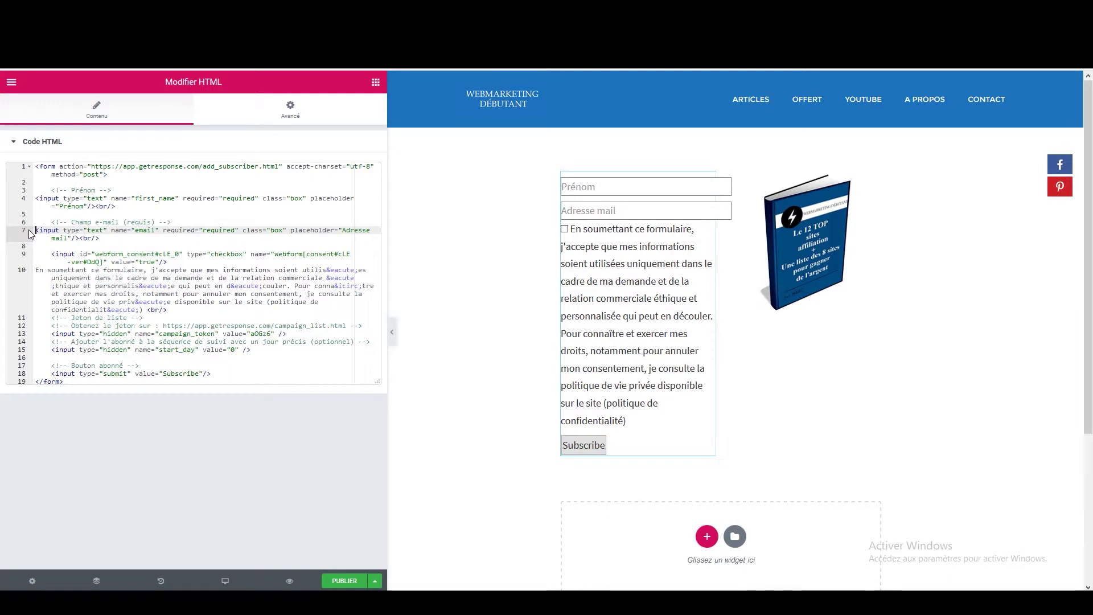
Step: Reopen the HTML widget for editing and insert another blank line above the consent checkbox input
{"action": "left_click", "coordinate": [461, 223]}
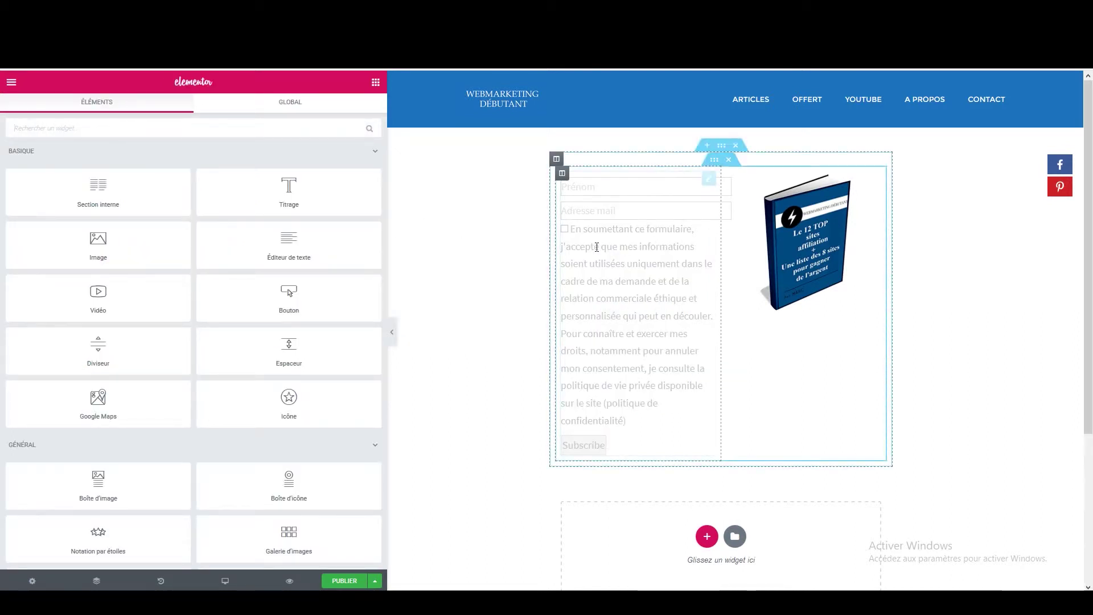
{"action": "left_click", "coordinate": [610, 291]}
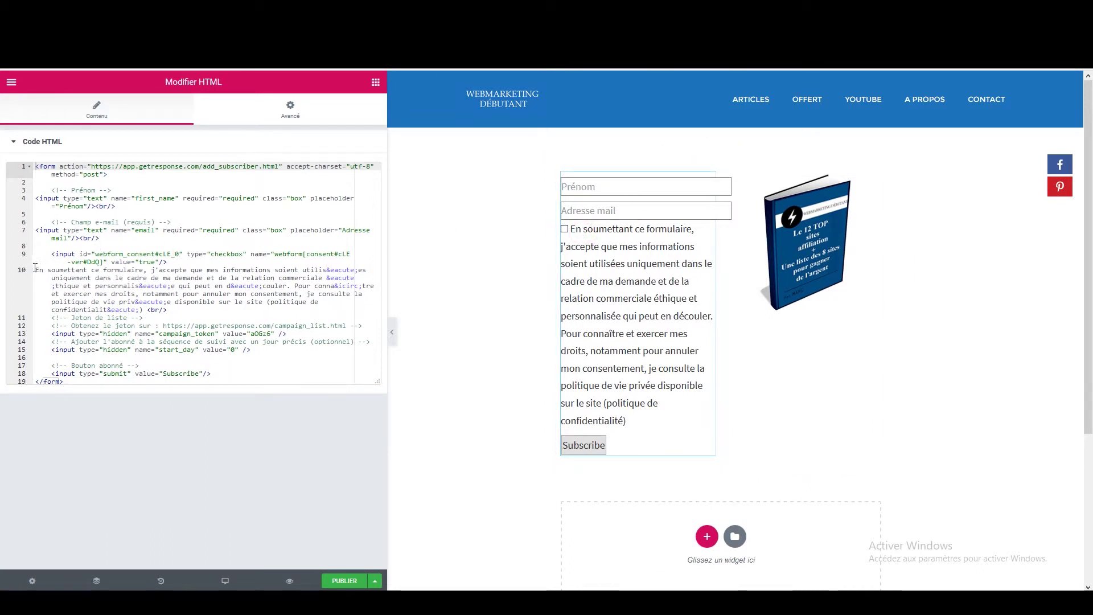
{"action": "left_click", "coordinate": [50, 251]}
{"action": "key", "text": "Return"}
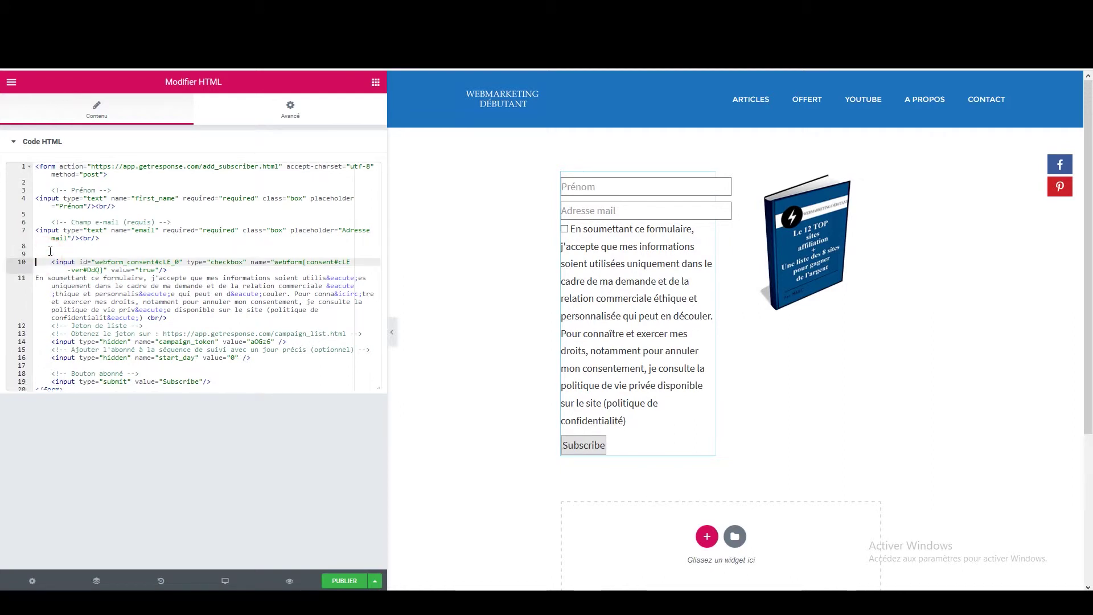
Step: Insert an opening <span class="rgpd_form"> tag on the line above the consent checkbox input, without the automatic closing tag
{"action": "left_click", "coordinate": [51, 253]}
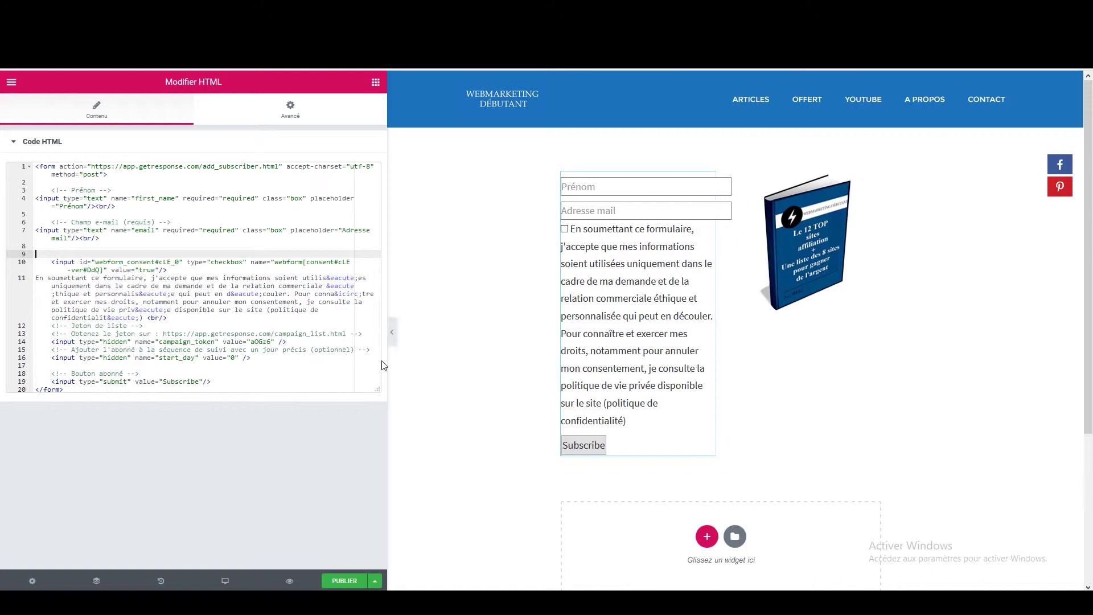
{"action": "type", "text": "<"}
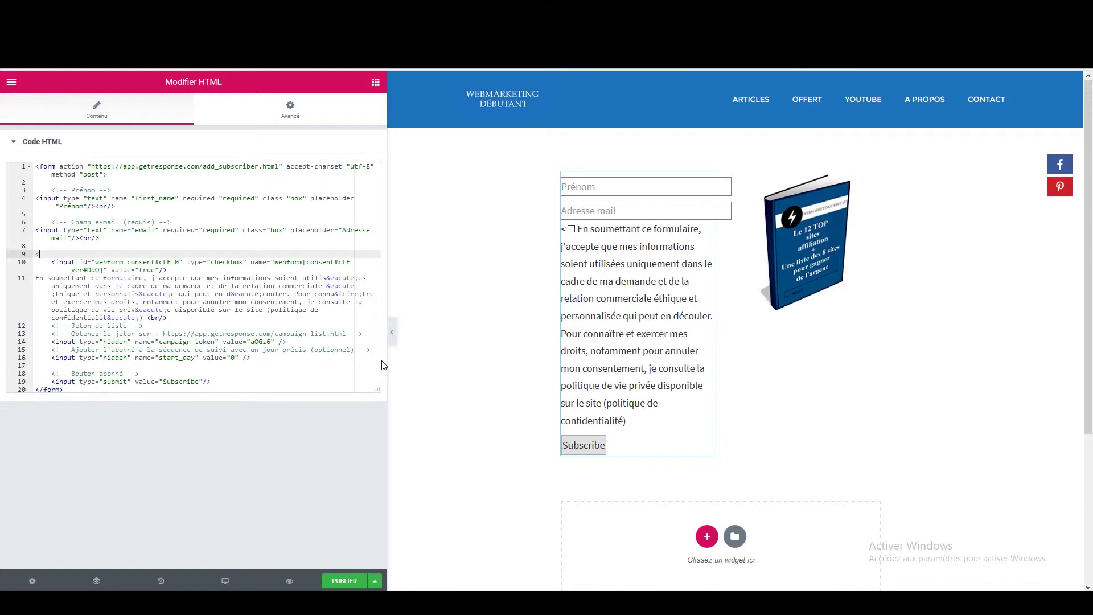
{"action": "type", "text": "span clas"}
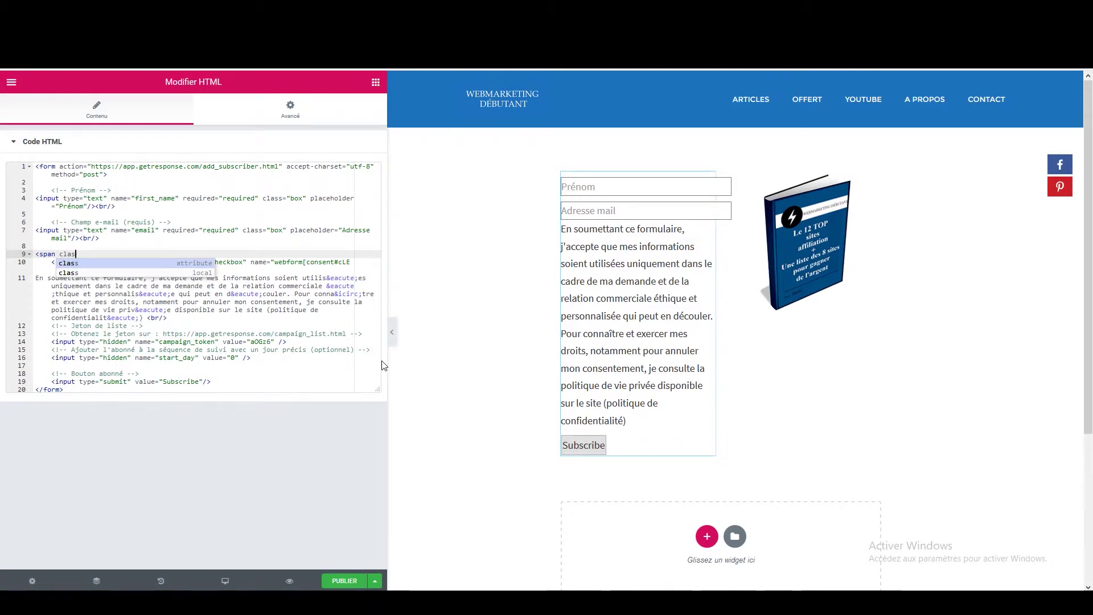
{"action": "type", "text": "s=\"rgpd"}
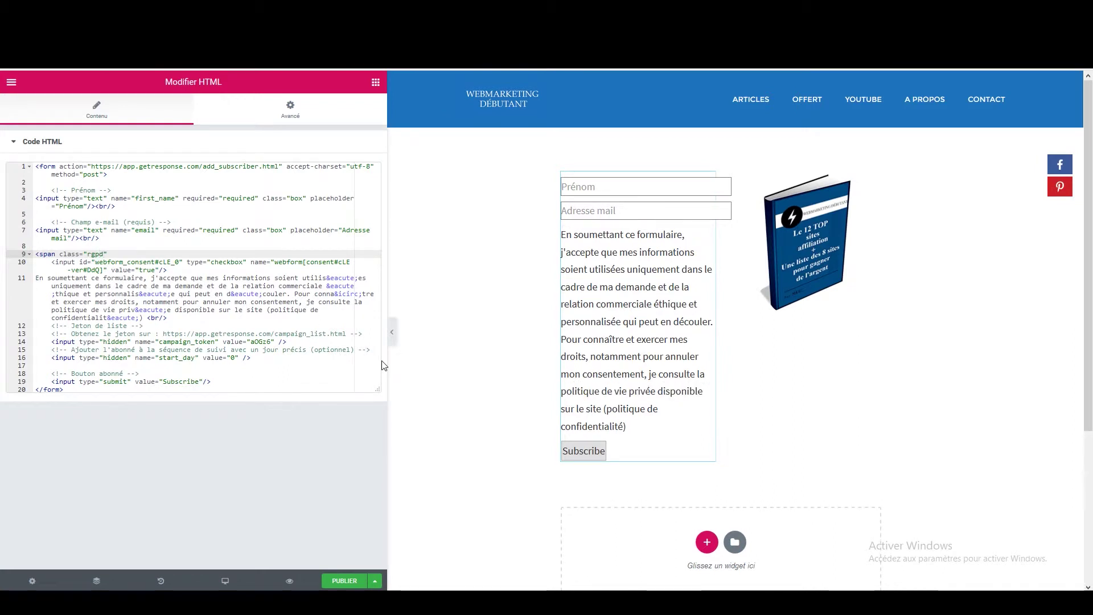
{"action": "type", "text": "_"}
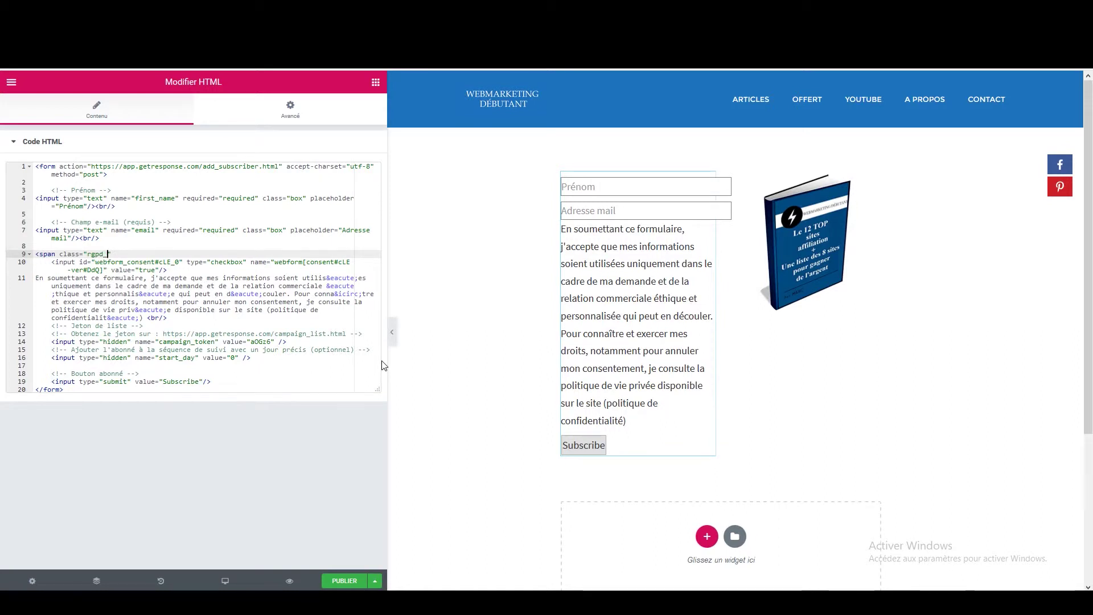
{"action": "type", "text": "form\"></span>"}
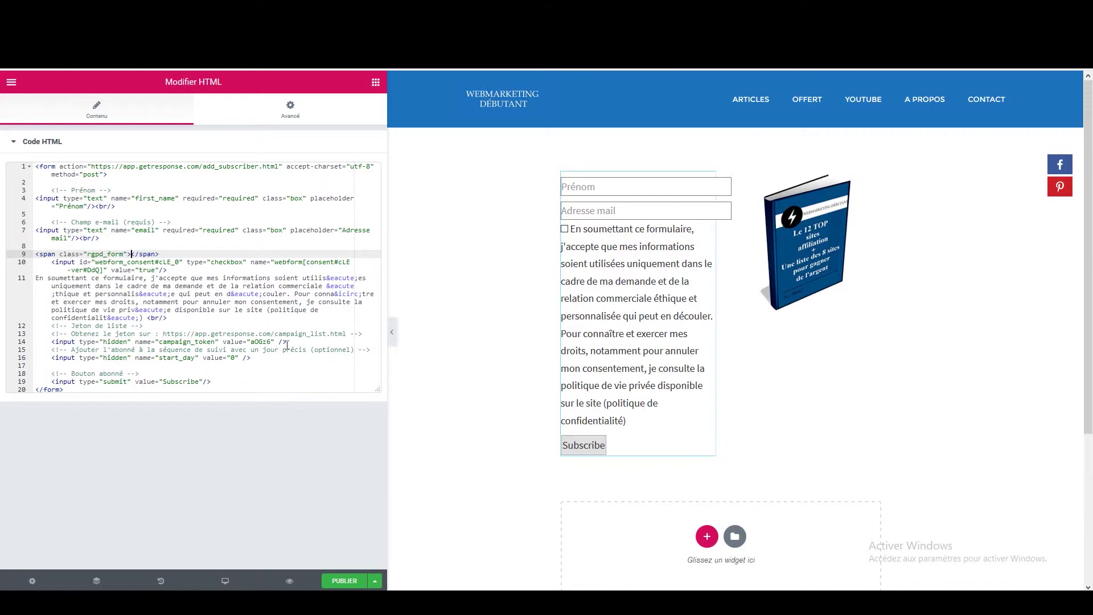
{"action": "key", "text": "Delete"}
{"action": "key", "text": "Delete"}
{"action": "key", "text": "Delete"}
{"action": "key", "text": "Delete"}
{"action": "key", "text": "Delete"}
{"action": "key", "text": "Delete"}
{"action": "key", "text": "Delete"}
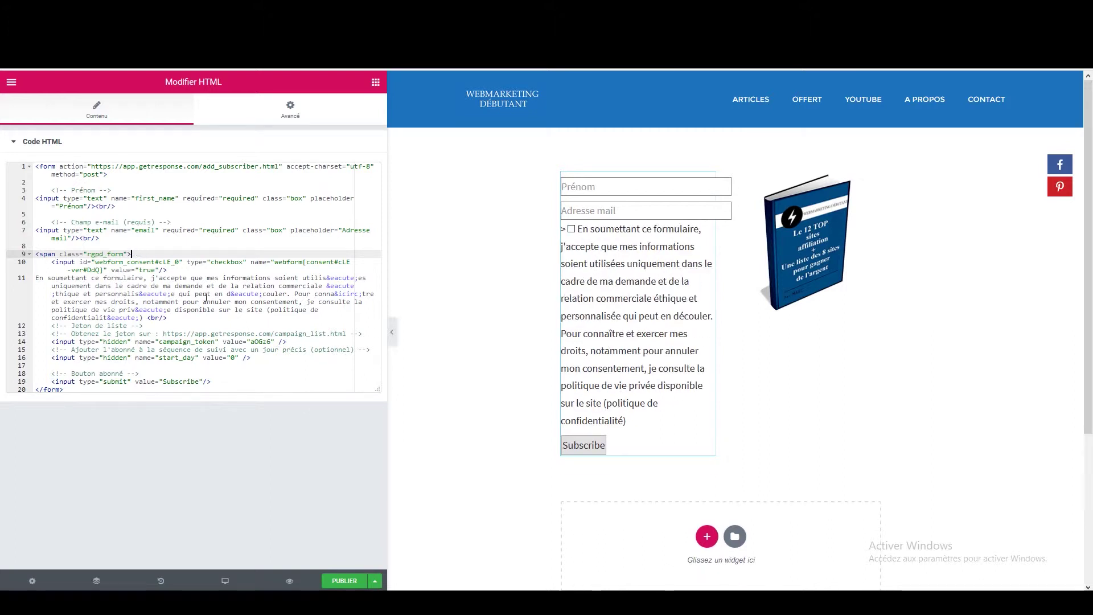
Step: Close the span with </span> after the closing parenthesis of the consent text, before the <br/>
{"action": "left_click", "coordinate": [145, 319]}
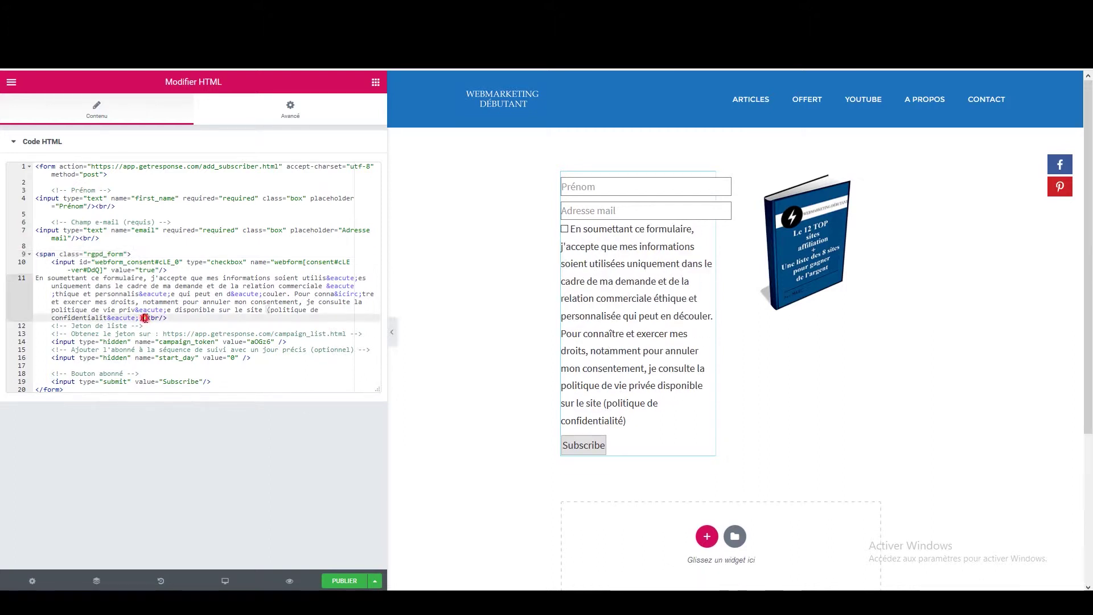
{"action": "type", "text": "</sp"}
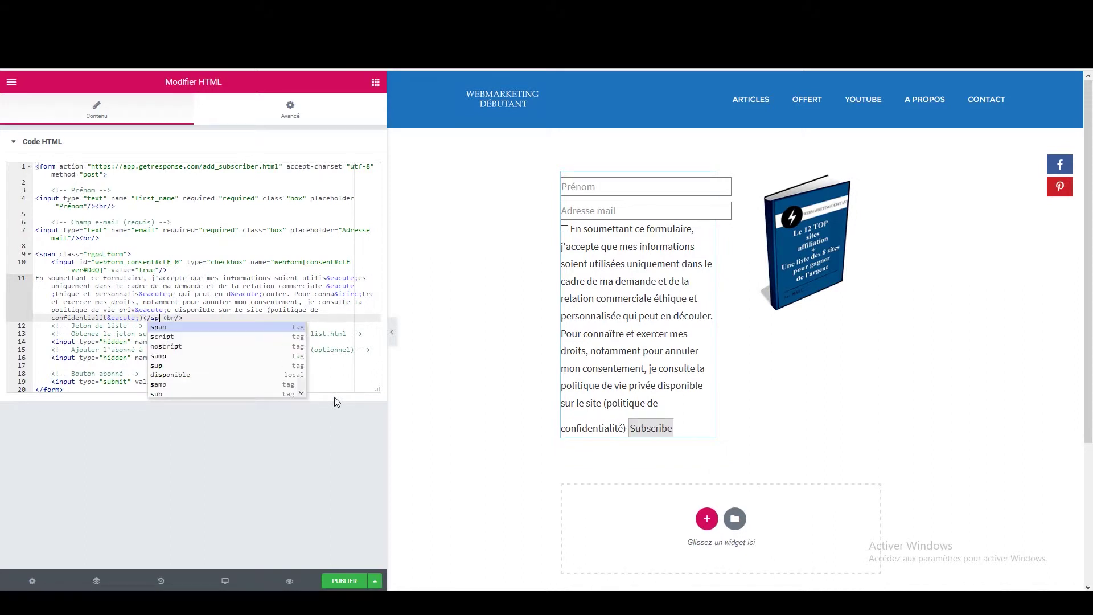
{"action": "type", "text": "an>"}
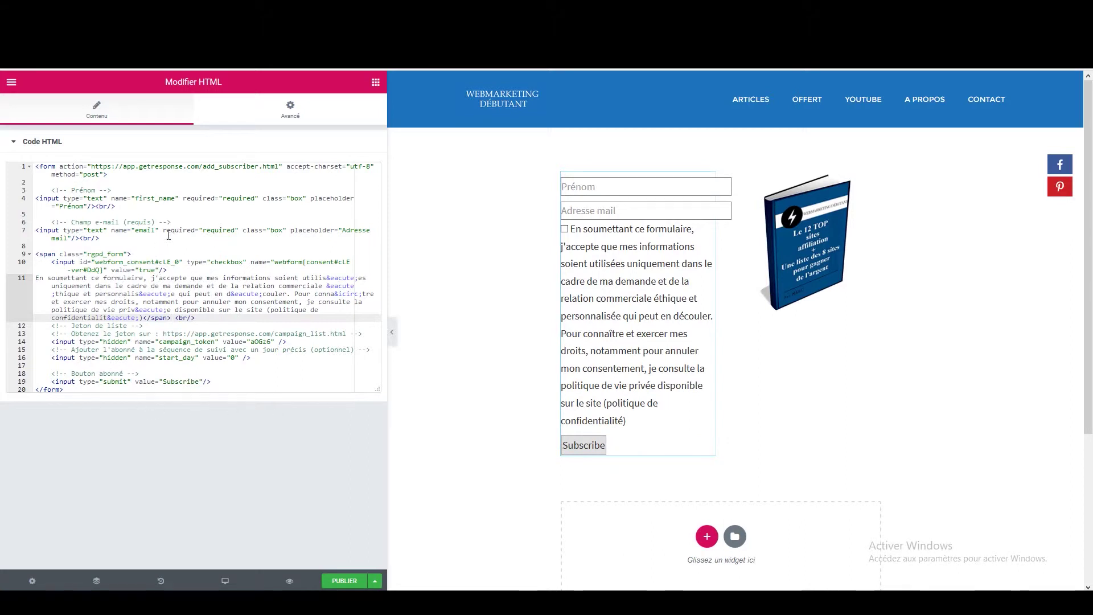
Step: Copy required="required" from the email input into the consent checkbox input, after value="true"
{"action": "left_click_drag", "start_coordinate": [161, 229], "coordinate": [238, 230]}
{"action": "right_click", "coordinate": [236, 230]}
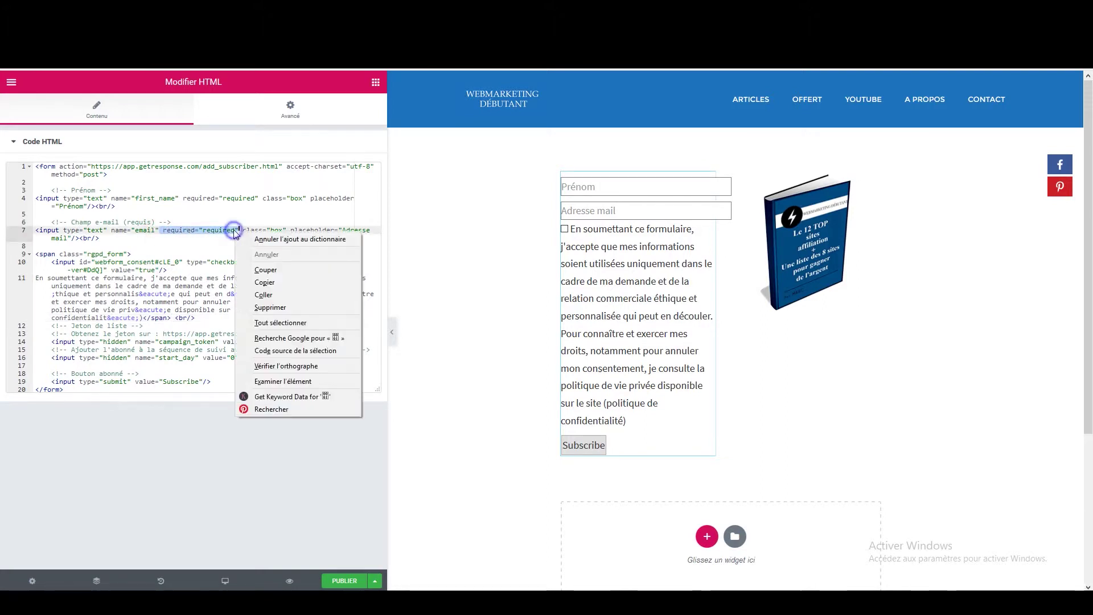
{"action": "left_click", "coordinate": [263, 282]}
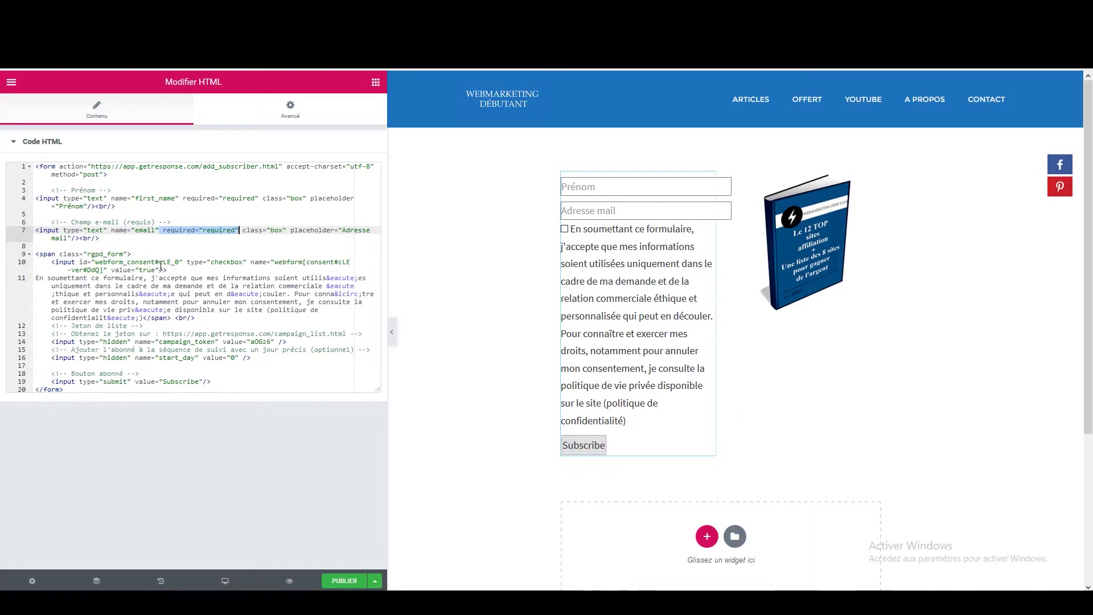
{"action": "left_click", "coordinate": [159, 270]}
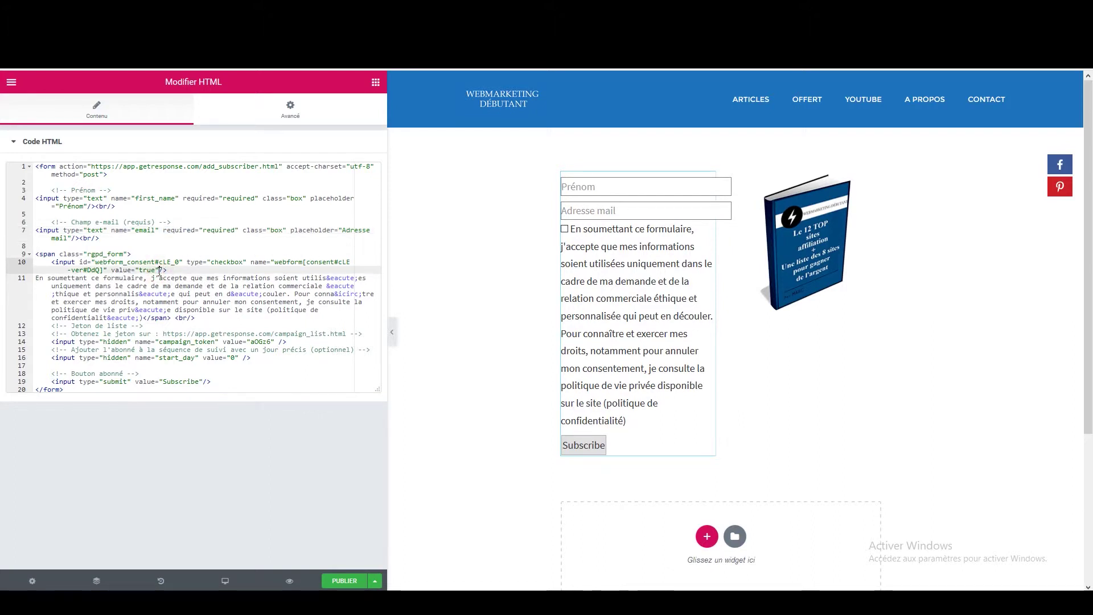
{"action": "right_click", "coordinate": [160, 271]}
{"action": "left_click", "coordinate": [189, 336]}
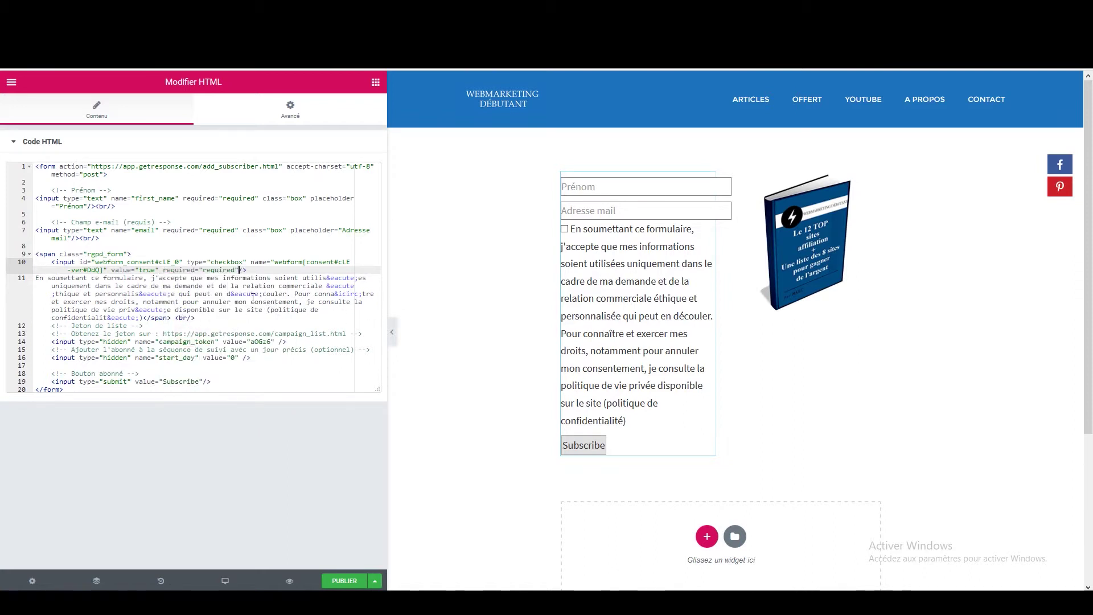
Step: Shorten the consent text by deleting from "soient utilisées" through "mon consentement," and put a period after "informations"
{"action": "left_click", "coordinate": [268, 309]}
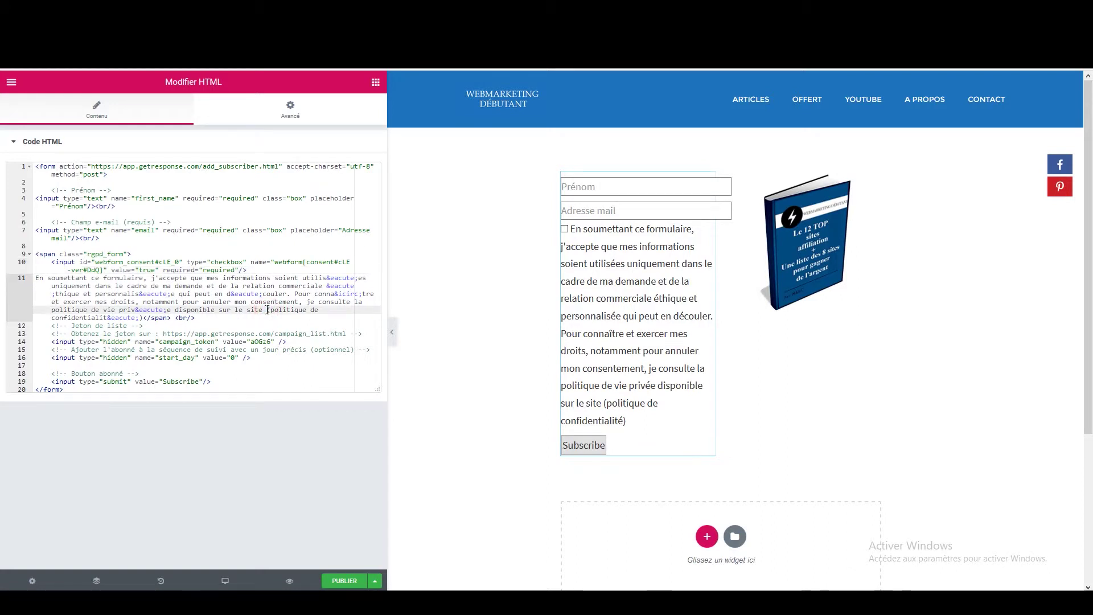
{"action": "left_click_drag", "start_coordinate": [274, 278], "coordinate": [300, 302]}
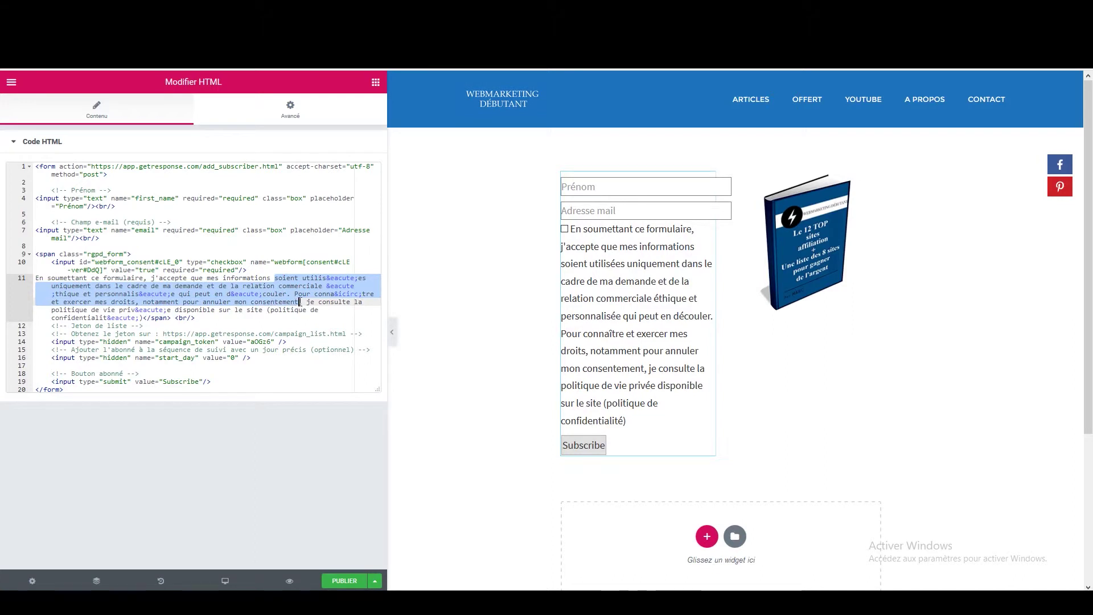
{"action": "key", "text": "BackSpace"}
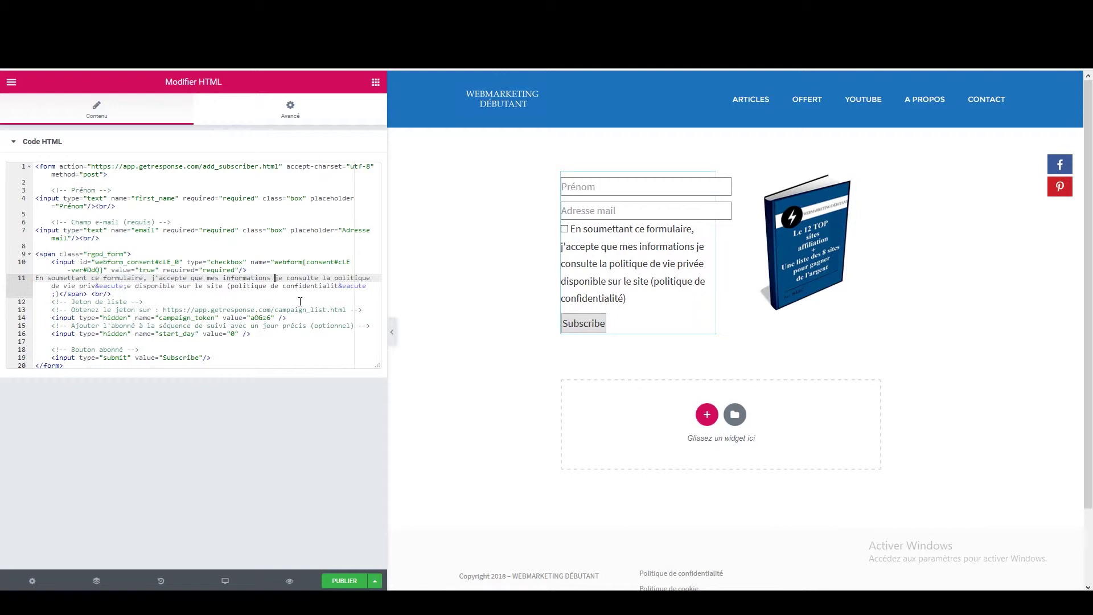
{"action": "key", "text": "BackSpace"}
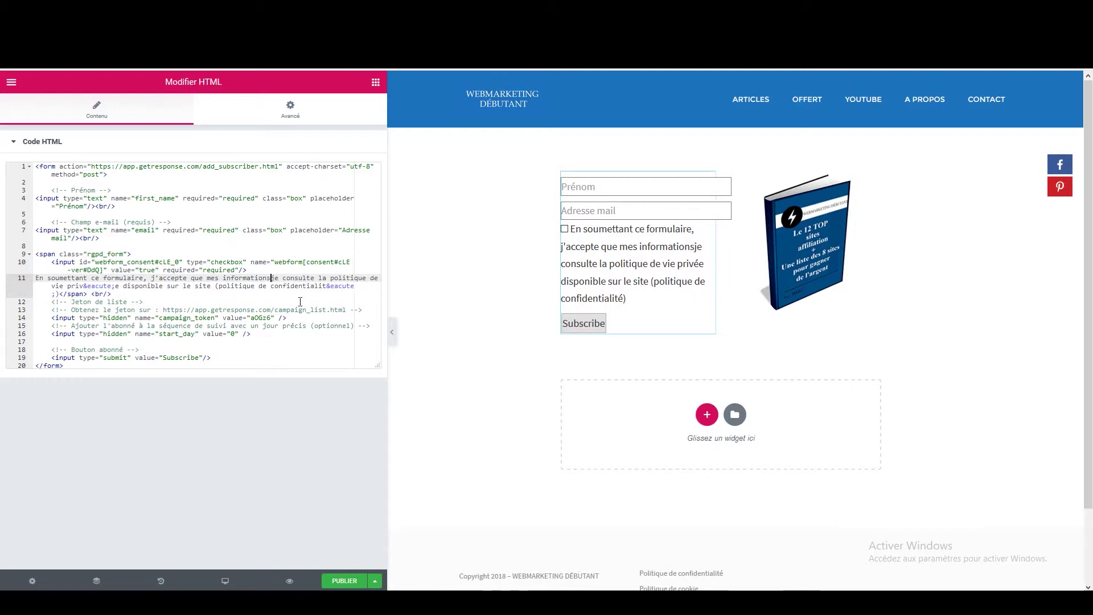
{"action": "type", "text": "."}
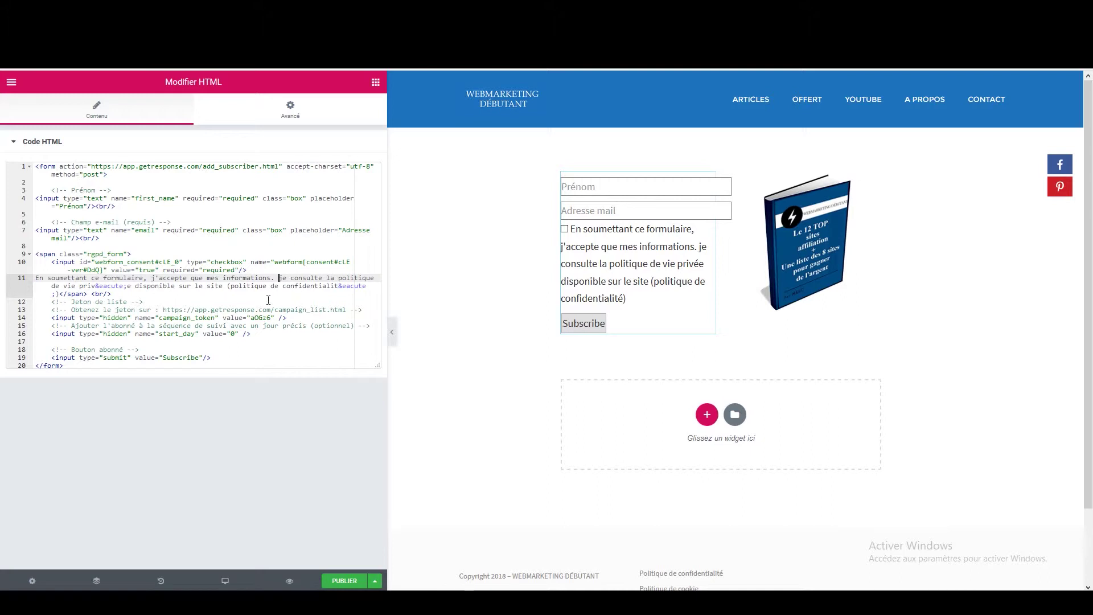
Step: Wrap "politique de confidentialité" in the consent text in an <a href=""> link, closing it with </a> before the parenthesis
{"action": "left_click", "coordinate": [227, 286]}
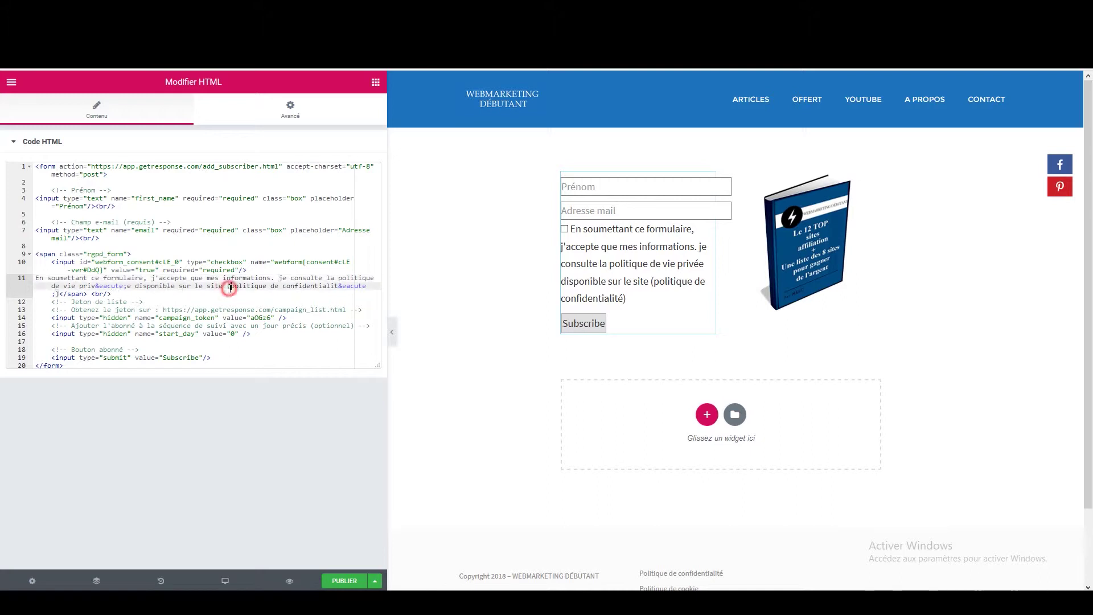
{"action": "type", "text": "<a hr"}
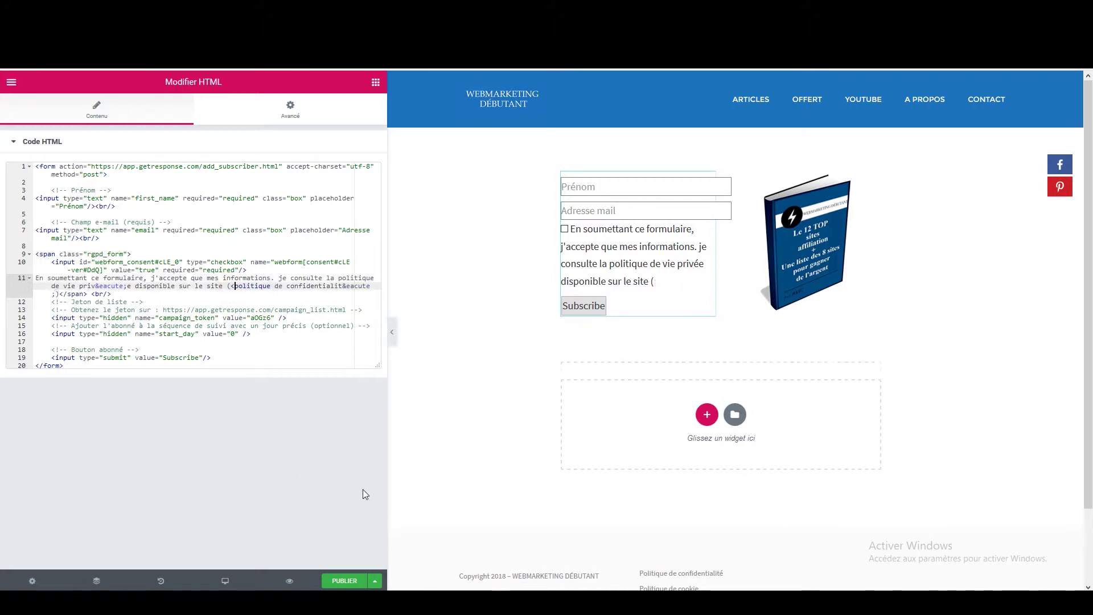
{"action": "type", "text": "ef="}
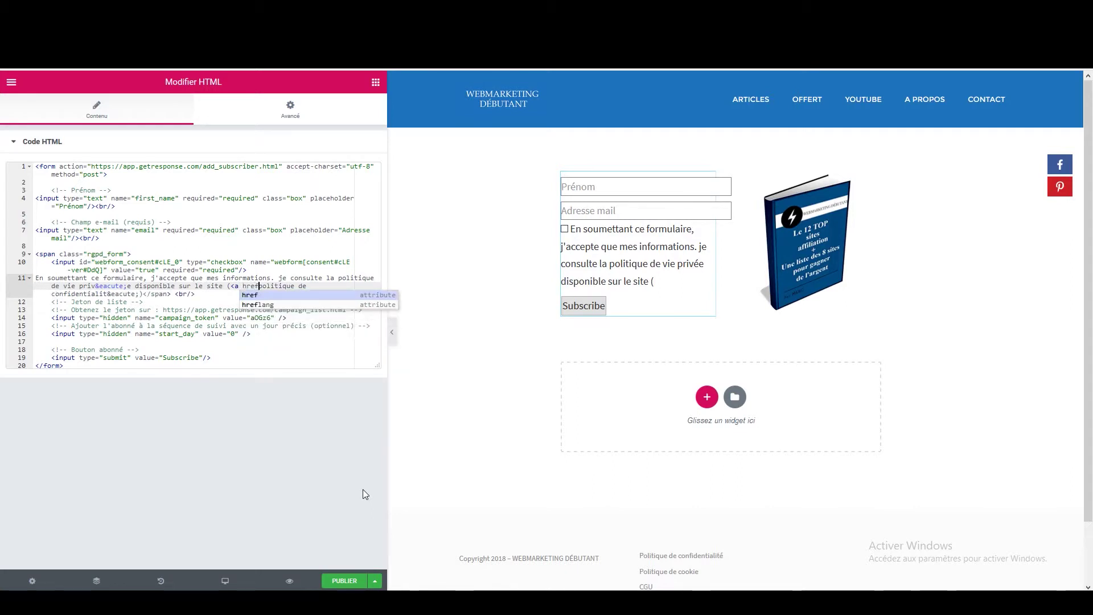
{"action": "type", "text": "\"\""}
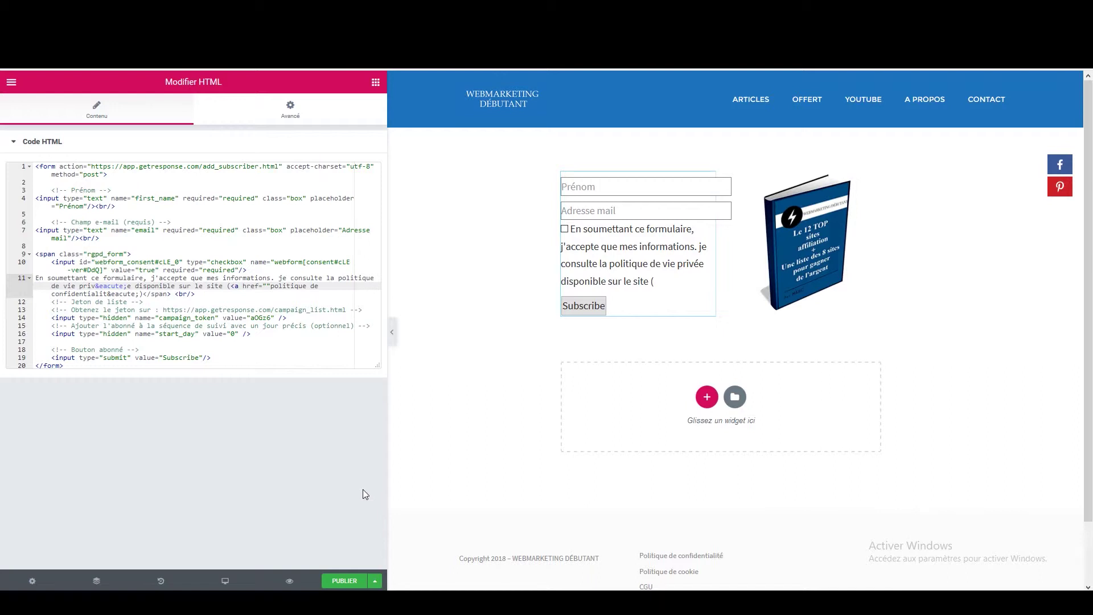
{"action": "type", "text": ">"}
{"action": "key", "text": "Delete"}
{"action": "key", "text": "Delete"}
{"action": "key", "text": "Delete"}
{"action": "key", "text": "Delete"}
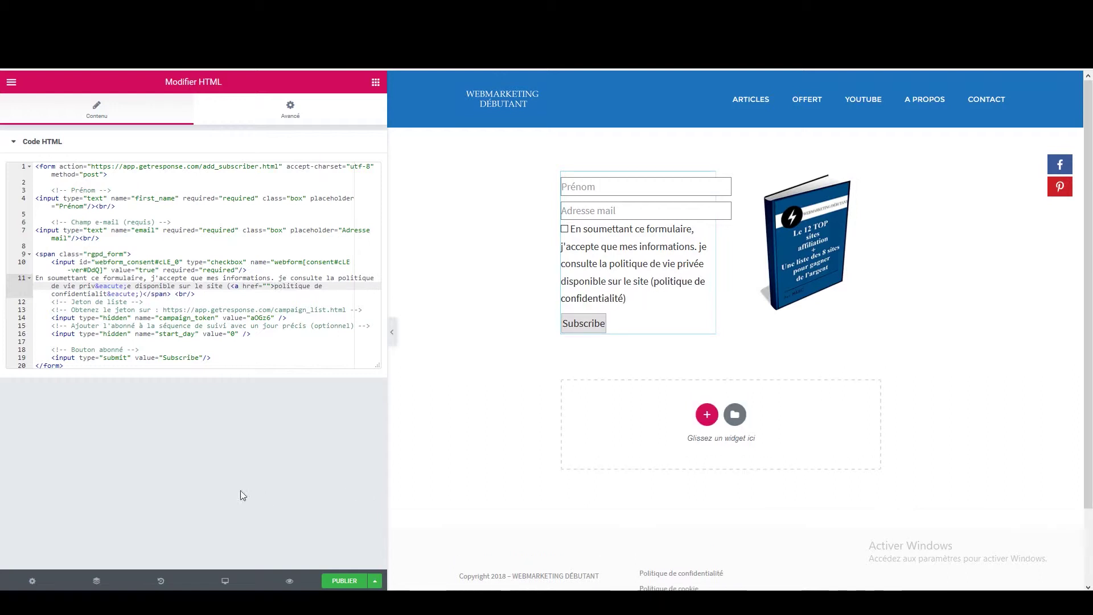
{"action": "left_click", "coordinate": [140, 294]}
{"action": "type", "text": "</"}
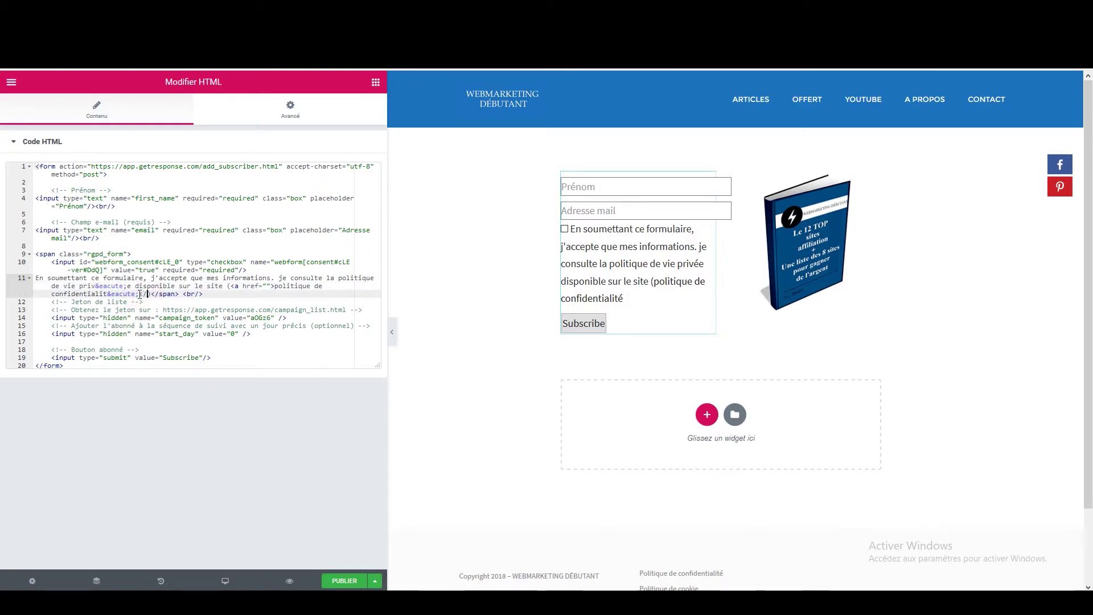
{"action": "type", "text": "a>"}
Step: Add target="_blank" and rel="noopener" to the privacy policy link, after its empty href attribute
{"action": "left_click", "coordinate": [274, 285]}
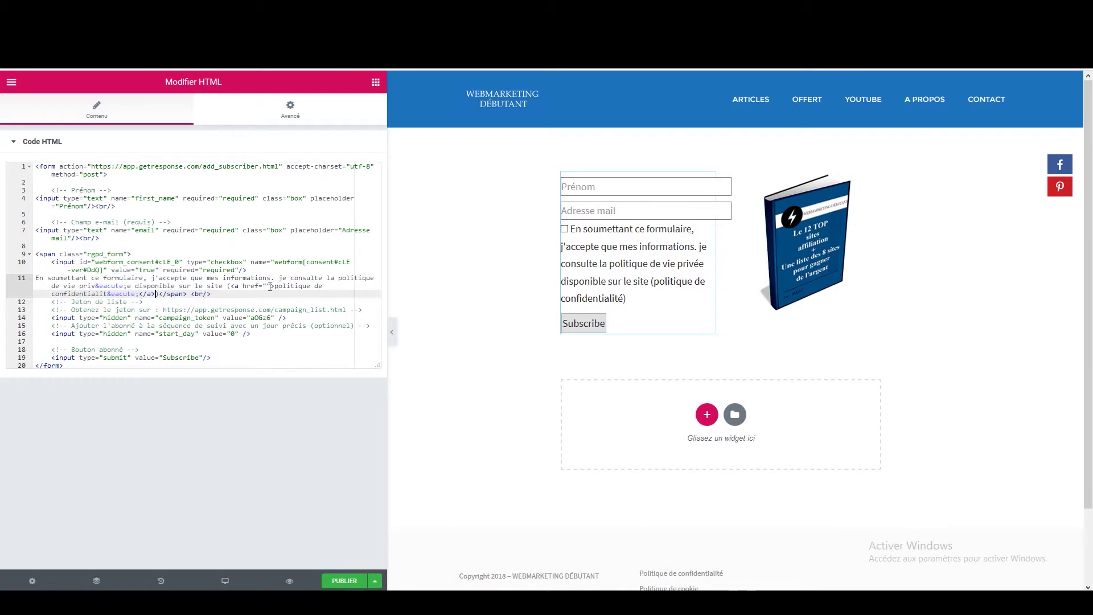
{"action": "type", "text": "target"}
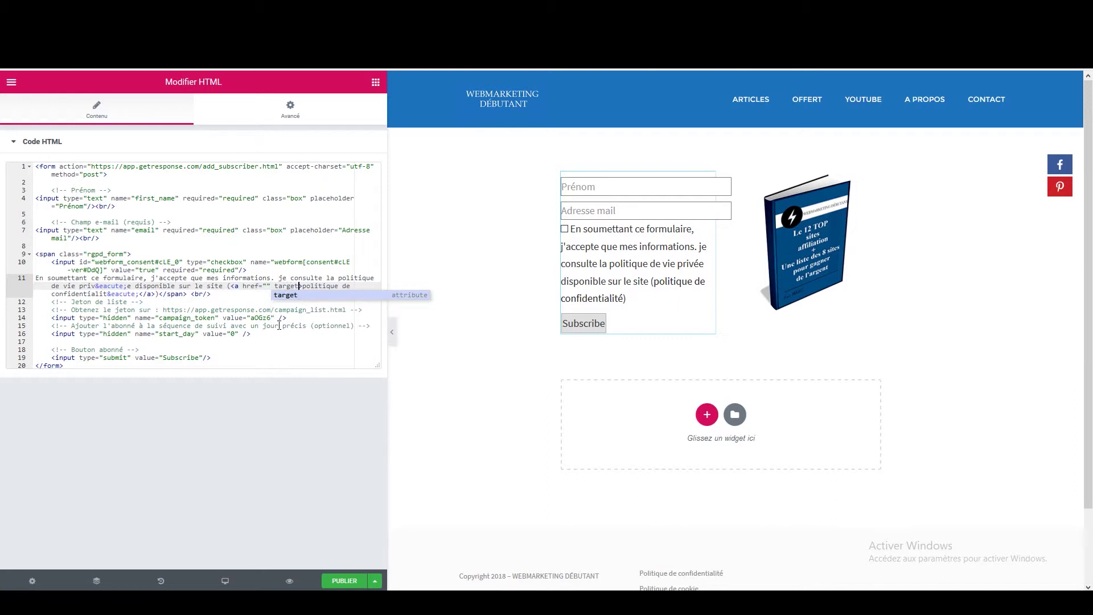
{"action": "key", "text": "Return"}
{"action": "type", "text": "_blan"}
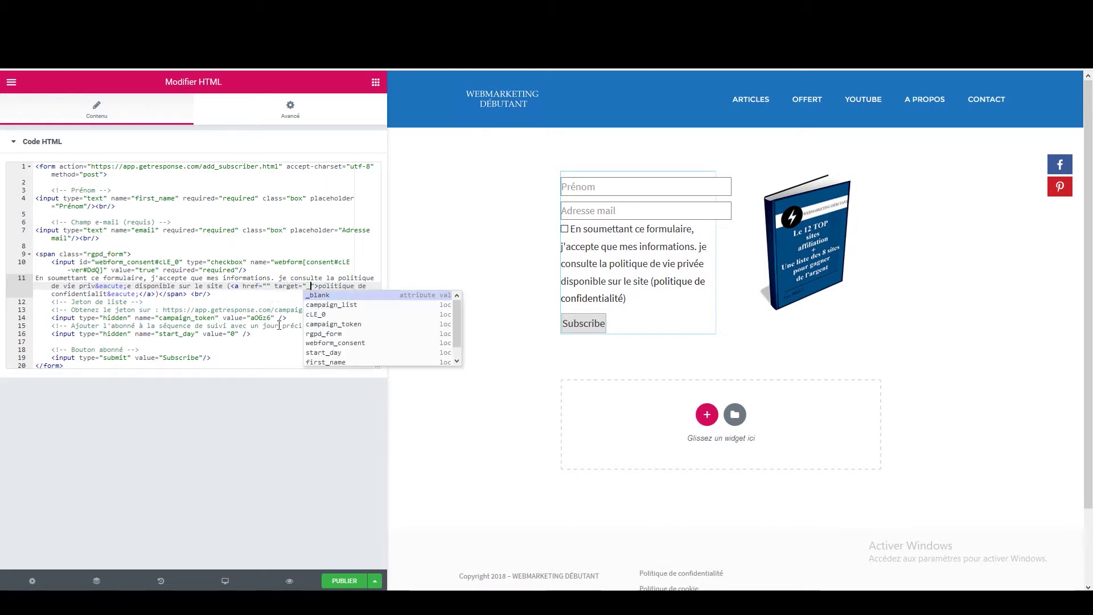
{"action": "type", "text": "k"}
{"action": "key", "text": "Return"}
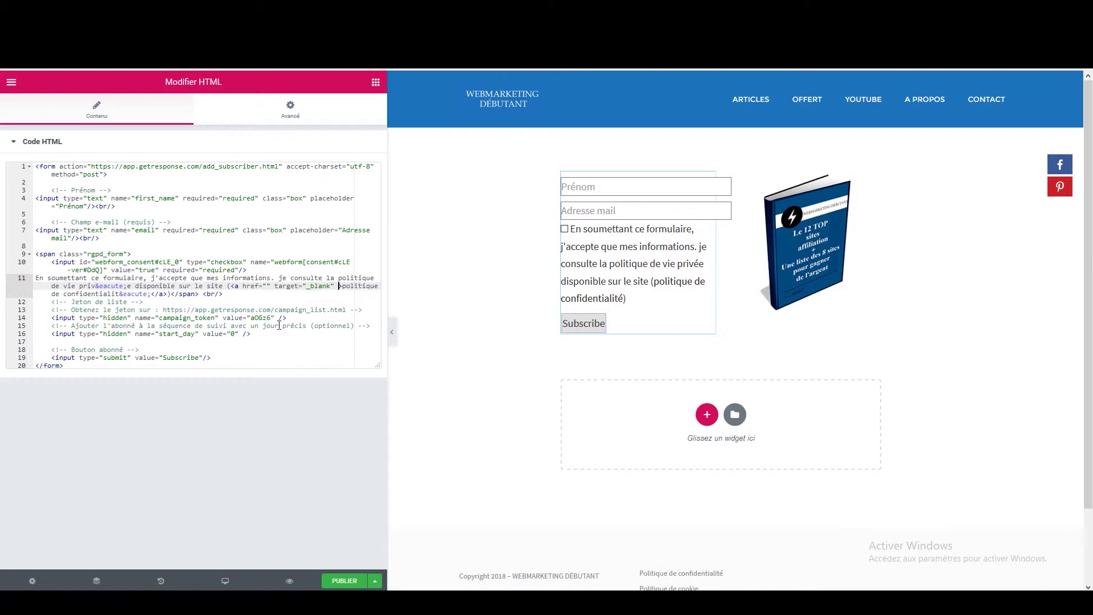
{"action": "type", "text": "rel"}
{"action": "key", "text": "Return"}
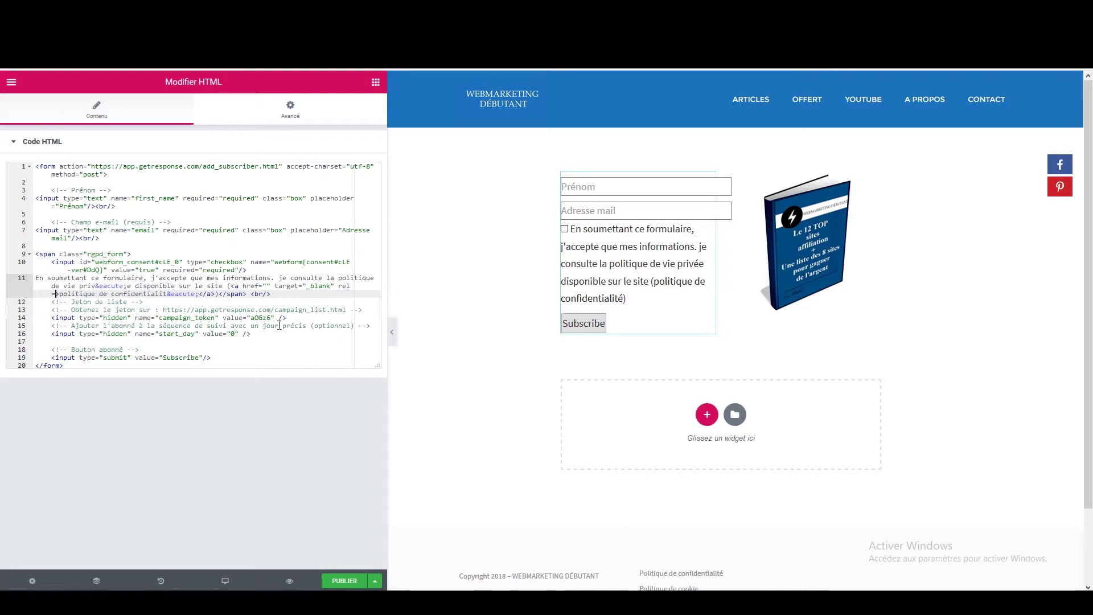
{"action": "type", "text": "noo"}
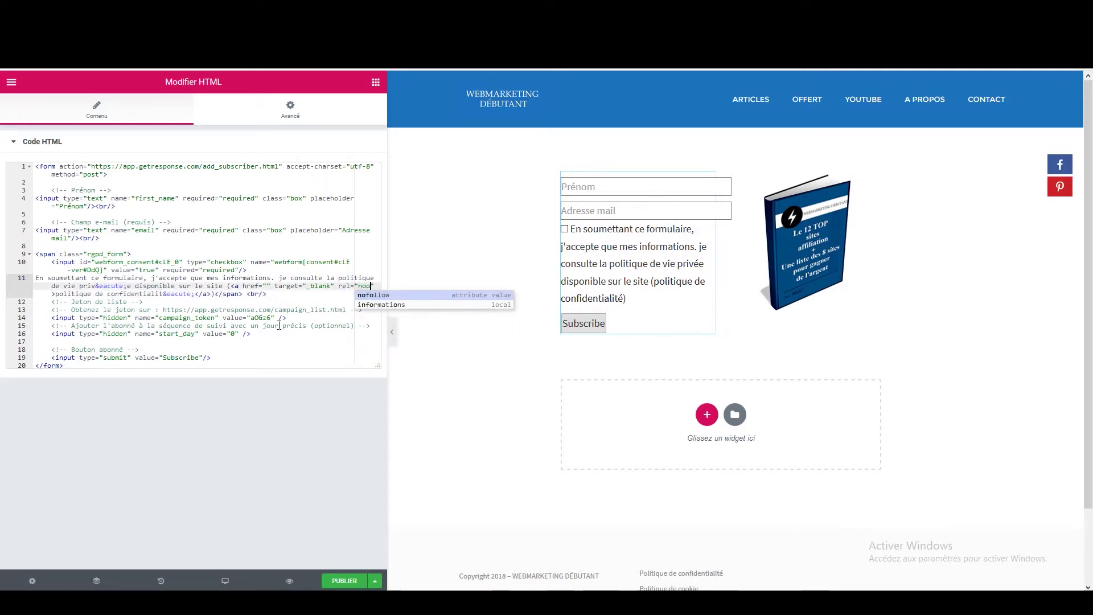
{"action": "type", "text": "pener\""}
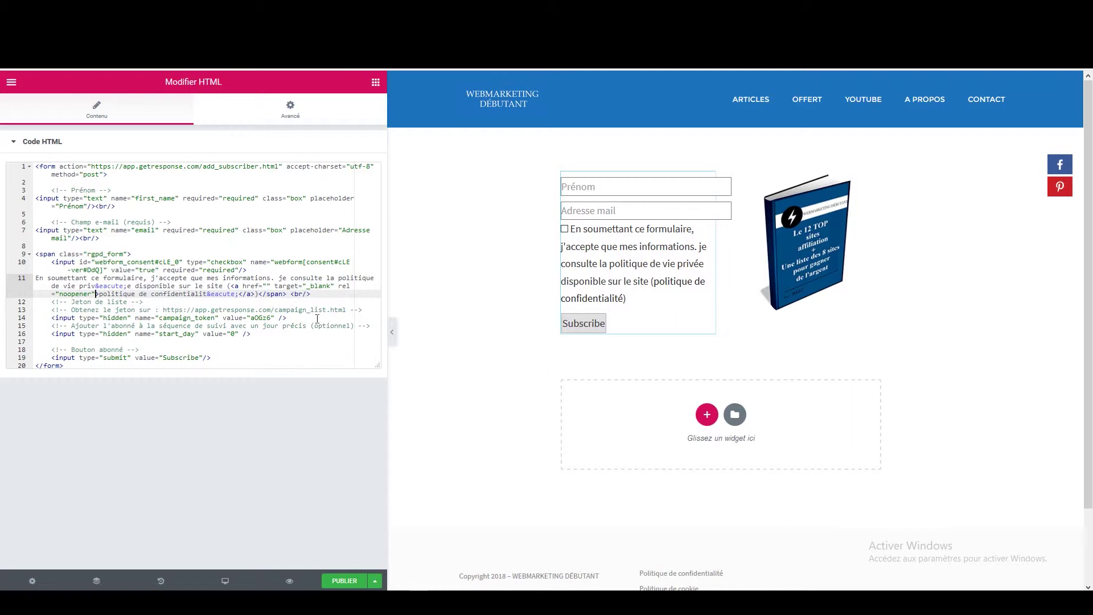
{"action": "left_click", "coordinate": [267, 285]}
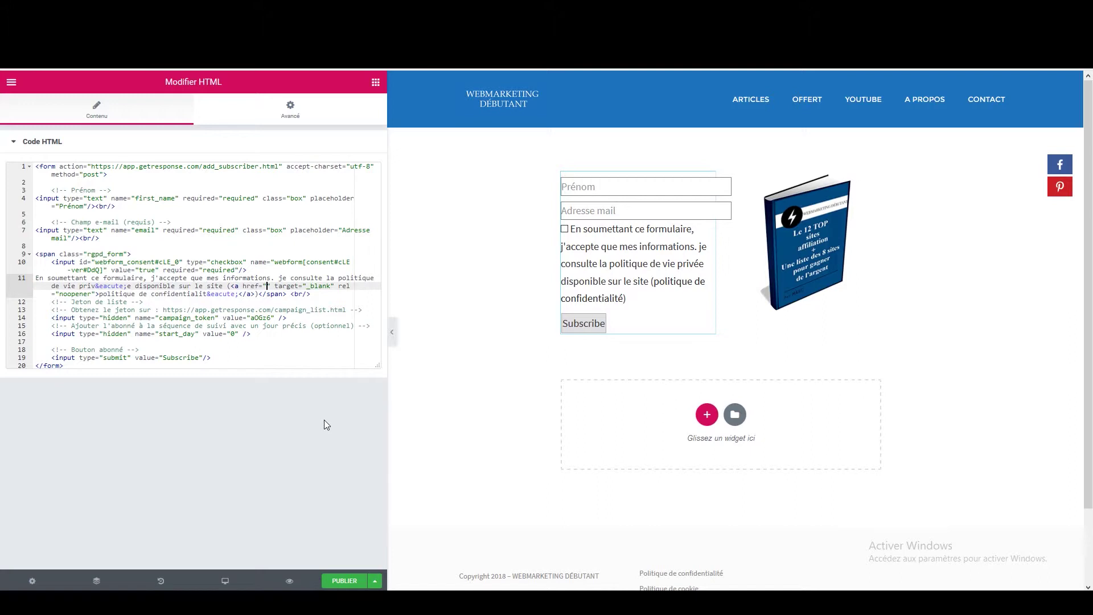
{"action": "left_click_drag", "start_coordinate": [99, 293], "coordinate": [219, 294]}
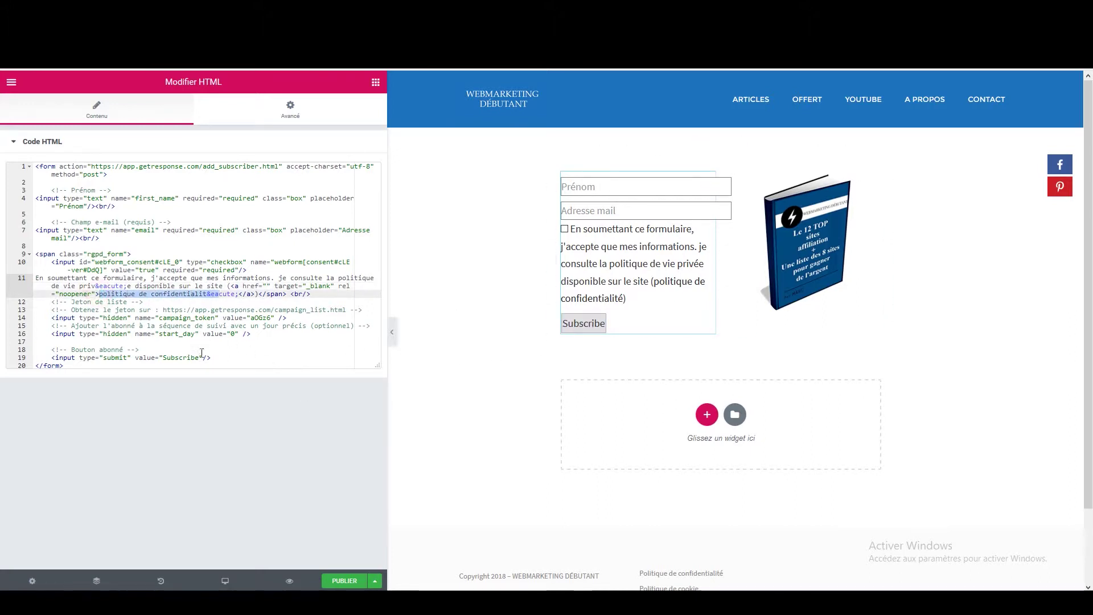
Step: Add class="push" to the submit input in the form code, before its value attribute
{"action": "left_click", "coordinate": [136, 359]}
{"action": "type", "text": "class="}
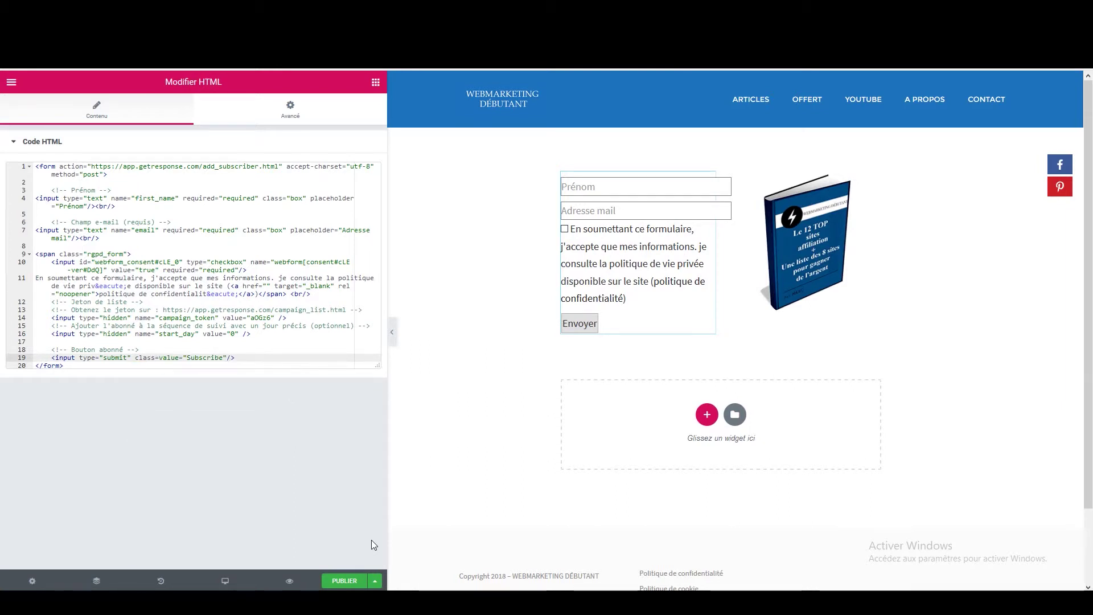
{"action": "type", "text": "\""}
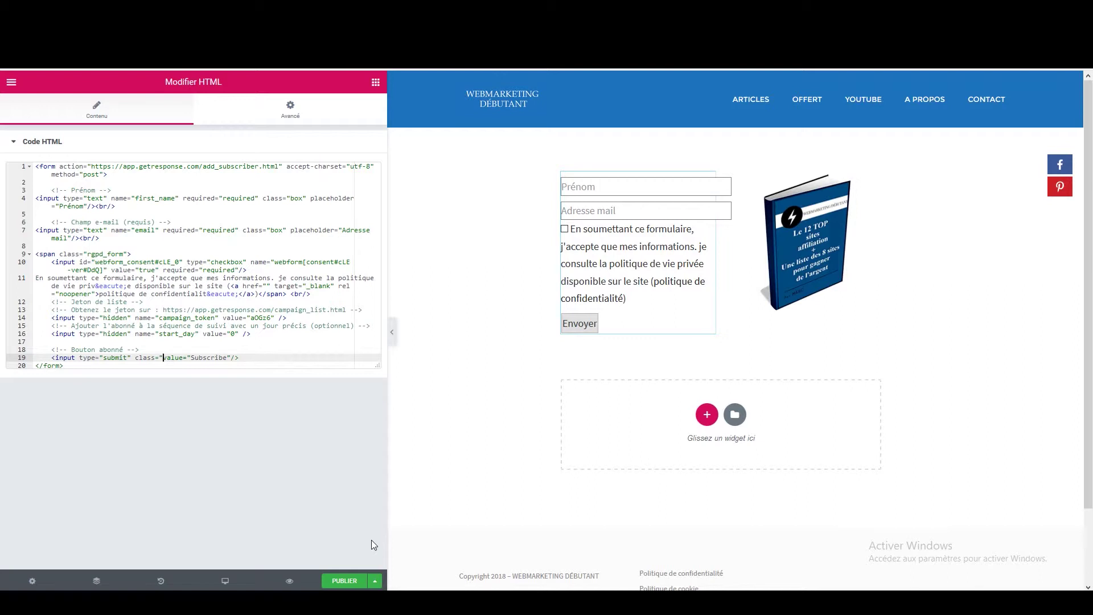
{"action": "type", "text": "push"}
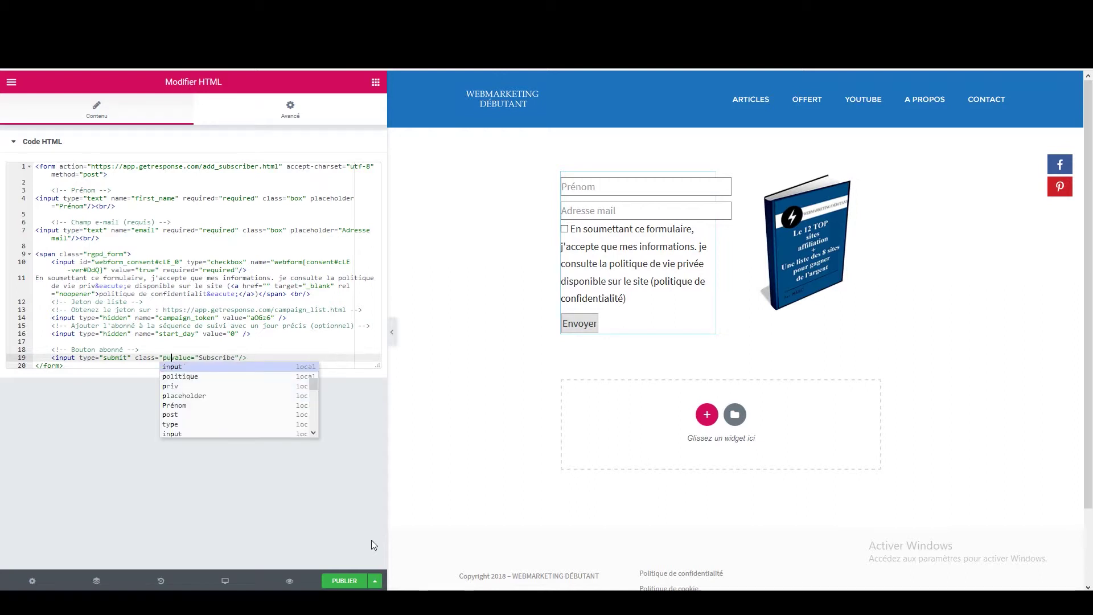
{"action": "type", "text": "\""}
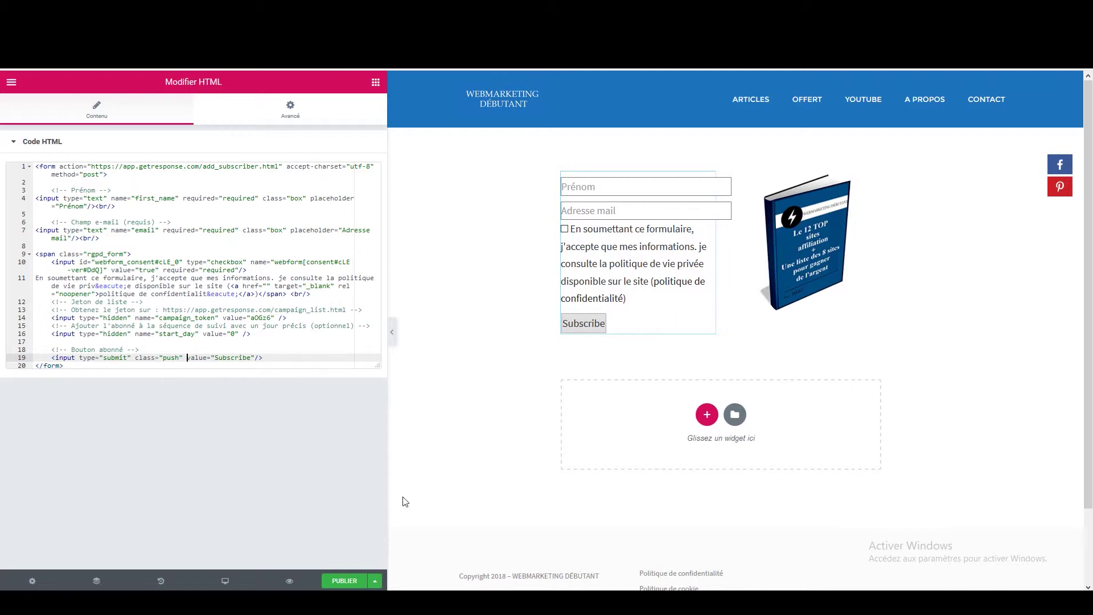
Step: Add a text editor widget above the form and replace its placeholder text with "Reçois gratuitement le Top affiliation"
{"action": "left_click", "coordinate": [451, 349]}
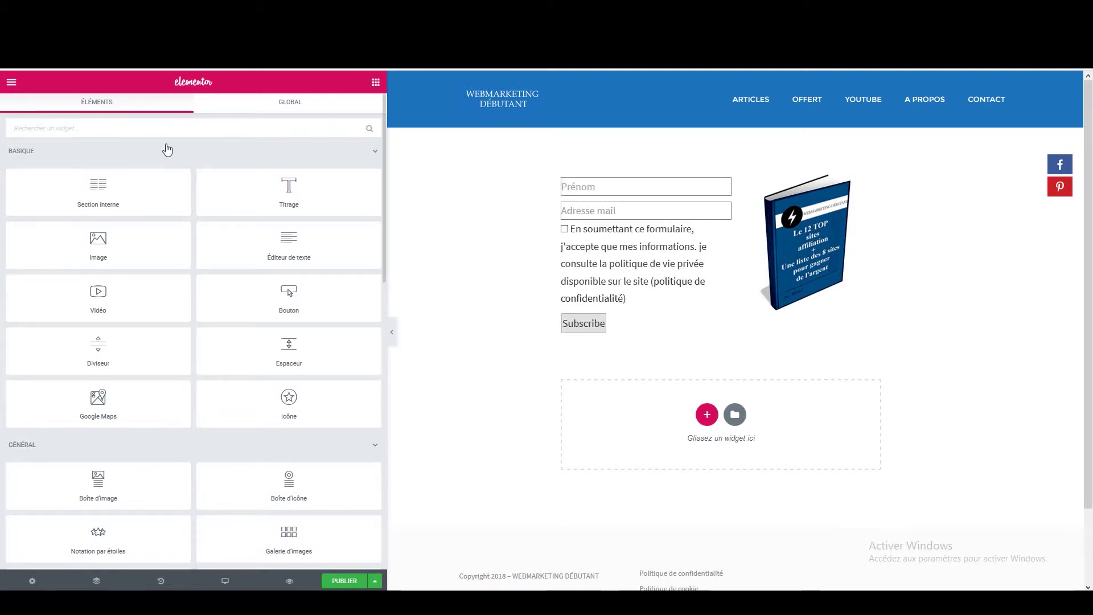
{"action": "left_click_drag", "start_coordinate": [288, 254], "coordinate": [700, 170]}
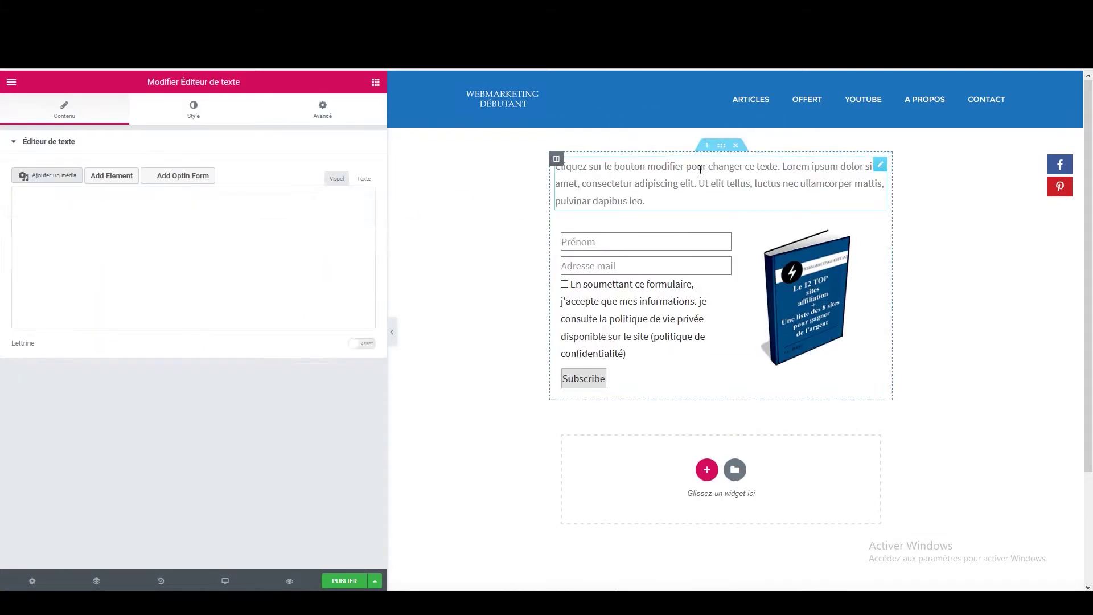
{"action": "left_click_drag", "start_coordinate": [154, 286], "coordinate": [11, 254]}
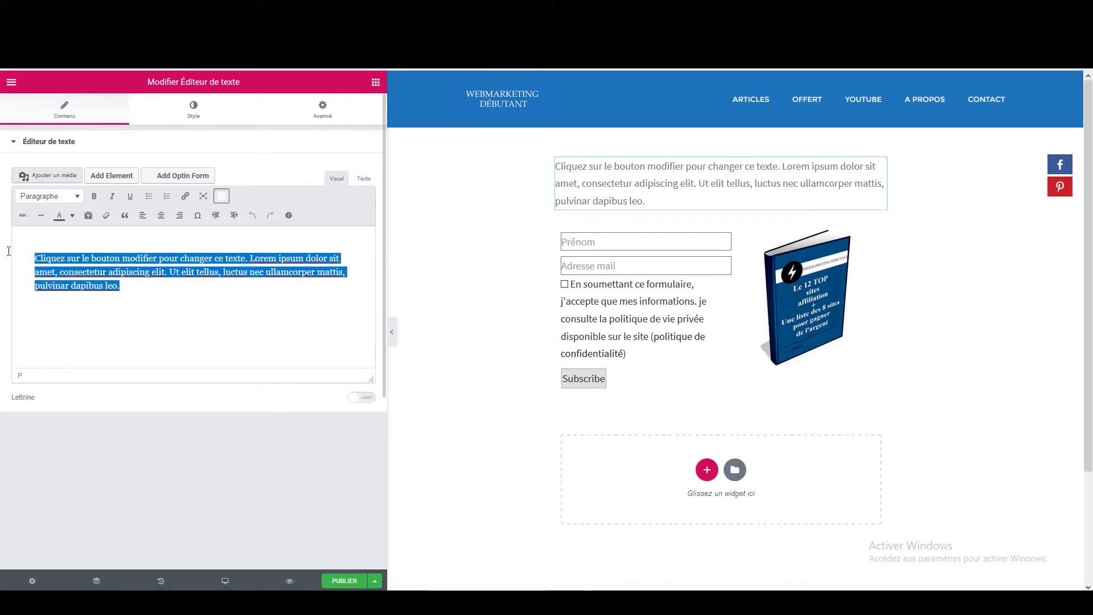
{"action": "type", "text": "Recois gratuitement le T"}
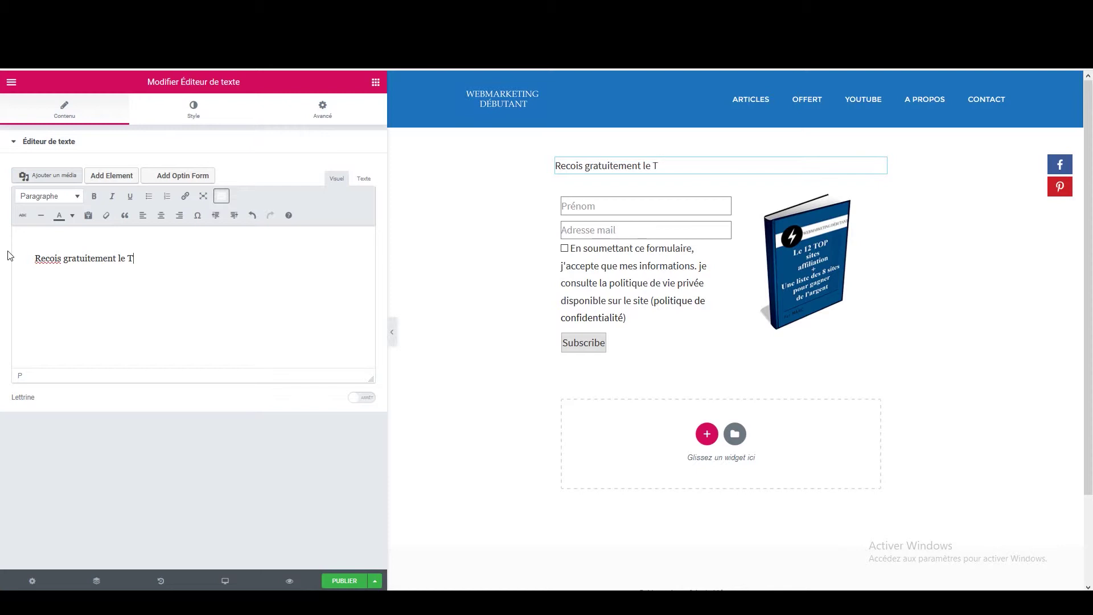
{"action": "type", "text": "op affiliation"}
{"action": "right_click", "coordinate": [49, 261]}
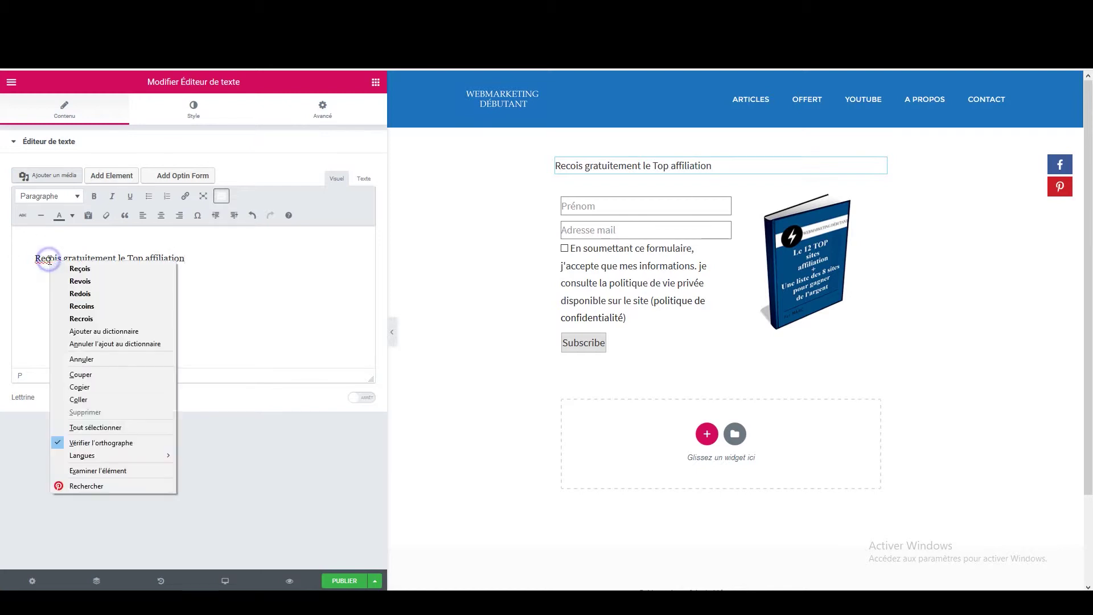
{"action": "left_click", "coordinate": [72, 270]}
Step: Format the "Reçois gratuitement le Top affiliation" text as a turquoise, bold, centred Titre 1 heading
{"action": "left_click_drag", "start_coordinate": [206, 259], "coordinate": [4, 250]}
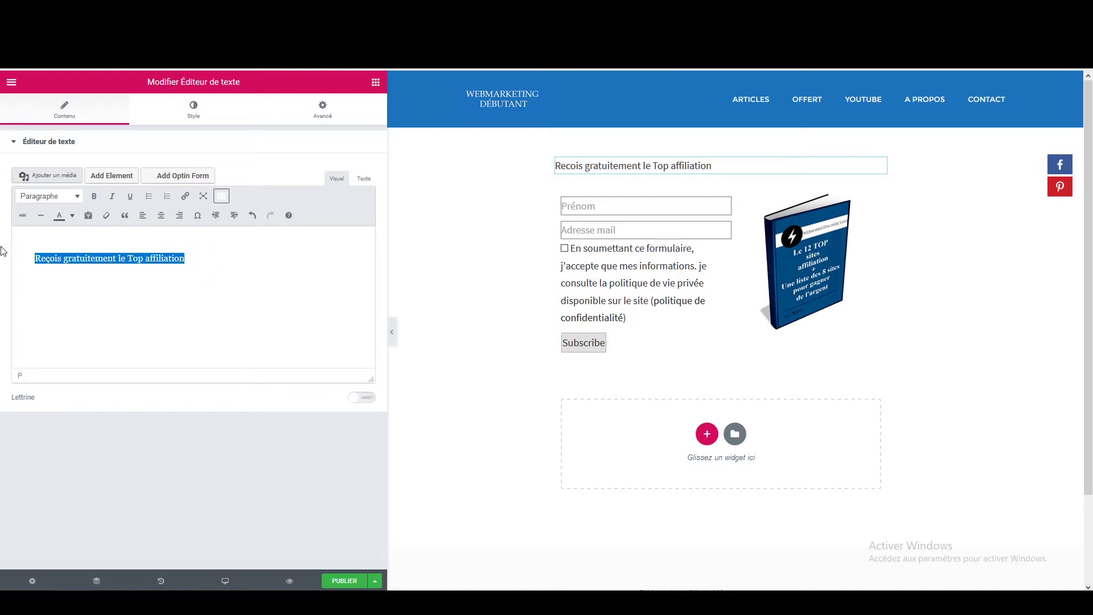
{"action": "left_click", "coordinate": [73, 215]}
{"action": "left_click", "coordinate": [67, 255]}
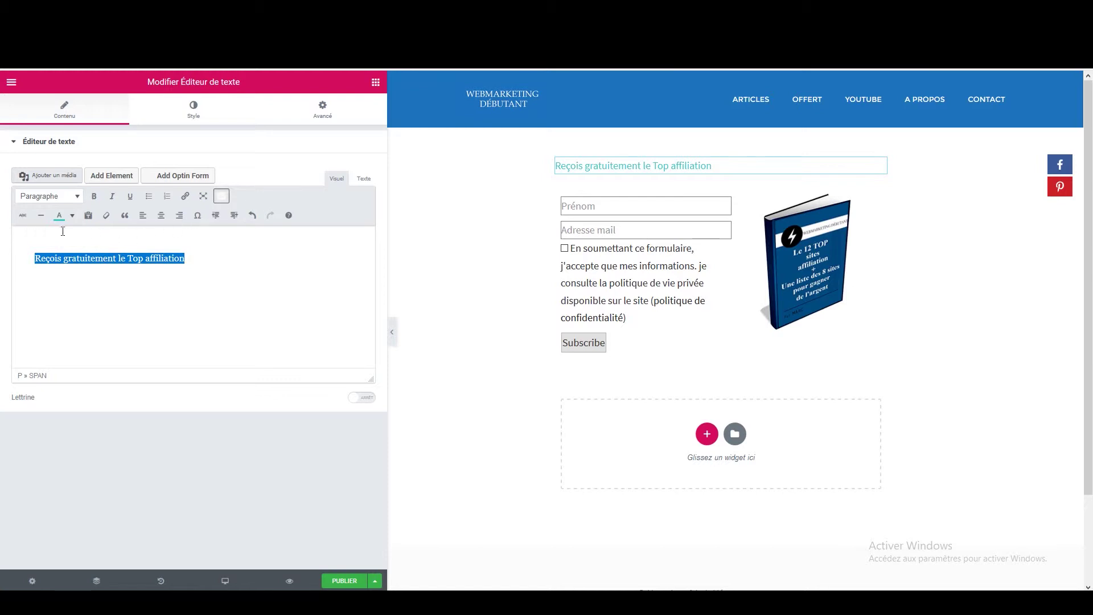
{"action": "left_click", "coordinate": [77, 196]}
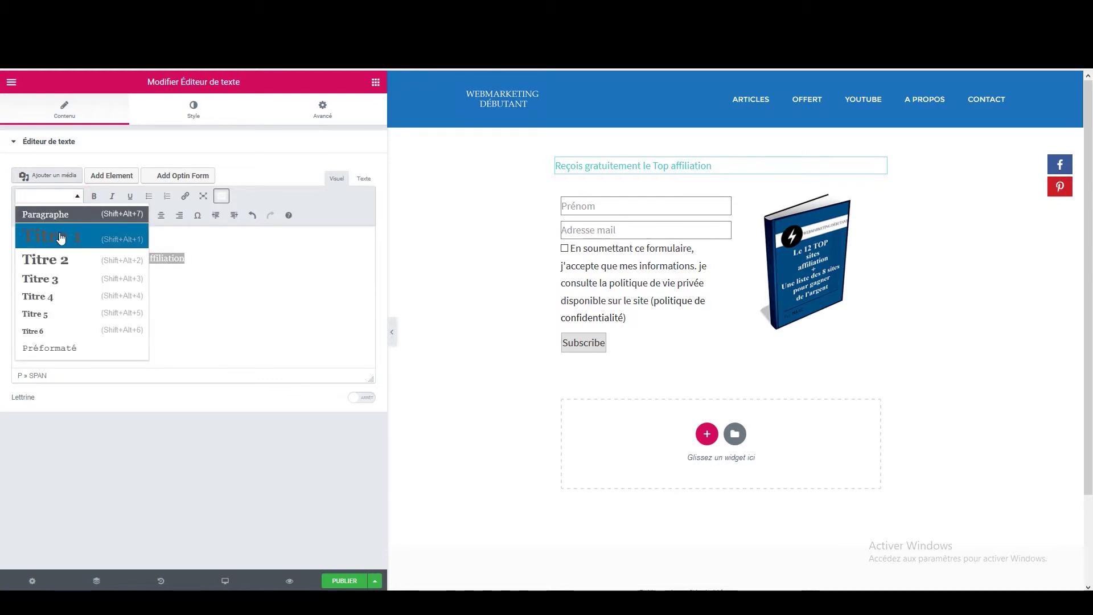
{"action": "left_click", "coordinate": [61, 237]}
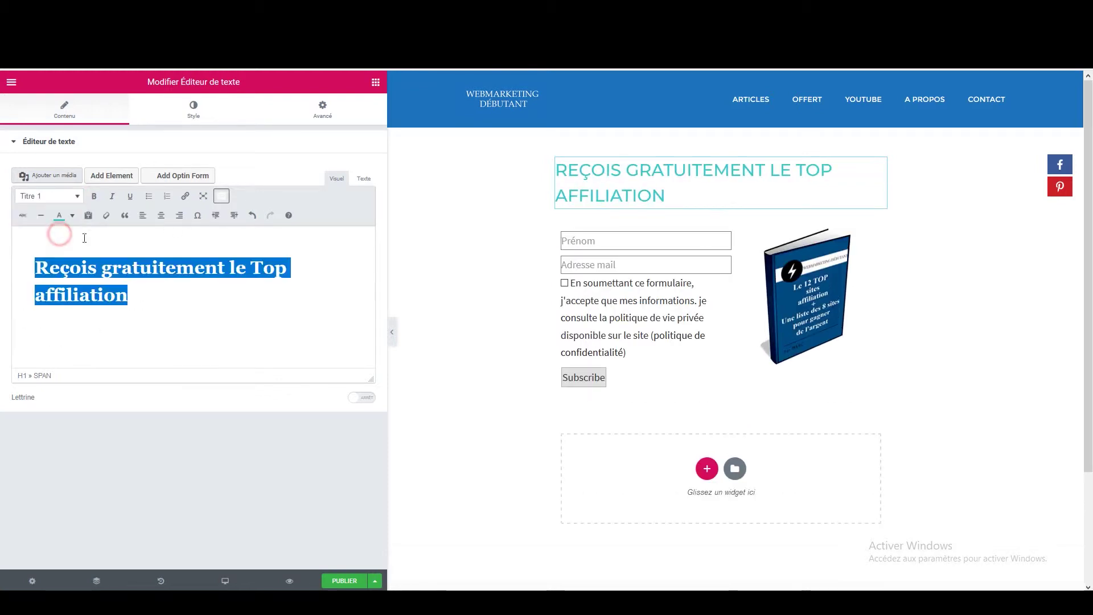
{"action": "left_click", "coordinate": [94, 196]}
{"action": "left_click", "coordinate": [161, 217]}
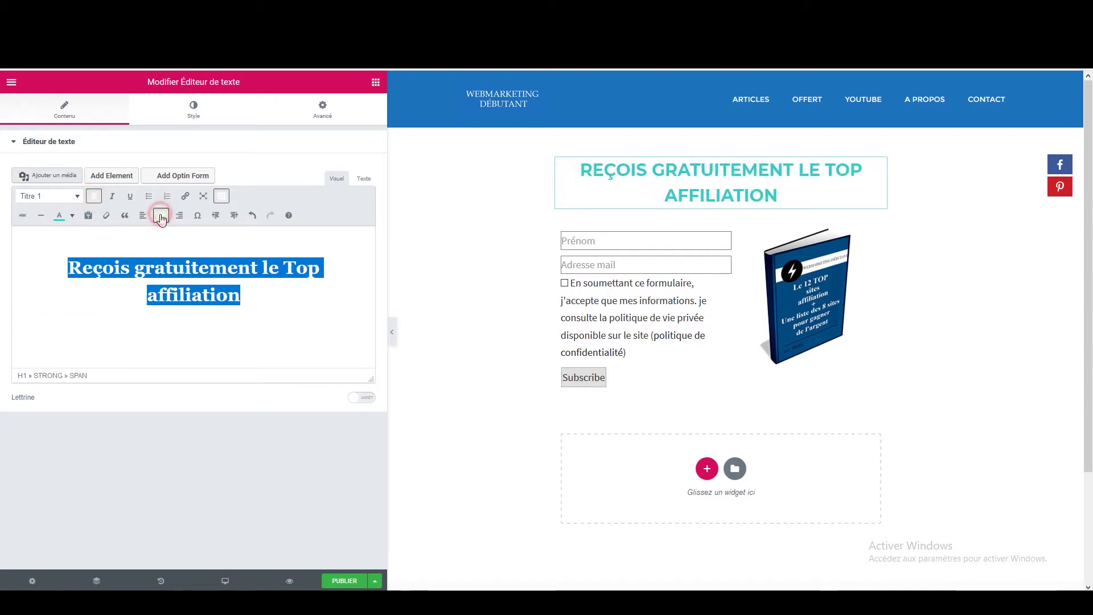
{"action": "left_click", "coordinate": [464, 346]}
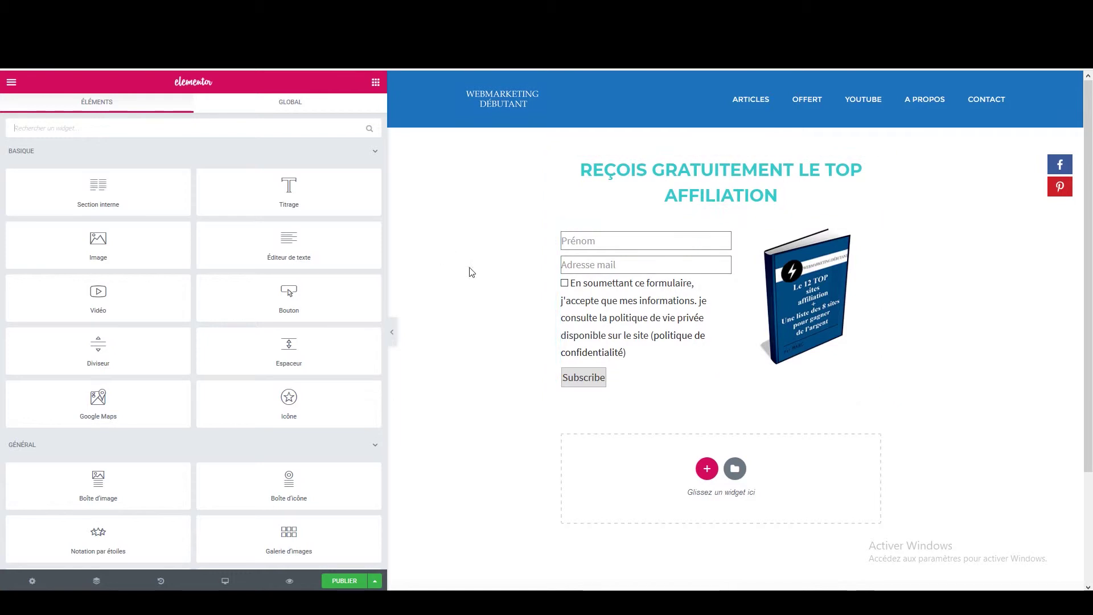
Step: Check the custom CSS section in the form HTML widget's advanced settings
{"action": "left_click", "coordinate": [645, 286]}
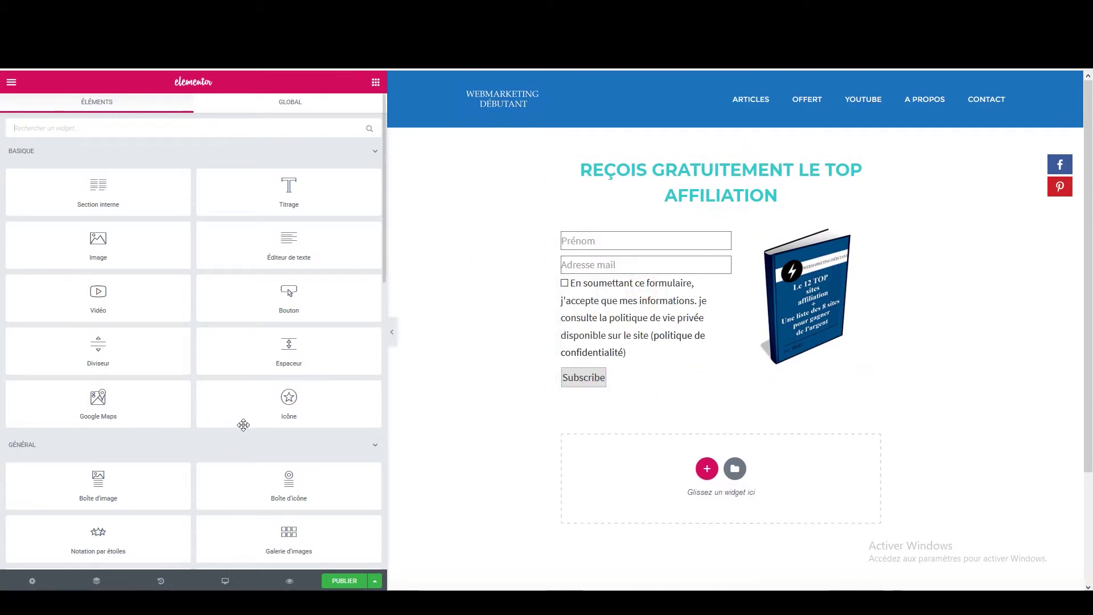
{"action": "left_click", "coordinate": [661, 239]}
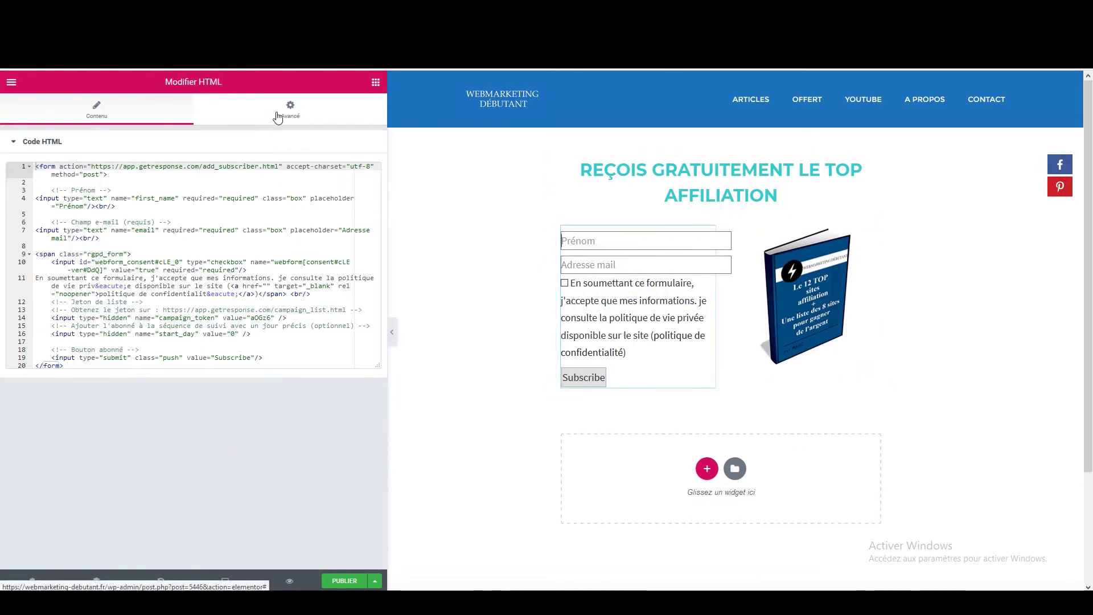
{"action": "left_click", "coordinate": [289, 109]}
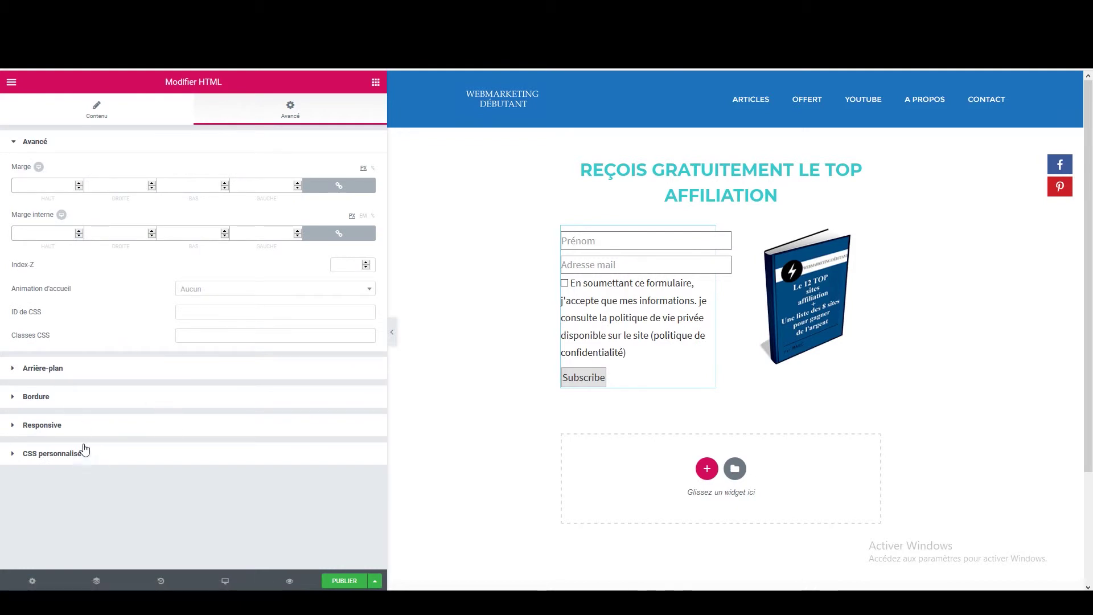
{"action": "left_click", "coordinate": [55, 454]}
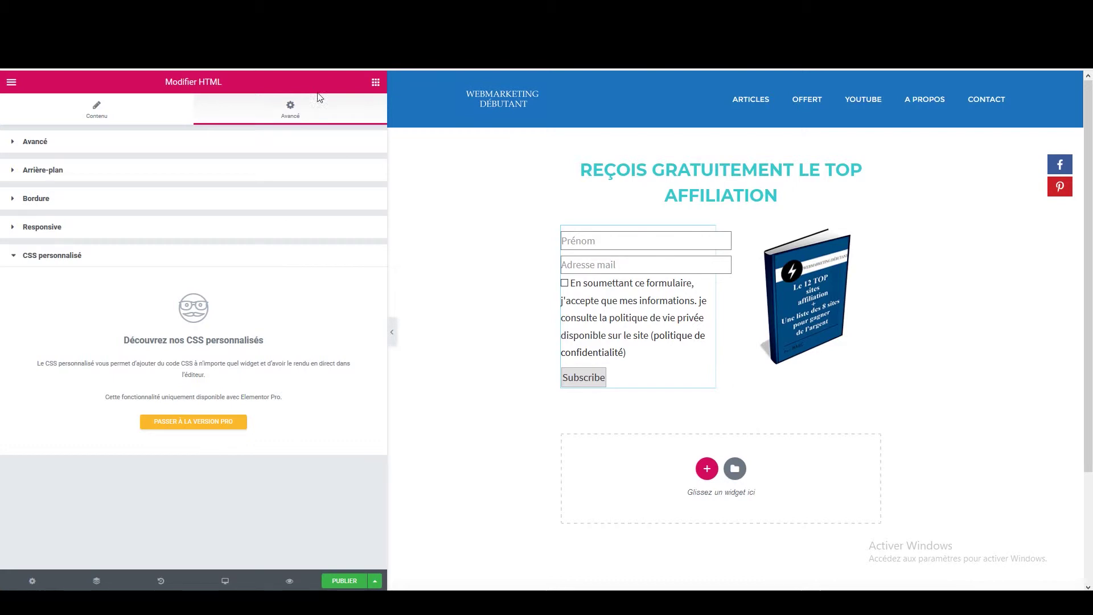
{"action": "left_click", "coordinate": [375, 83]}
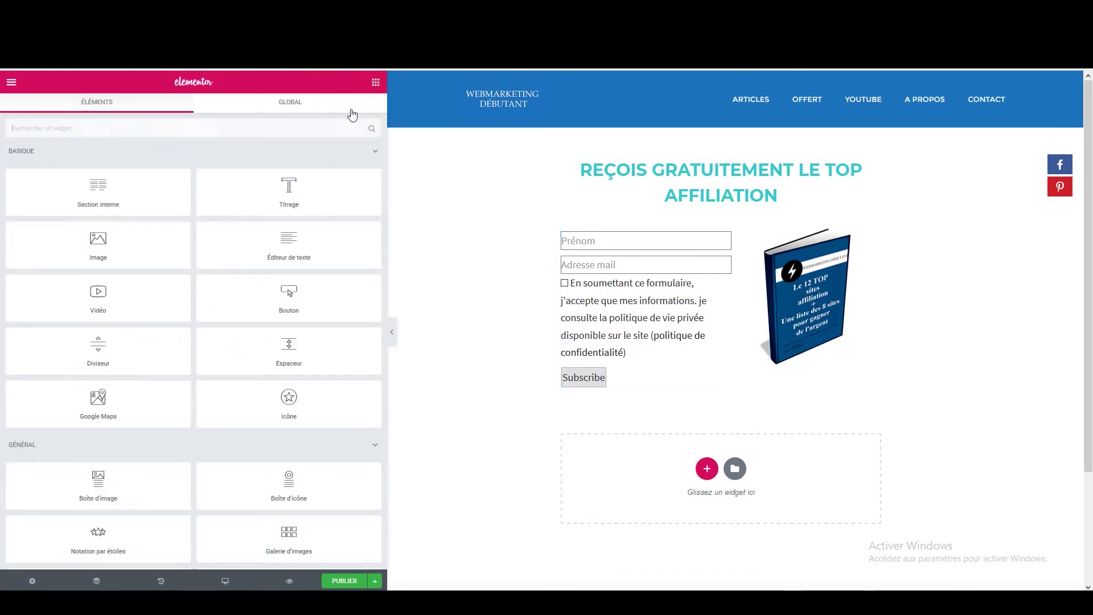
Step: Save the page as a draft and return to the WordPress dashboard
{"action": "left_click", "coordinate": [375, 581]}
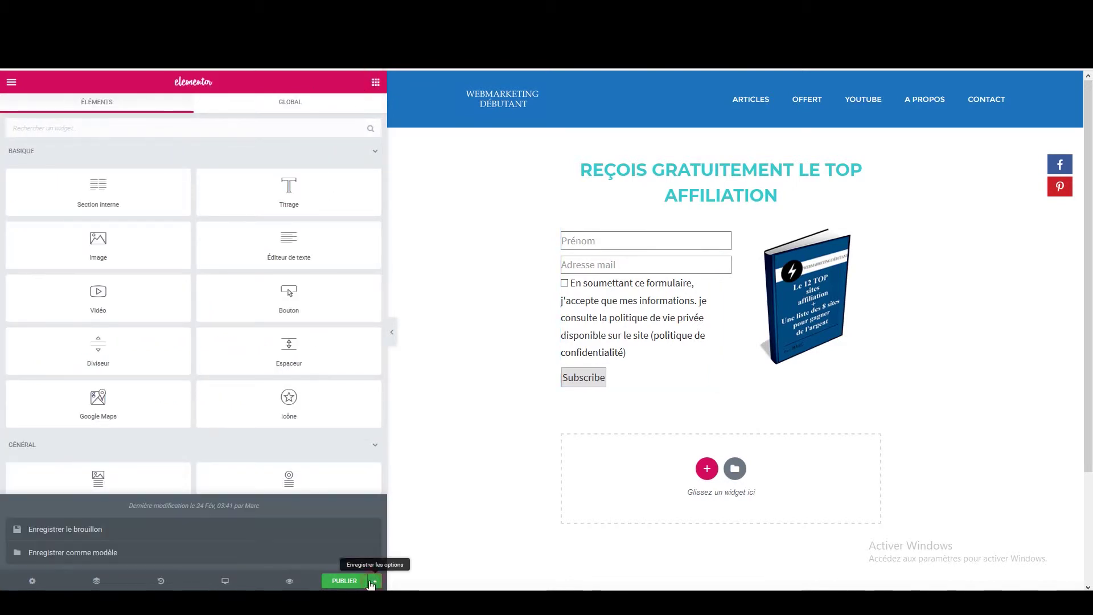
{"action": "left_click", "coordinate": [88, 531]}
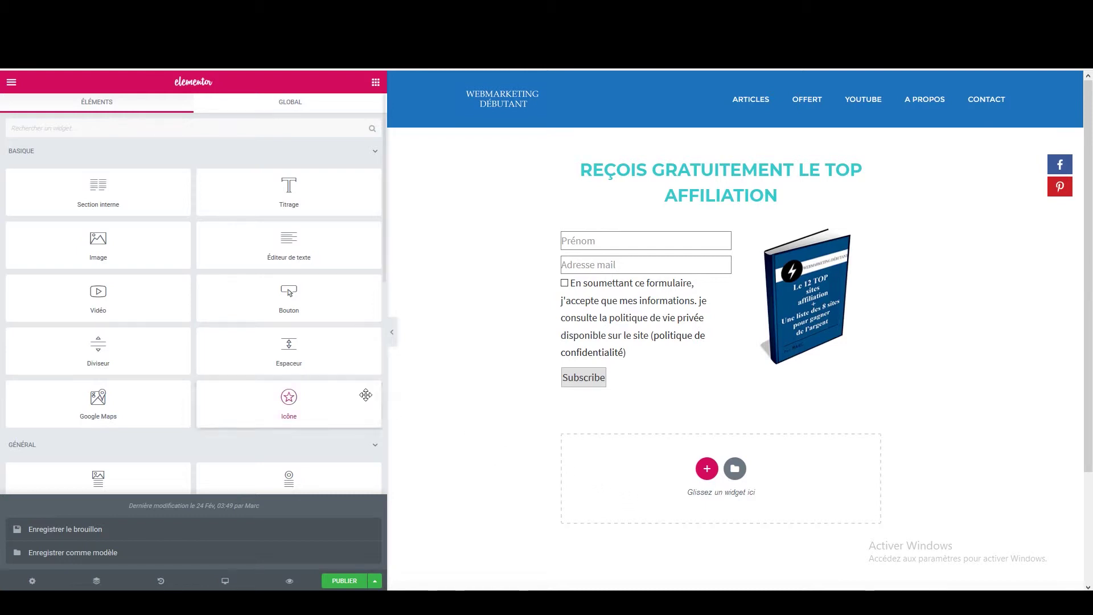
{"action": "left_click", "coordinate": [12, 81]}
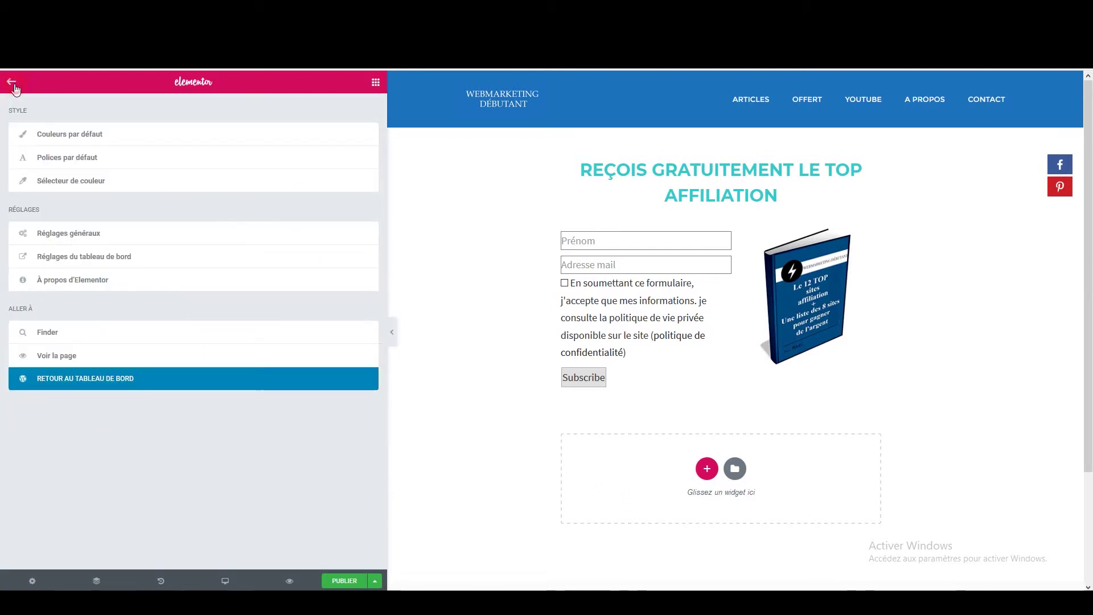
{"action": "left_click", "coordinate": [88, 380]}
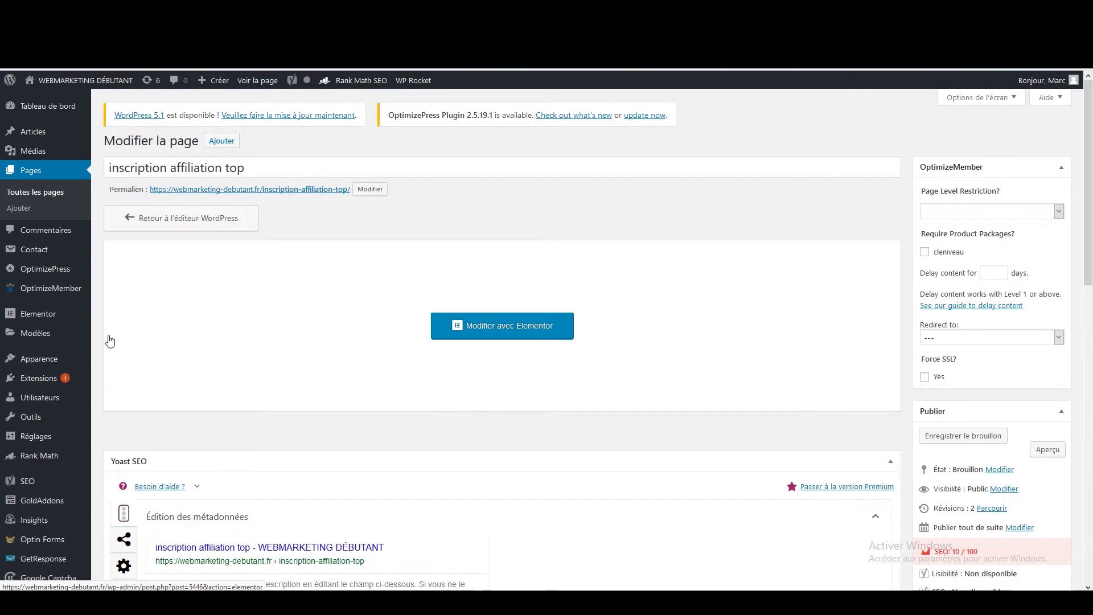
Step: Open the theme customizer's additional CSS and add blank lines after the .recevoir:hover rule
{"action": "mouse_move", "coordinate": [54, 362]}
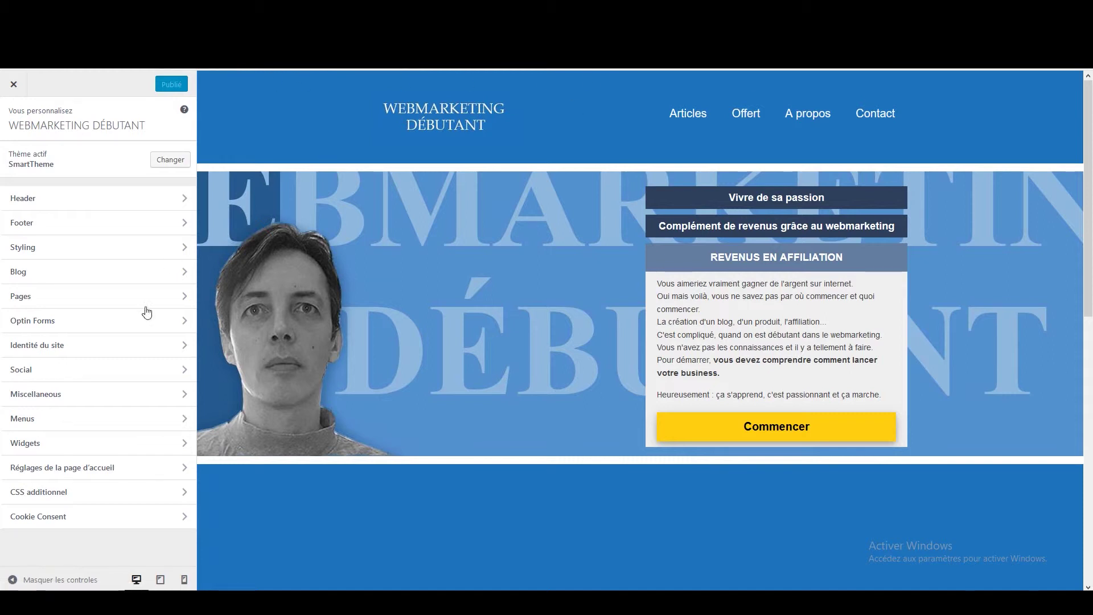
{"action": "left_click", "coordinate": [30, 493]}
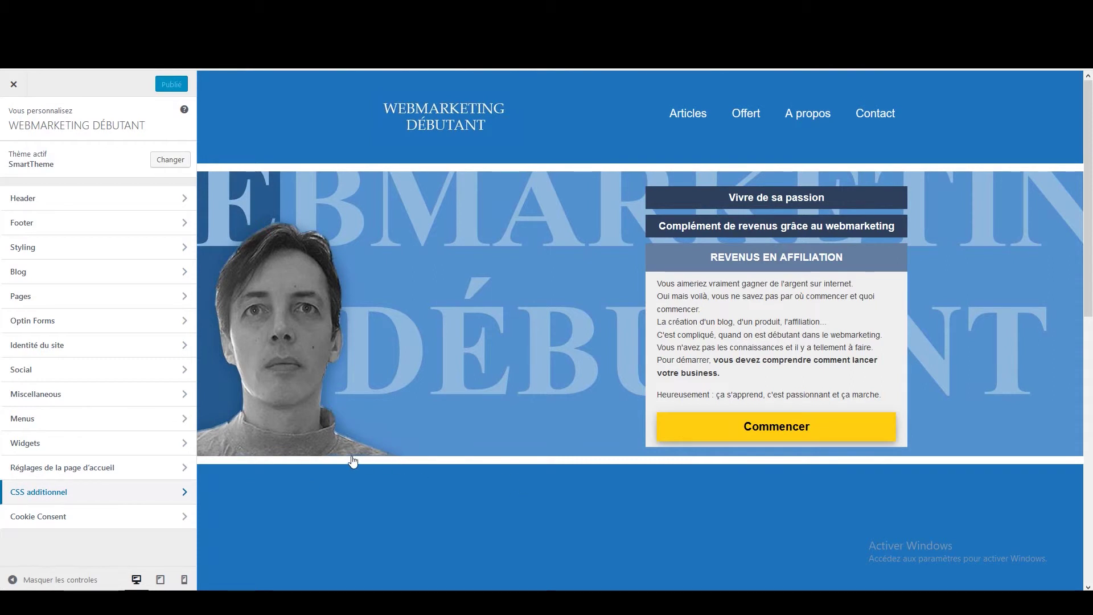
{"action": "left_click", "coordinate": [167, 491]}
{"action": "scroll", "coordinate": [167, 489], "scroll_direction": "down", "scroll_amount": 10}
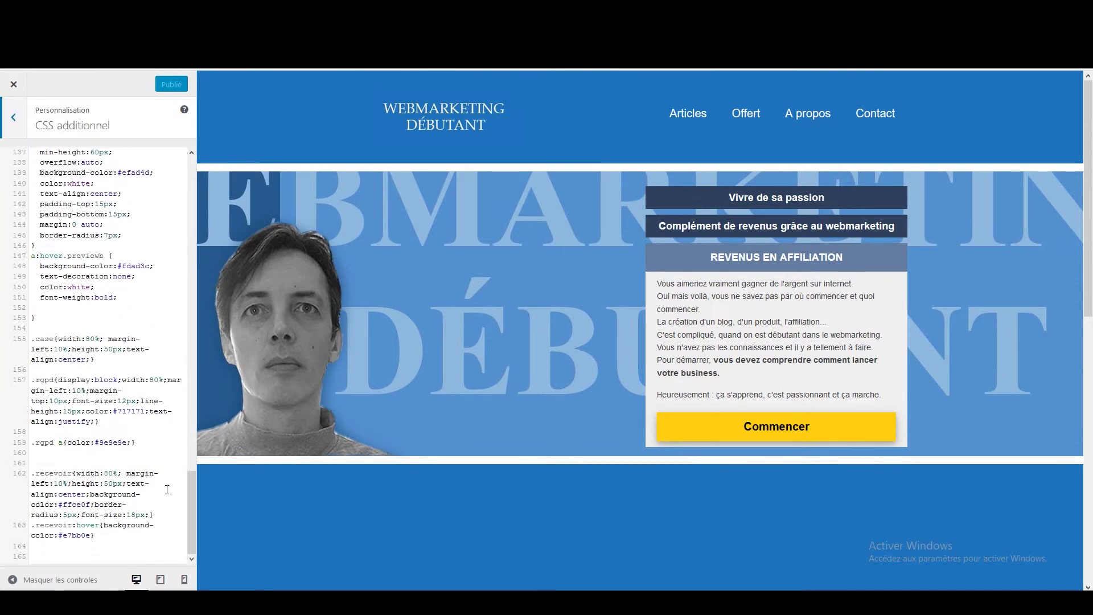
{"action": "left_click", "coordinate": [126, 531]}
{"action": "key", "text": "Return"}
{"action": "key", "text": "Return"}
{"action": "key", "text": "Return"}
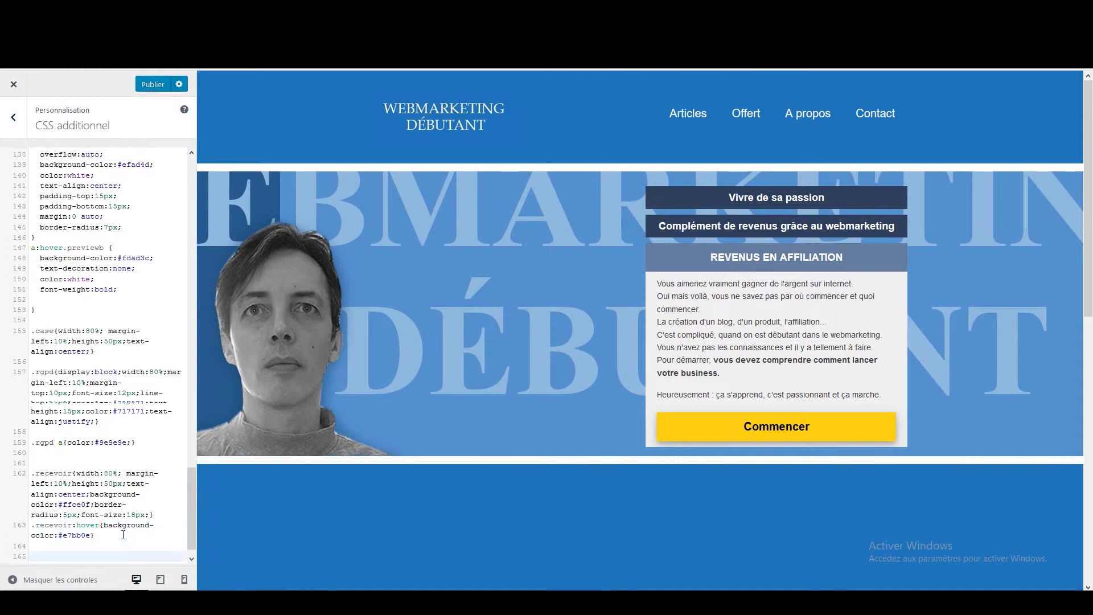
{"action": "scroll", "coordinate": [123, 534], "scroll_direction": "down", "scroll_amount": 1}
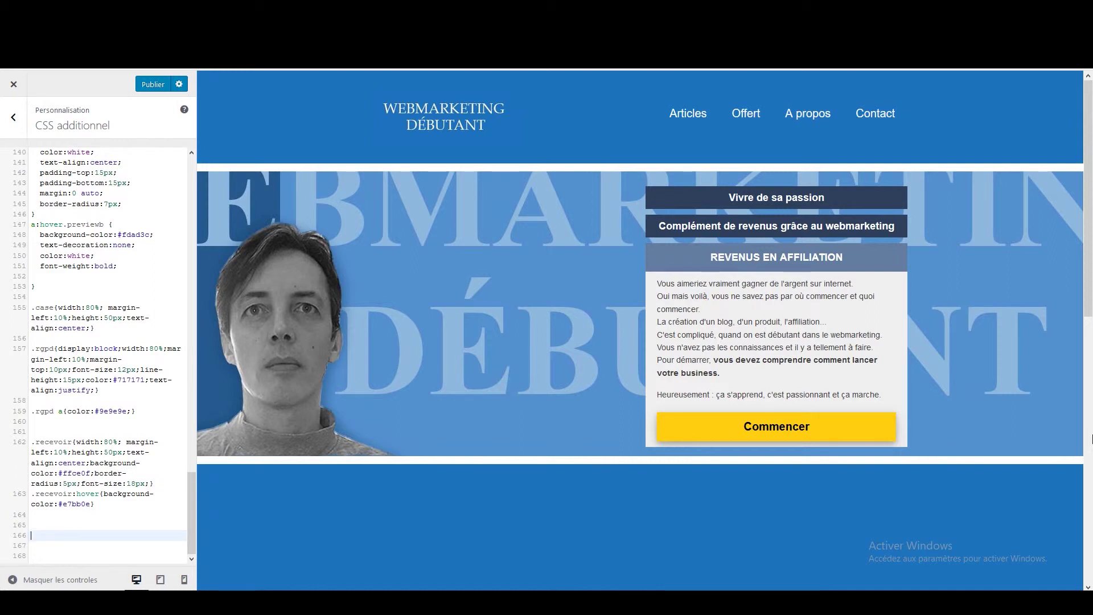
Step: Write a .box rule below the .recevoir:hover rule with width:100%; and height:50px; on separate lines
{"action": "type", "text": ".box{"}
{"action": "key", "text": "Return"}
{"action": "key", "text": "Return"}
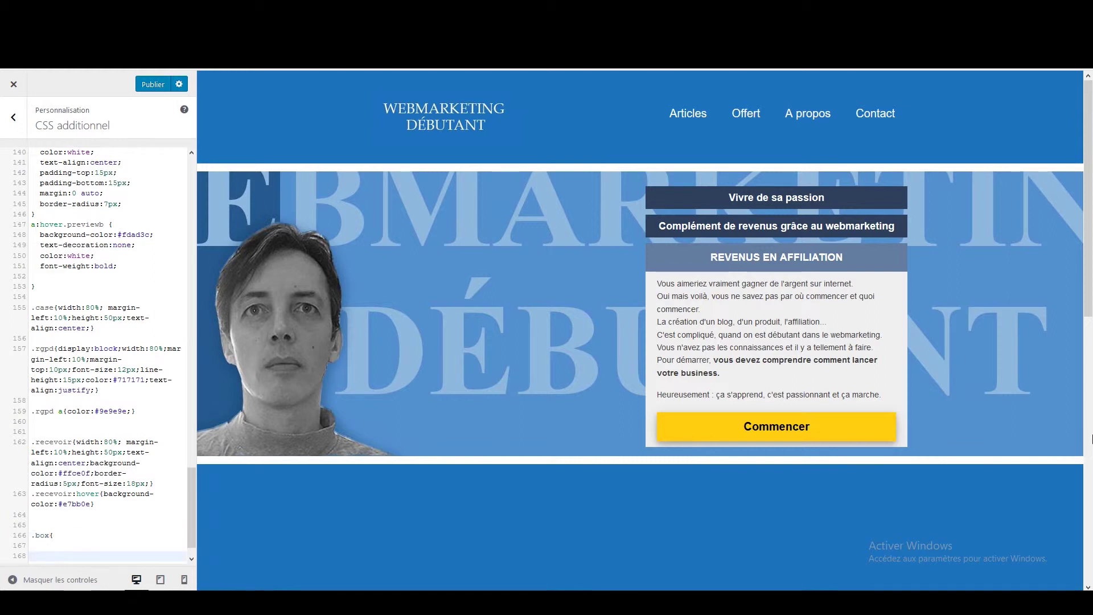
{"action": "key", "text": "Up"}
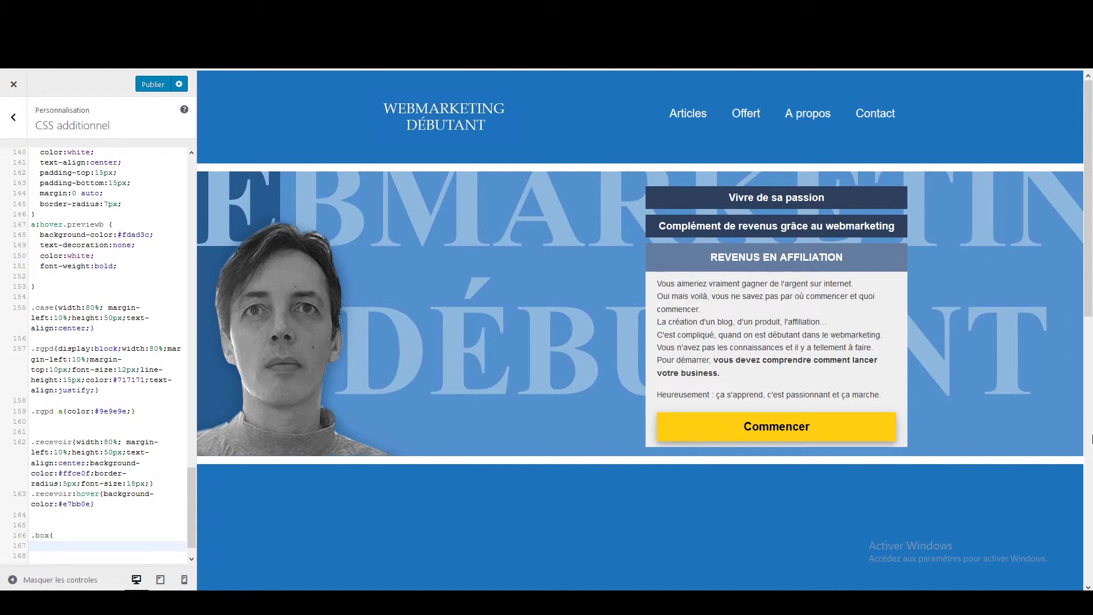
{"action": "type", "text": "width"}
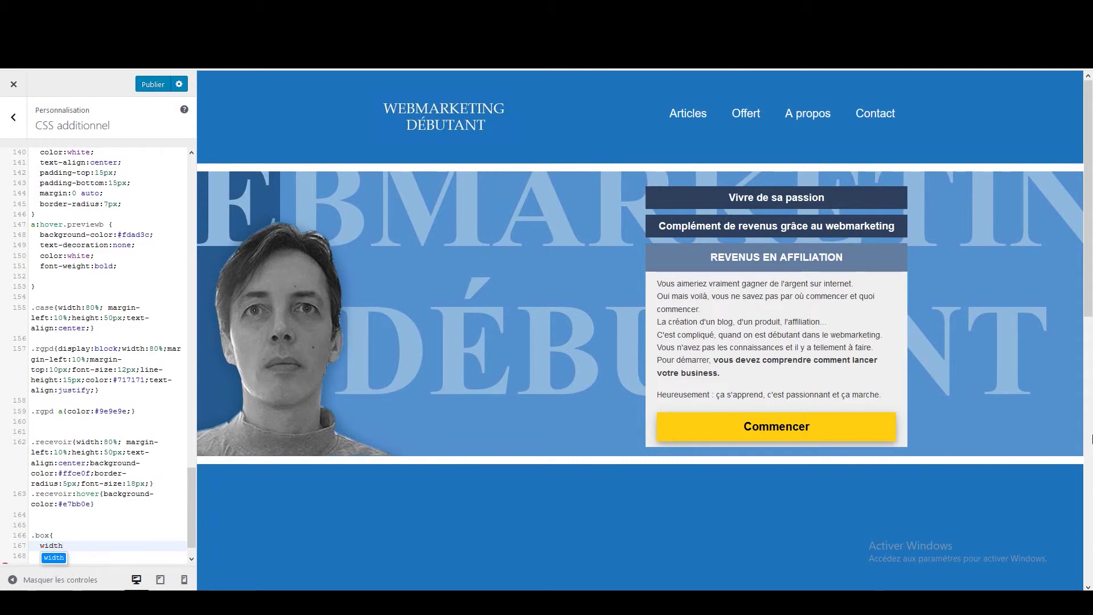
{"action": "type", "text": ":100%;"}
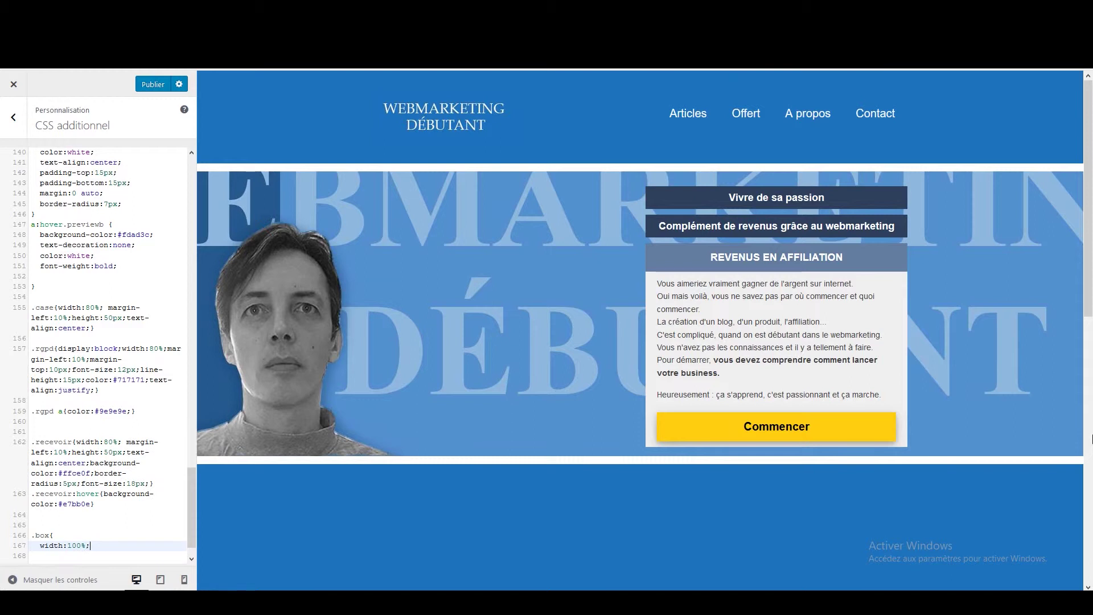
{"action": "key", "text": "Return"}
{"action": "type", "text": "height"}
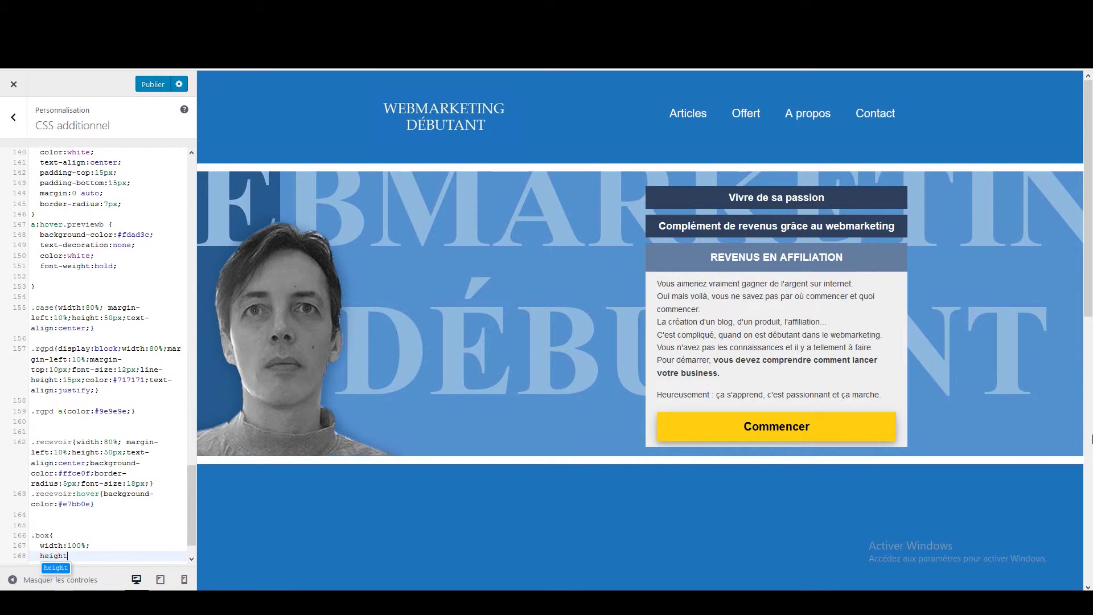
{"action": "type", "text": ":50px;"}
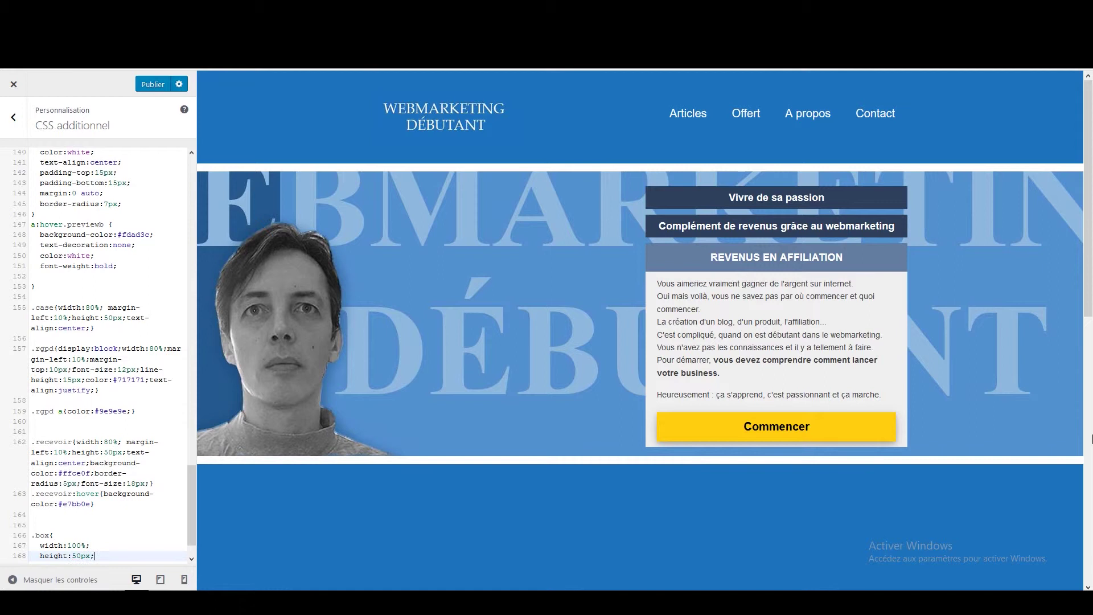
{"action": "key", "text": "Return"}
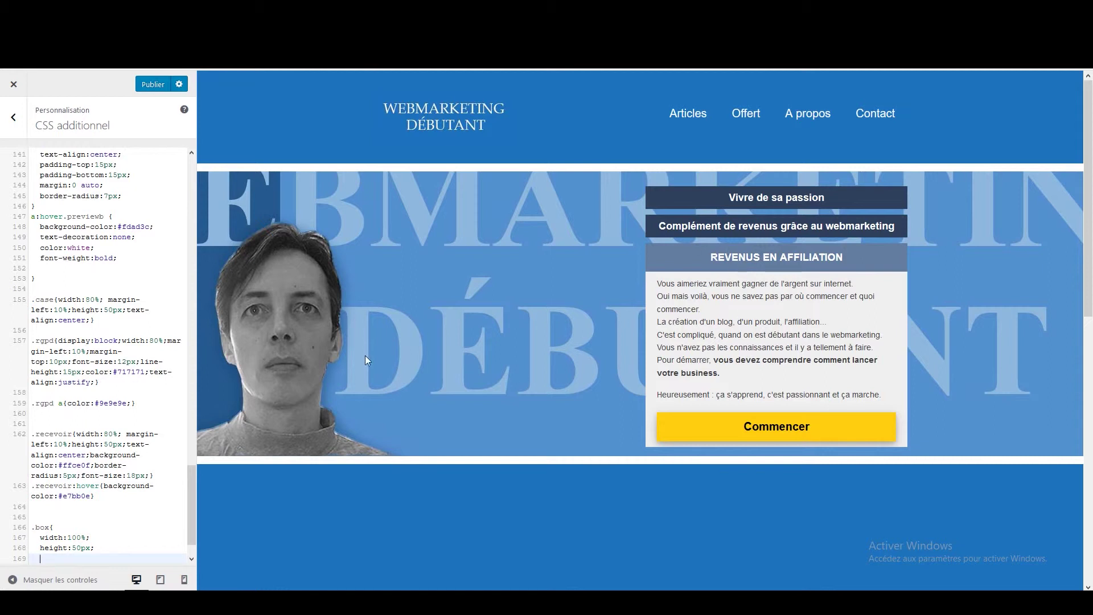
Step: Remove the empty lines between the height declaration and the closing brace of the .box rule
{"action": "scroll", "coordinate": [91, 481], "scroll_direction": "down", "scroll_amount": 2}
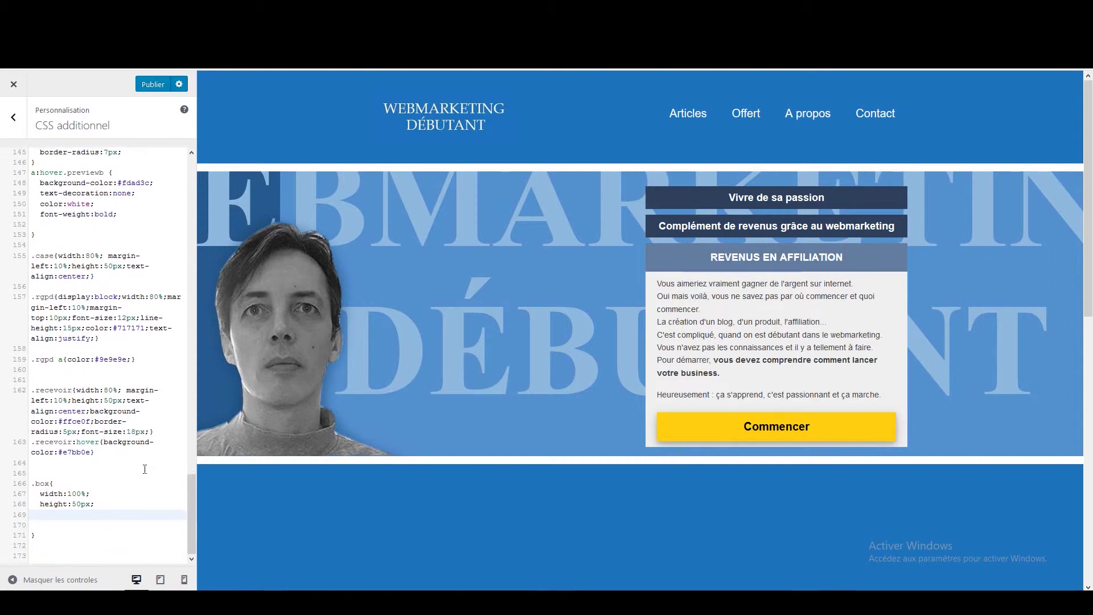
{"action": "key", "text": "Delete"}
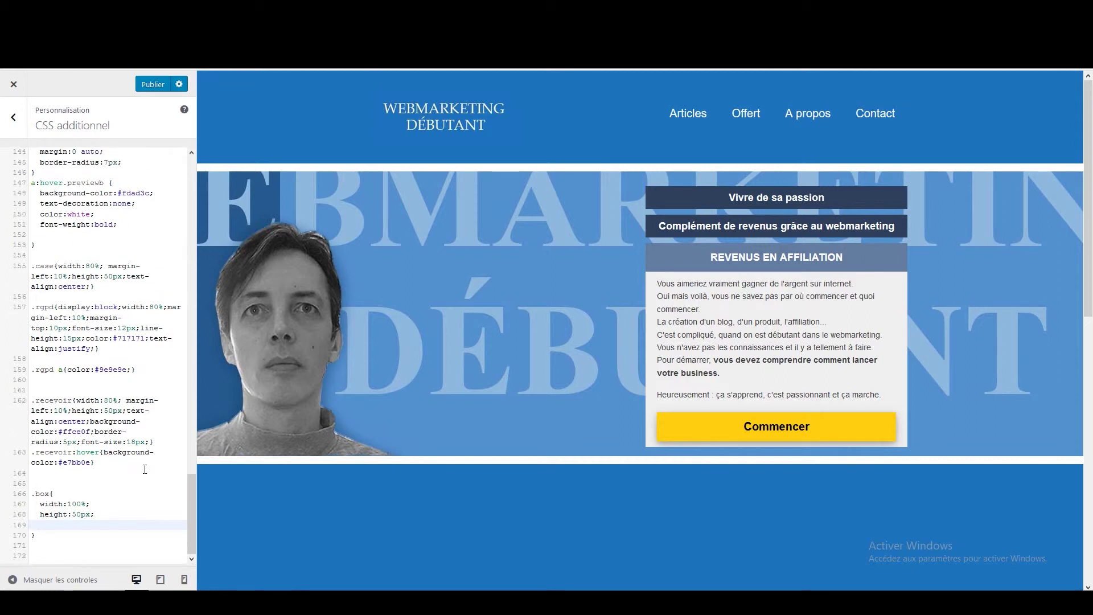
{"action": "scroll", "coordinate": [144, 468], "scroll_direction": "up", "scroll_amount": 1}
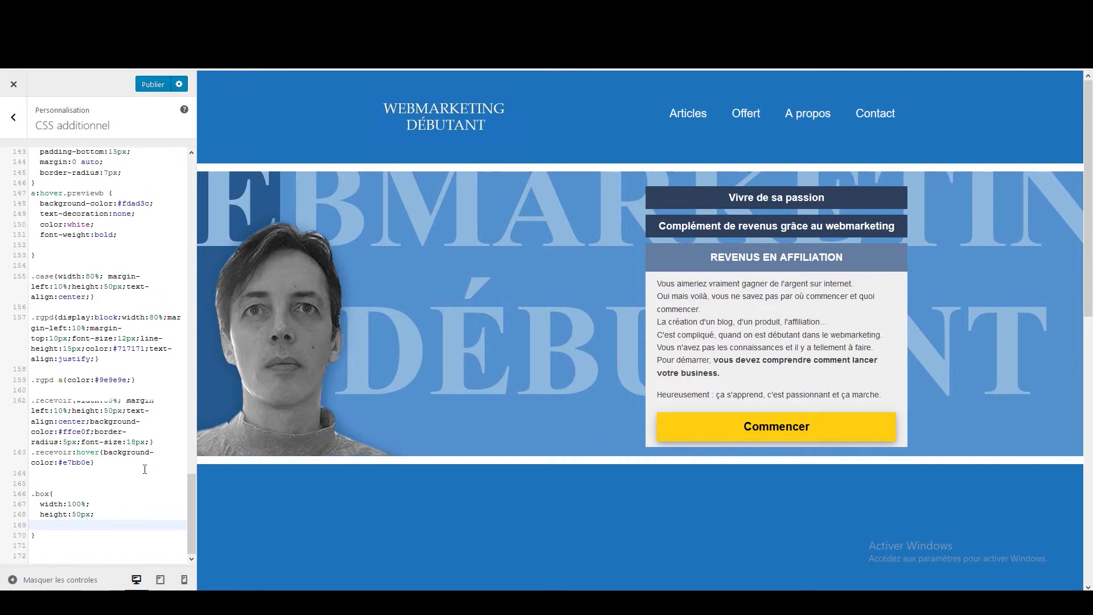
{"action": "key", "text": "Delete"}
{"action": "left_click", "coordinate": [66, 538]}
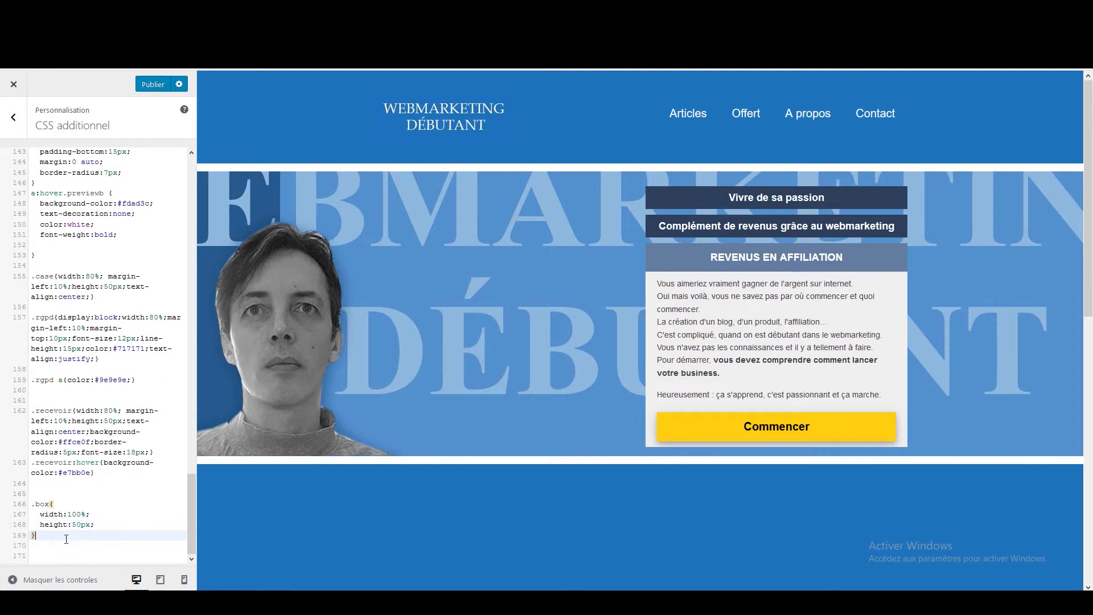
Step: Start a new rule with the selector .rgpd_form, one blank line below the .box rule
{"action": "key", "text": "Down"}
{"action": "key", "text": "Down"}
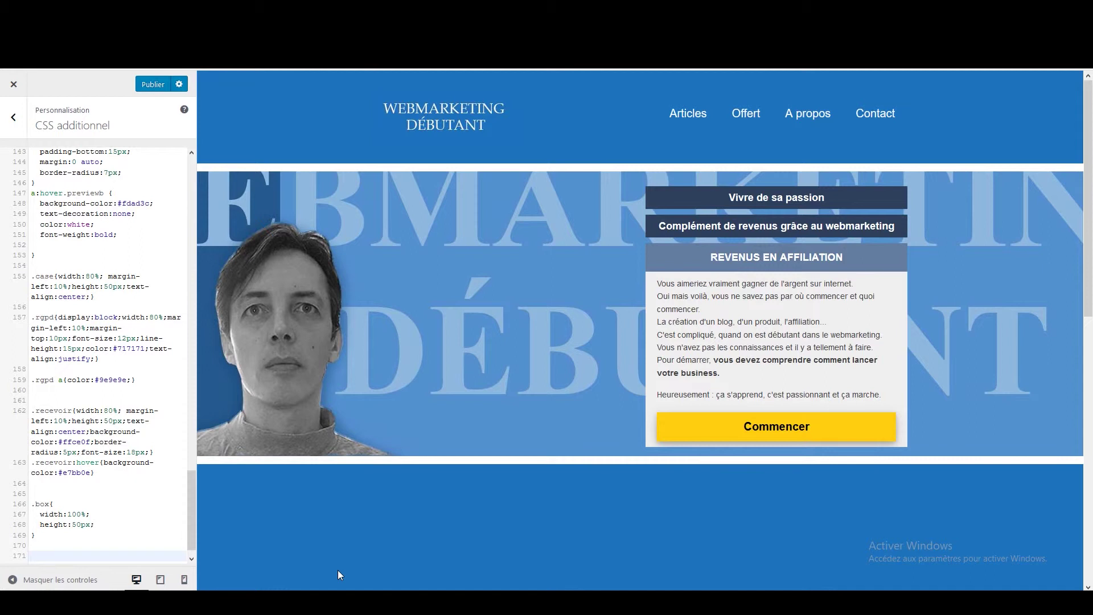
{"action": "type", "text": ".rgd"}
{"action": "type", "text": "m"}
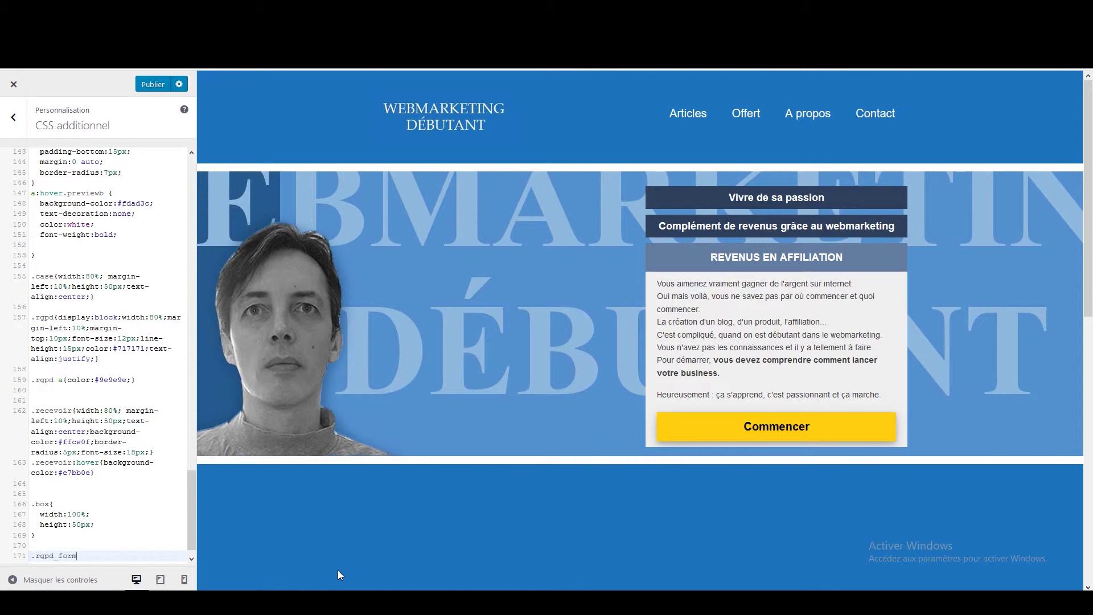